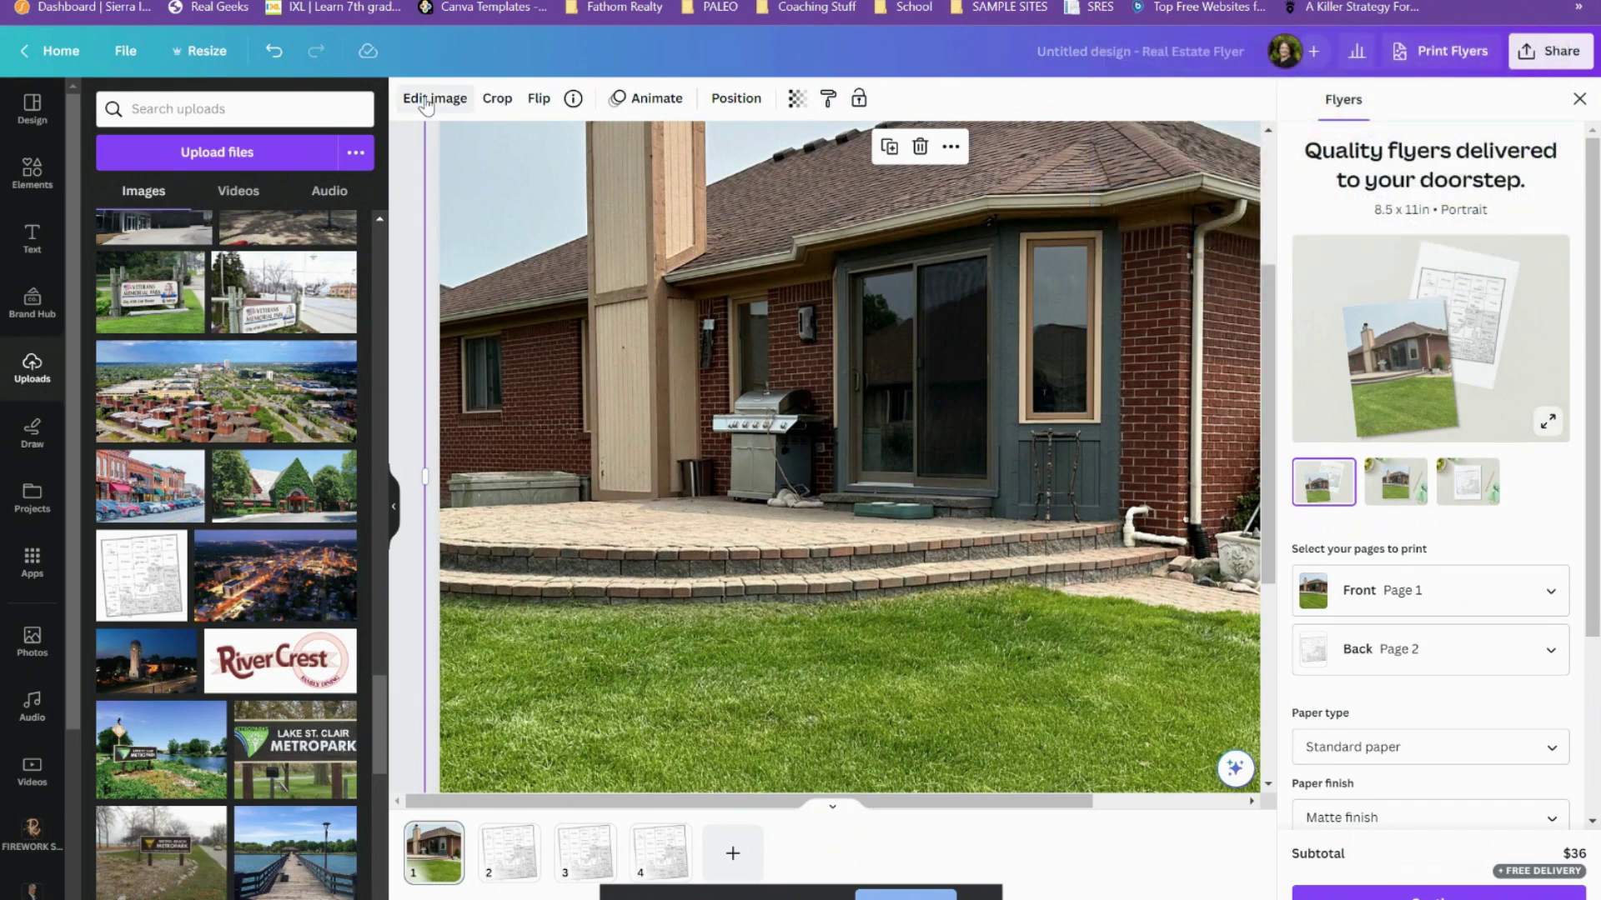
Open the image editing effects for the page 1 house photo.
left_click(426, 99)
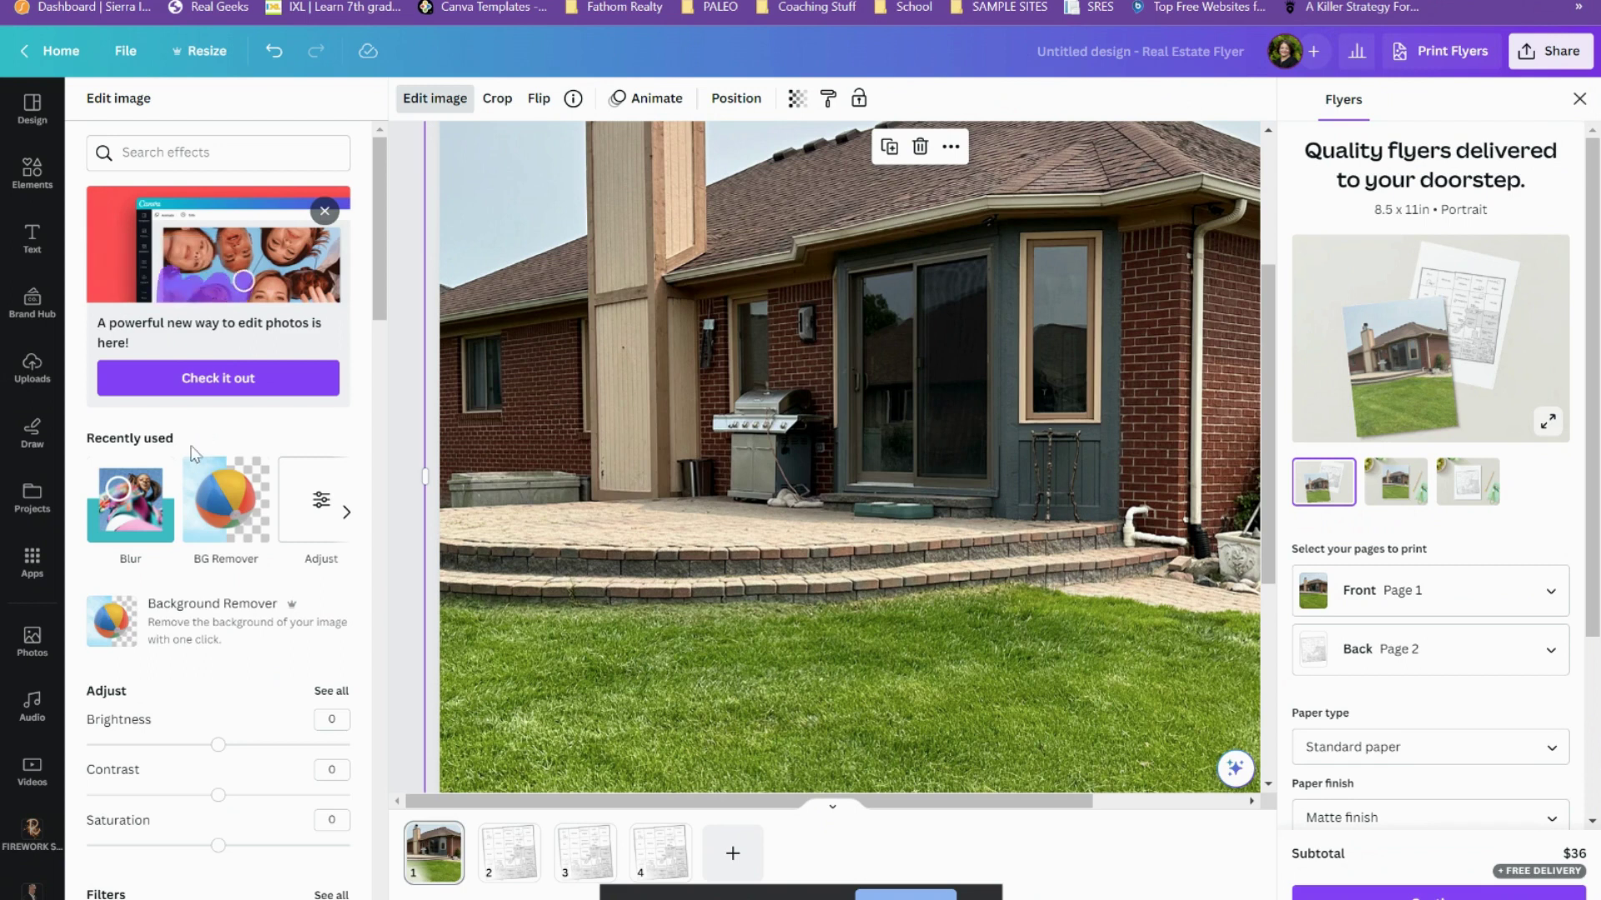
Open the Blur effect for the house photo and fit the whole flyer page in view.
left_click(130, 499)
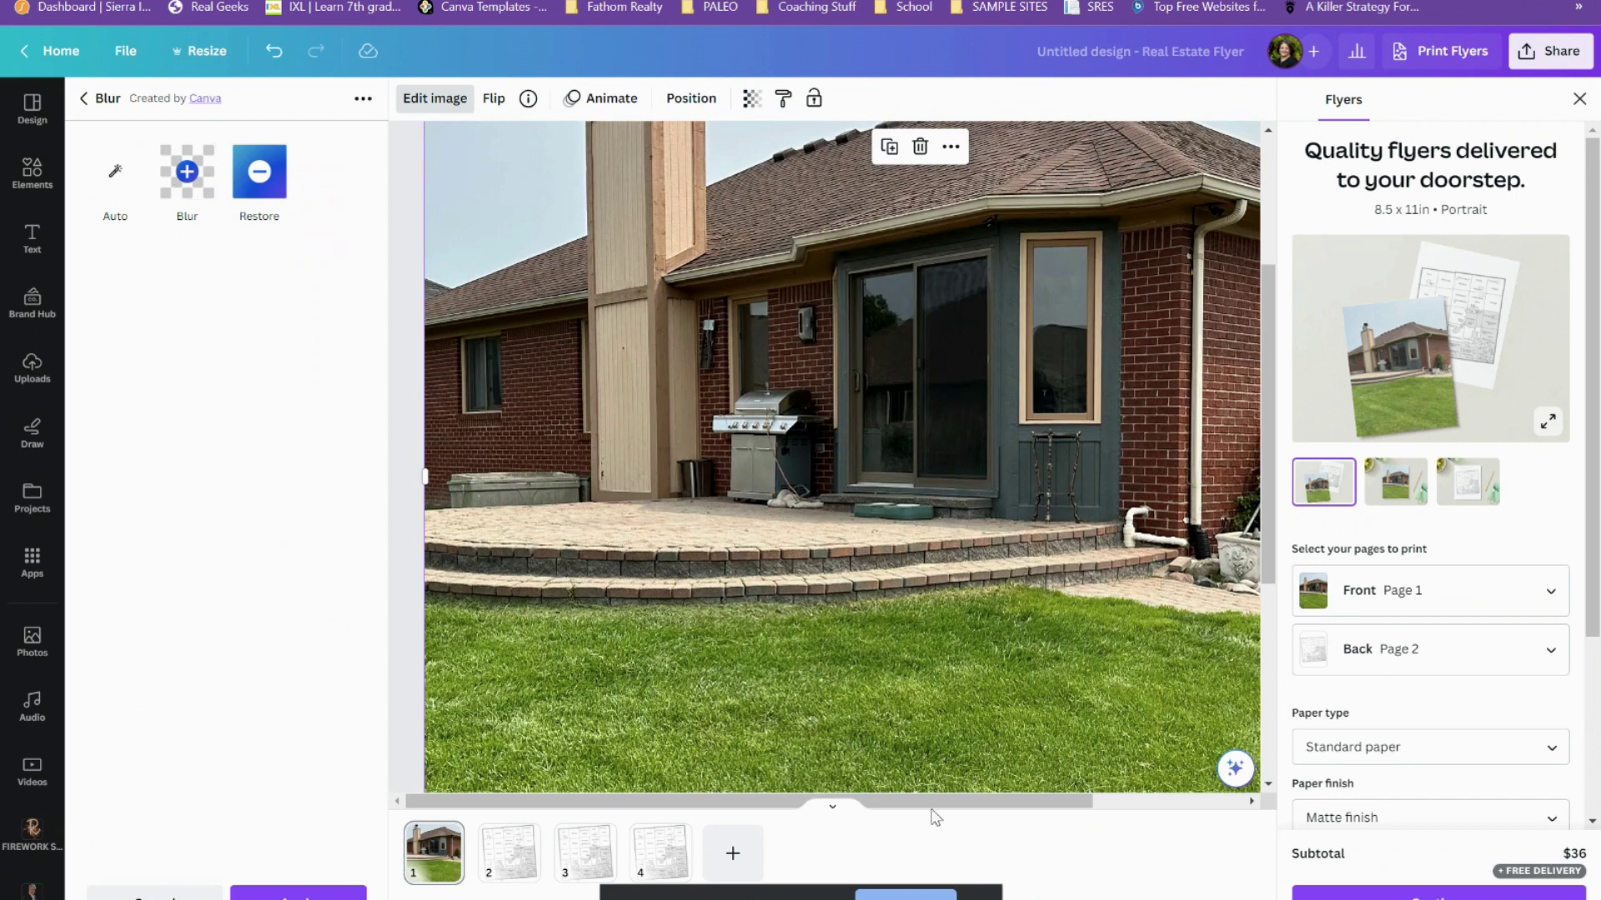
key("ctrl+alt+0")
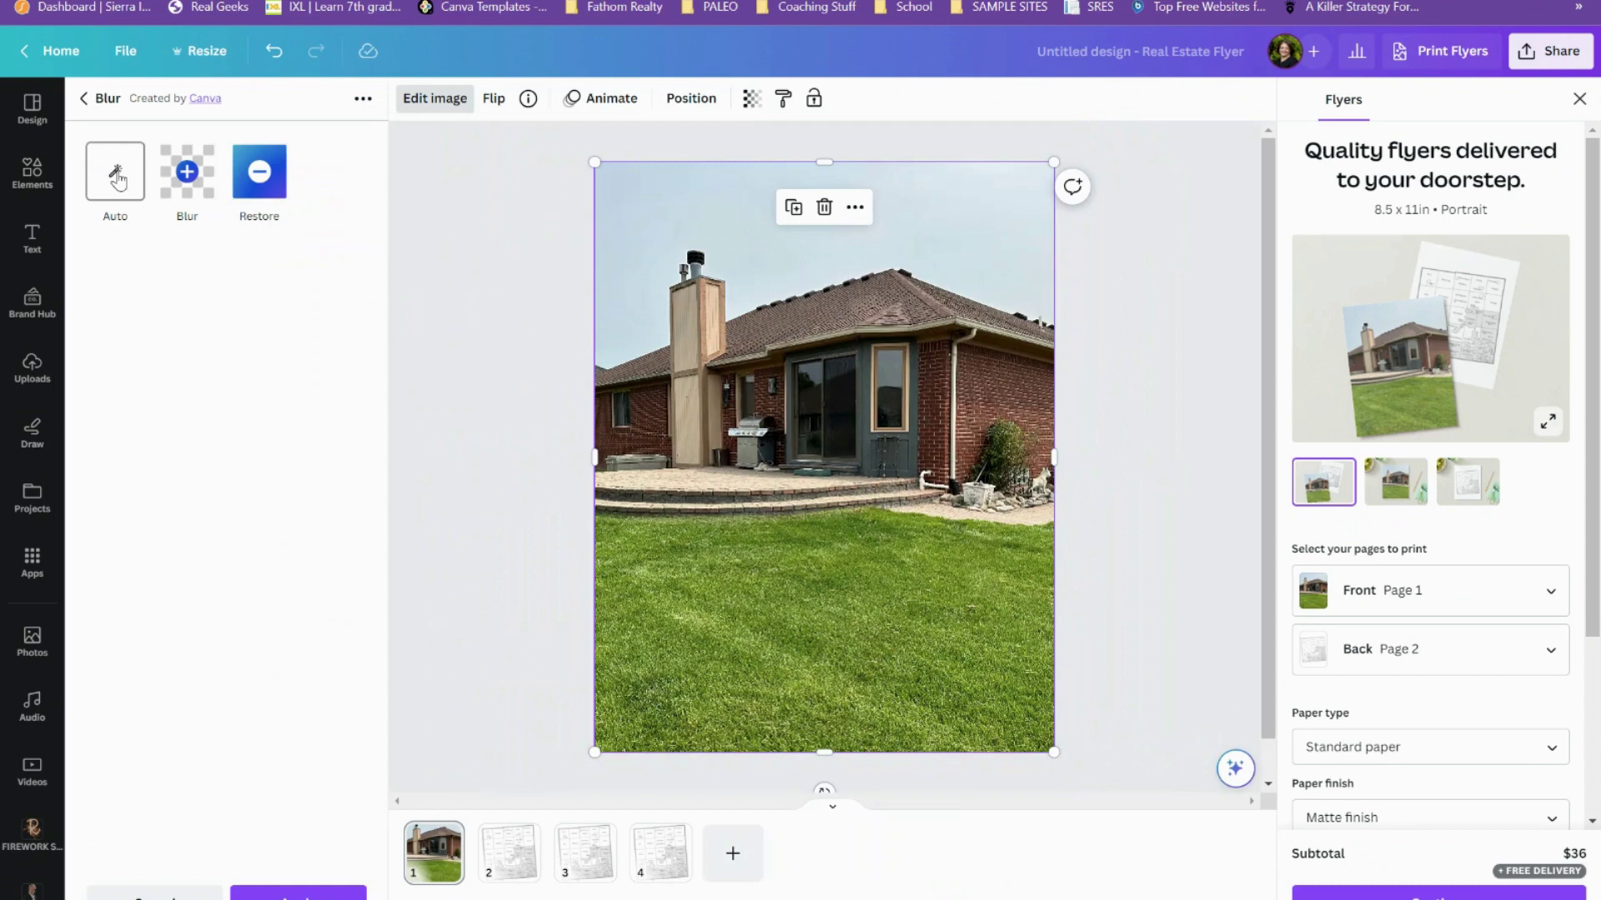
Auto-blur the whole house photo and set the blur intensity to 23.
left_click(116, 175)
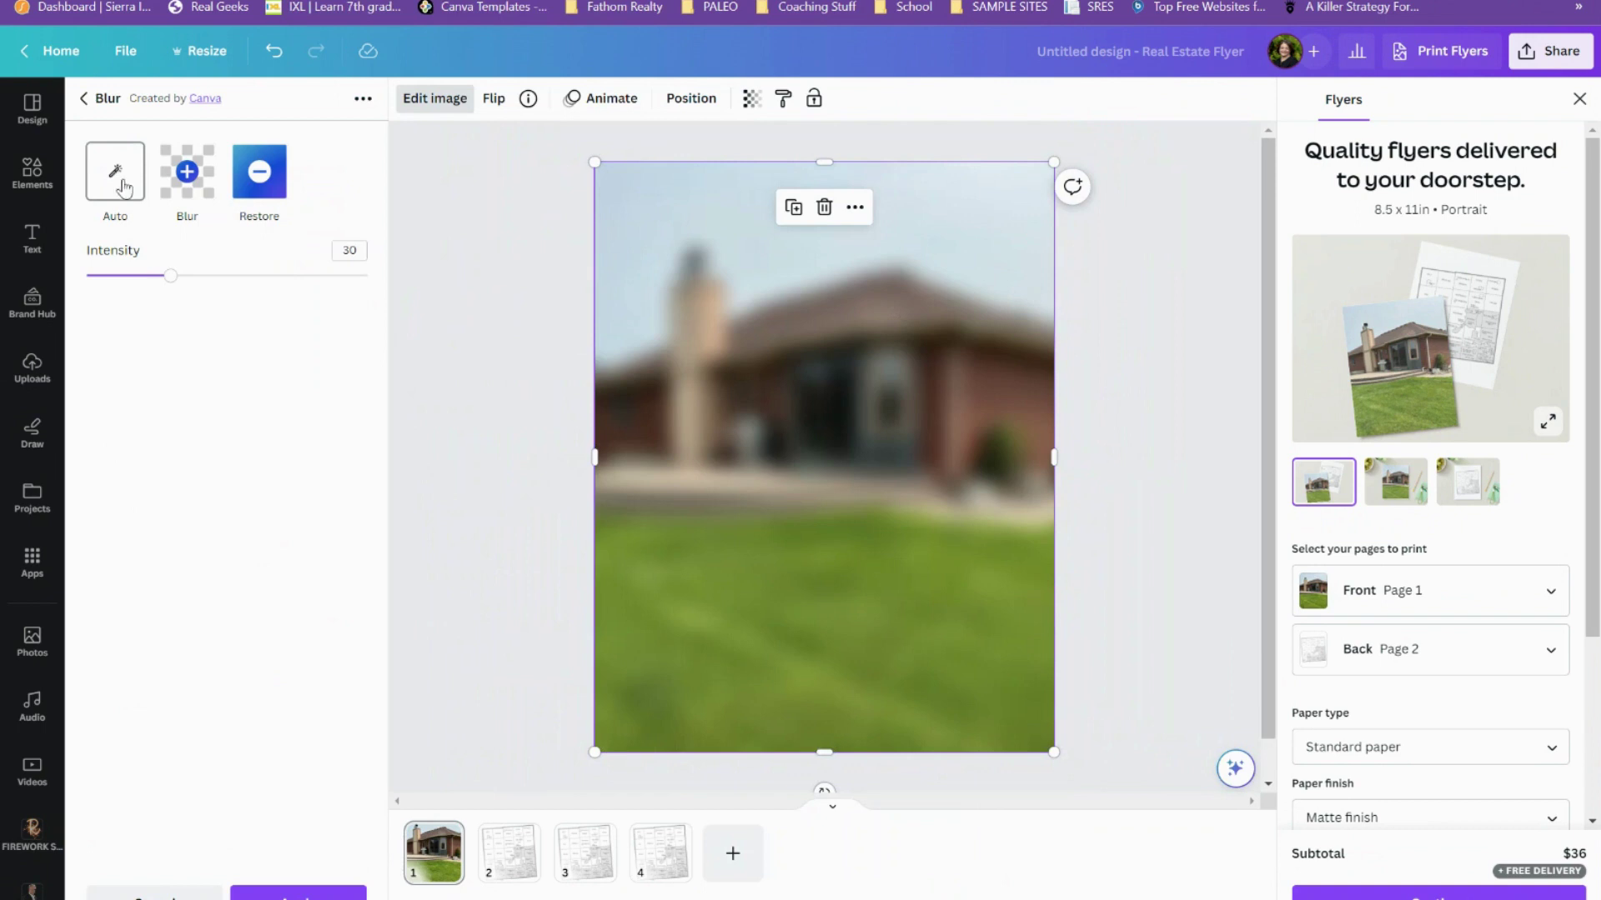
mouse_move(169, 276)
left_mouse_down()
mouse_move(304, 300)
mouse_move(125, 285)
mouse_move(181, 288)
left_mouse_up()
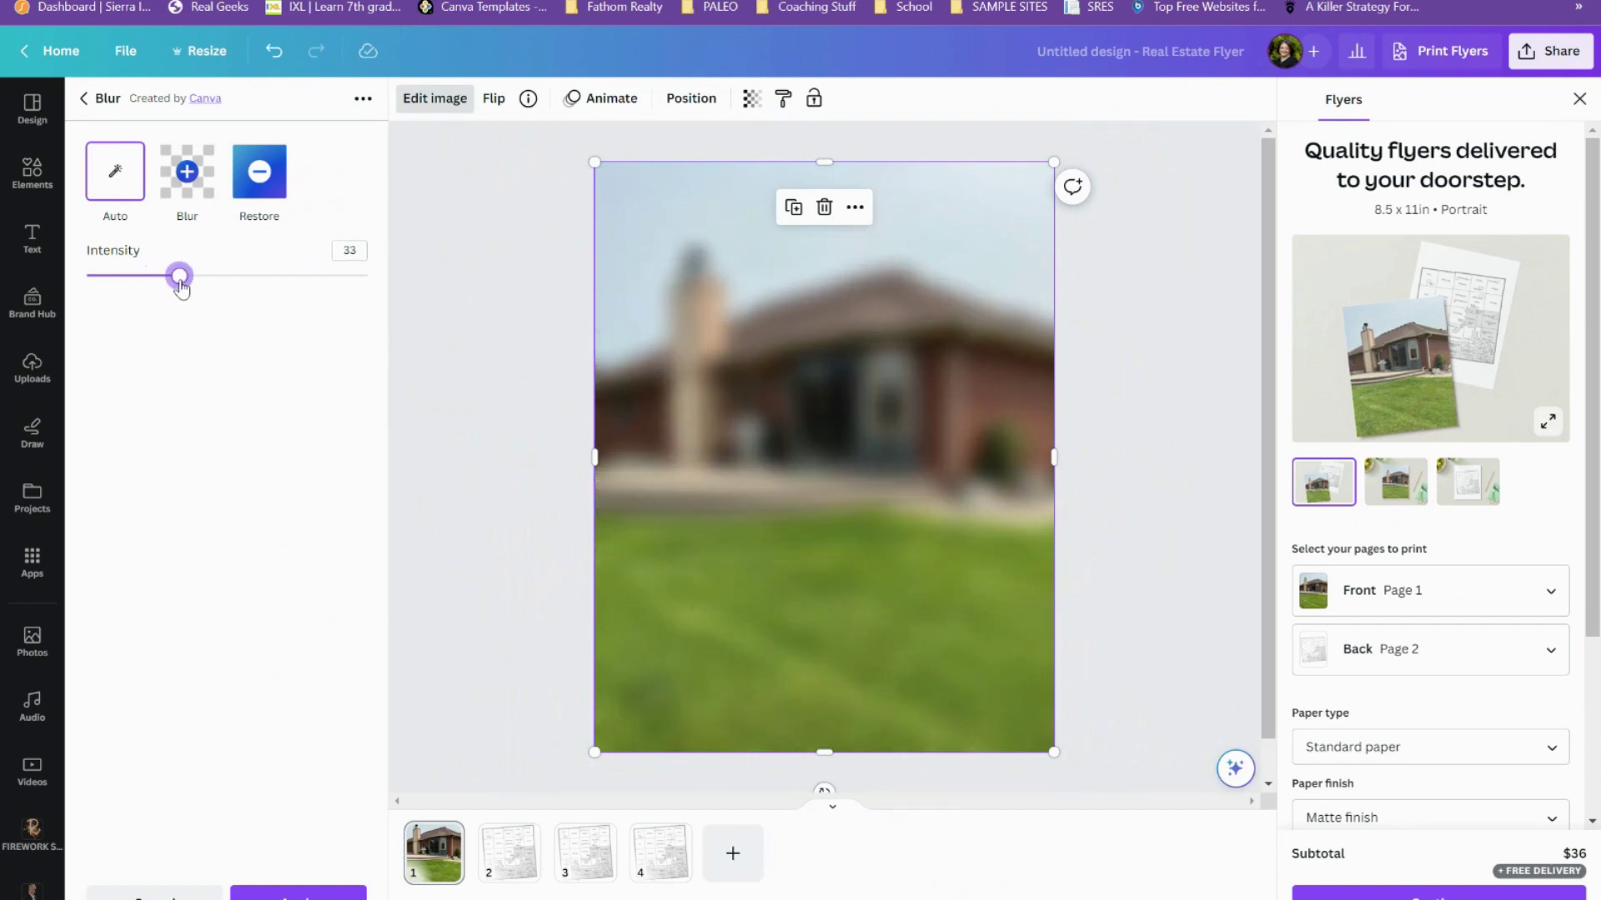
left_click_drag(181, 288, 150, 289)
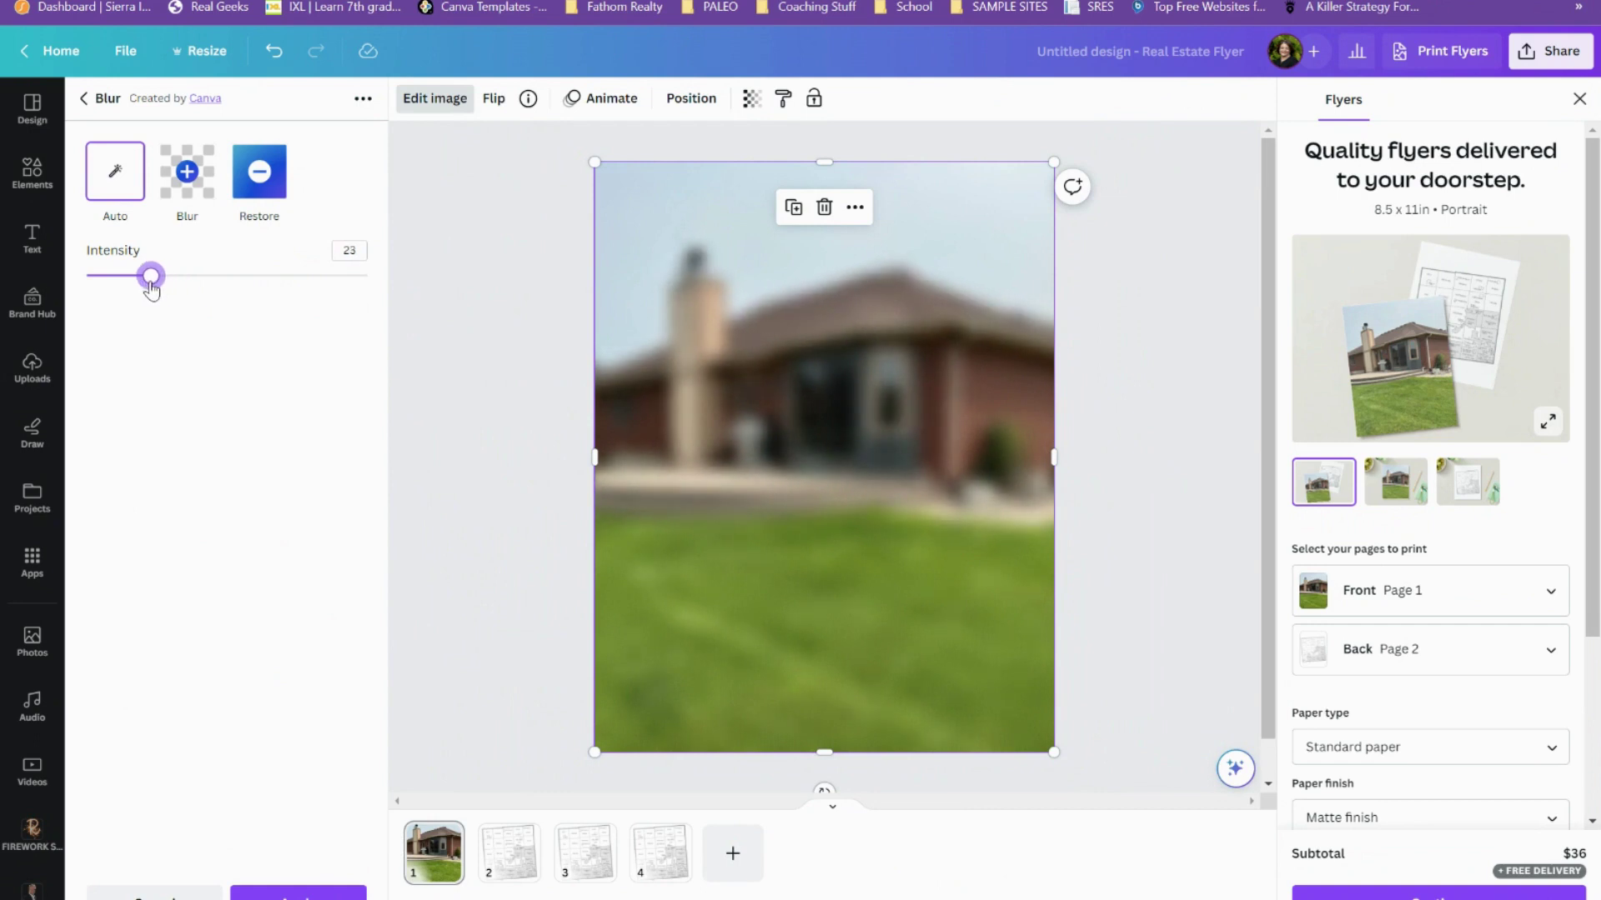
With the Restore brush at size 100, unblur the lawn, sky and house.
left_click(260, 178)
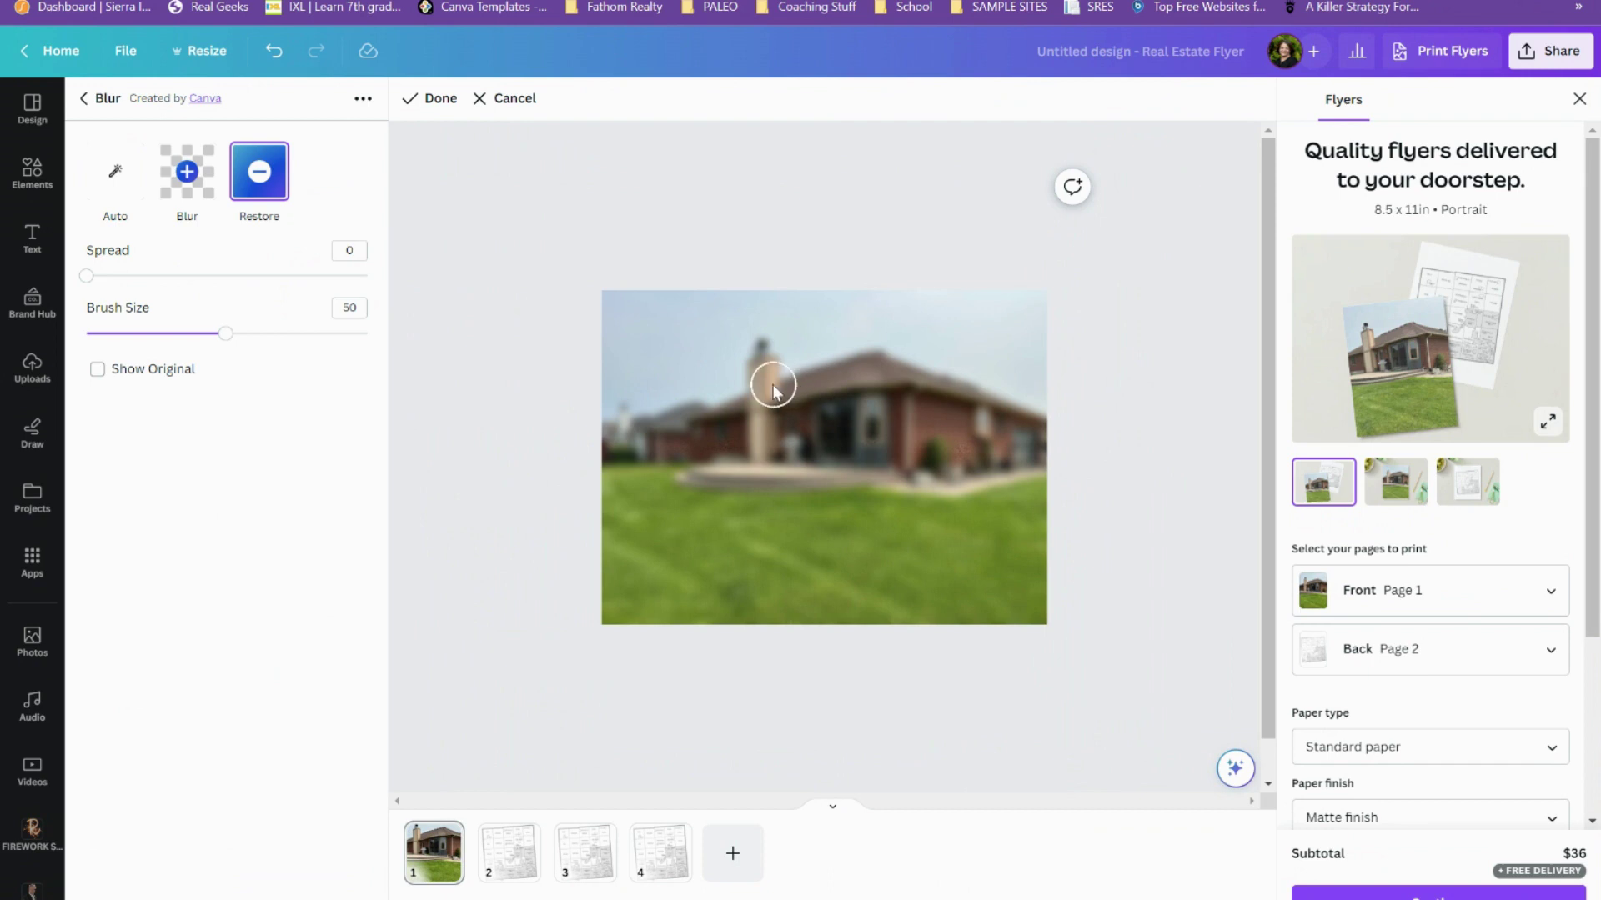
left_click_drag(229, 341, 382, 337)
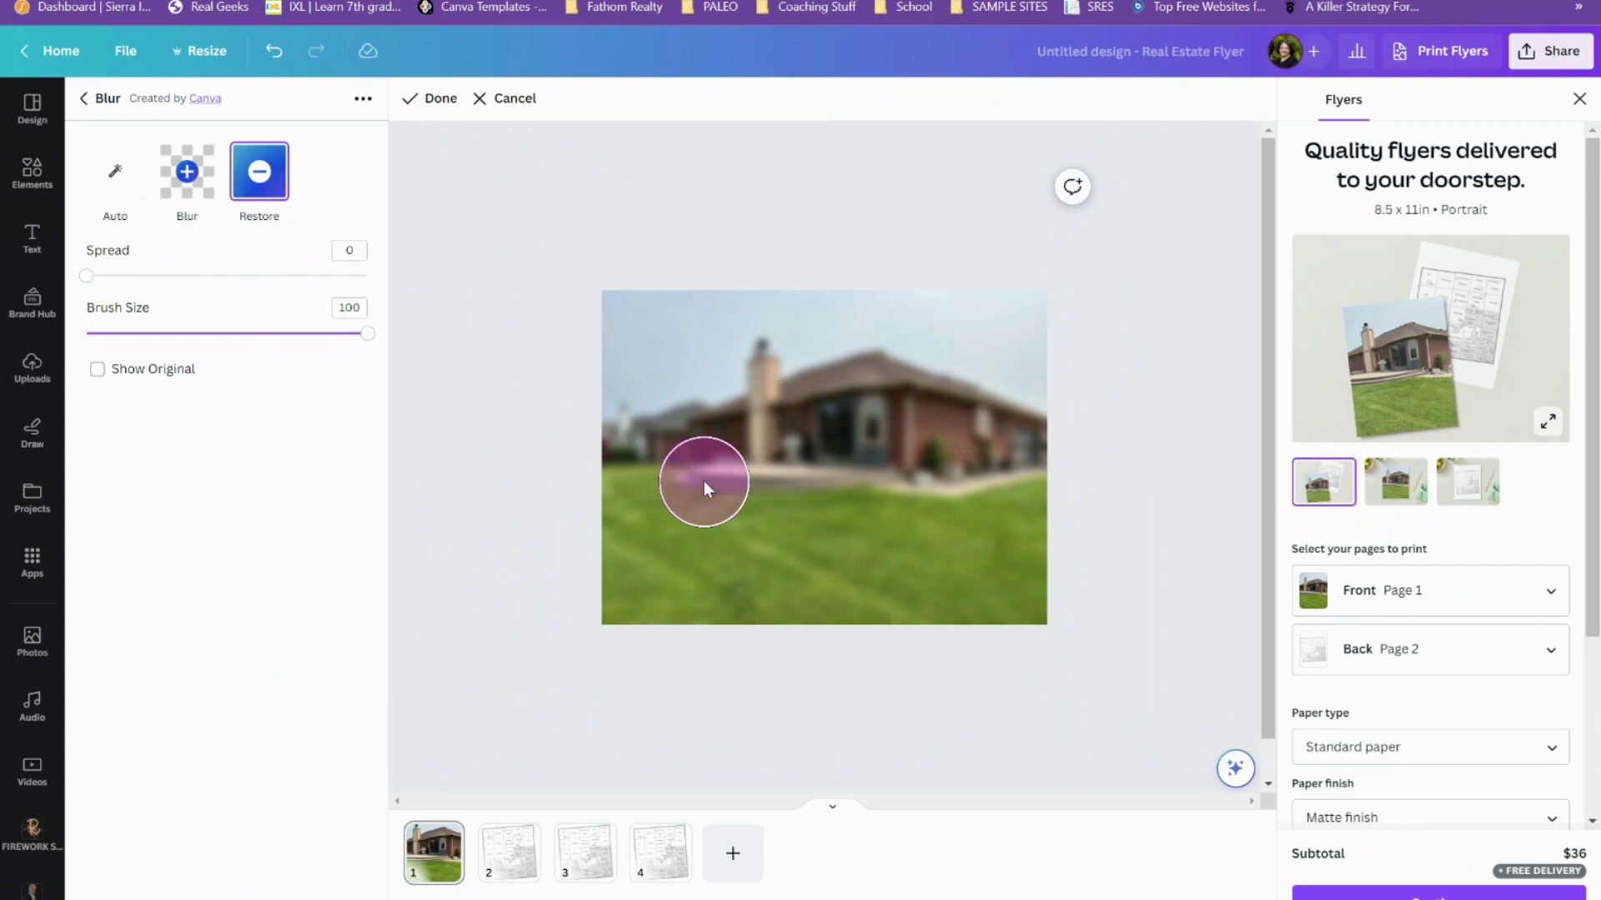
left_click_drag(704, 482, 667, 458)
left_click_drag(623, 515, 739, 507)
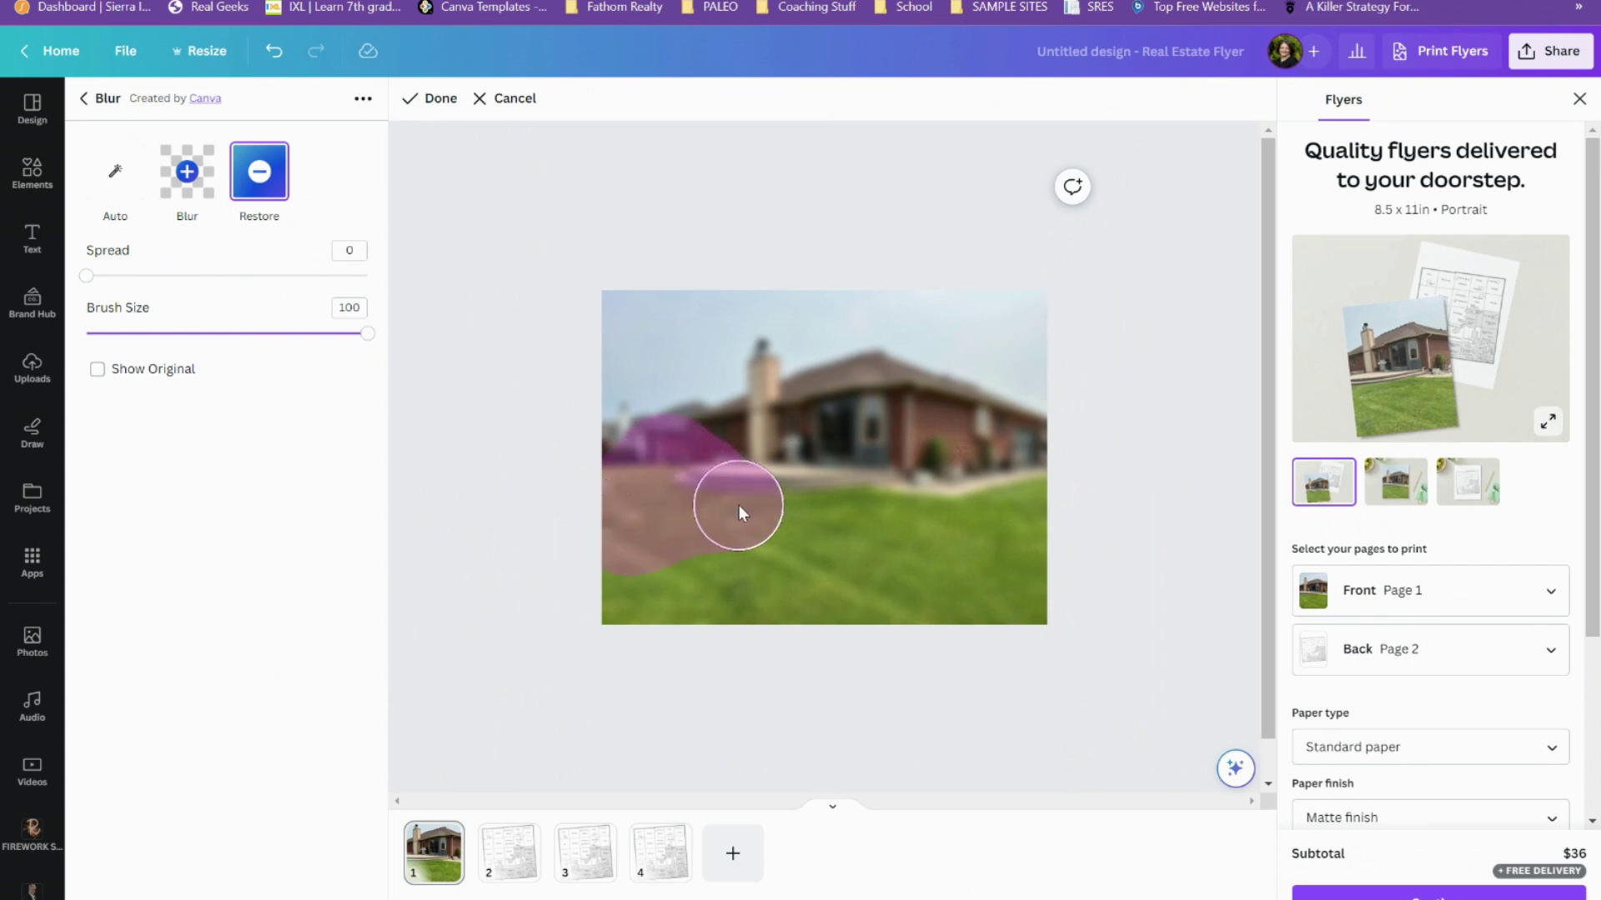
mouse_move(872, 527)
left_mouse_down()
mouse_move(1021, 504)
mouse_move(1018, 528)
mouse_move(934, 581)
mouse_move(654, 626)
mouse_move(560, 619)
mouse_move(677, 581)
mouse_move(827, 575)
mouse_move(958, 584)
mouse_move(1044, 618)
mouse_move(1008, 302)
mouse_move(946, 313)
mouse_move(957, 393)
mouse_move(936, 471)
mouse_move(891, 477)
mouse_move(987, 389)
mouse_move(919, 357)
mouse_move(896, 320)
mouse_move(857, 439)
mouse_move(863, 468)
mouse_move(868, 372)
mouse_move(845, 304)
mouse_move(660, 333)
left_mouse_up()
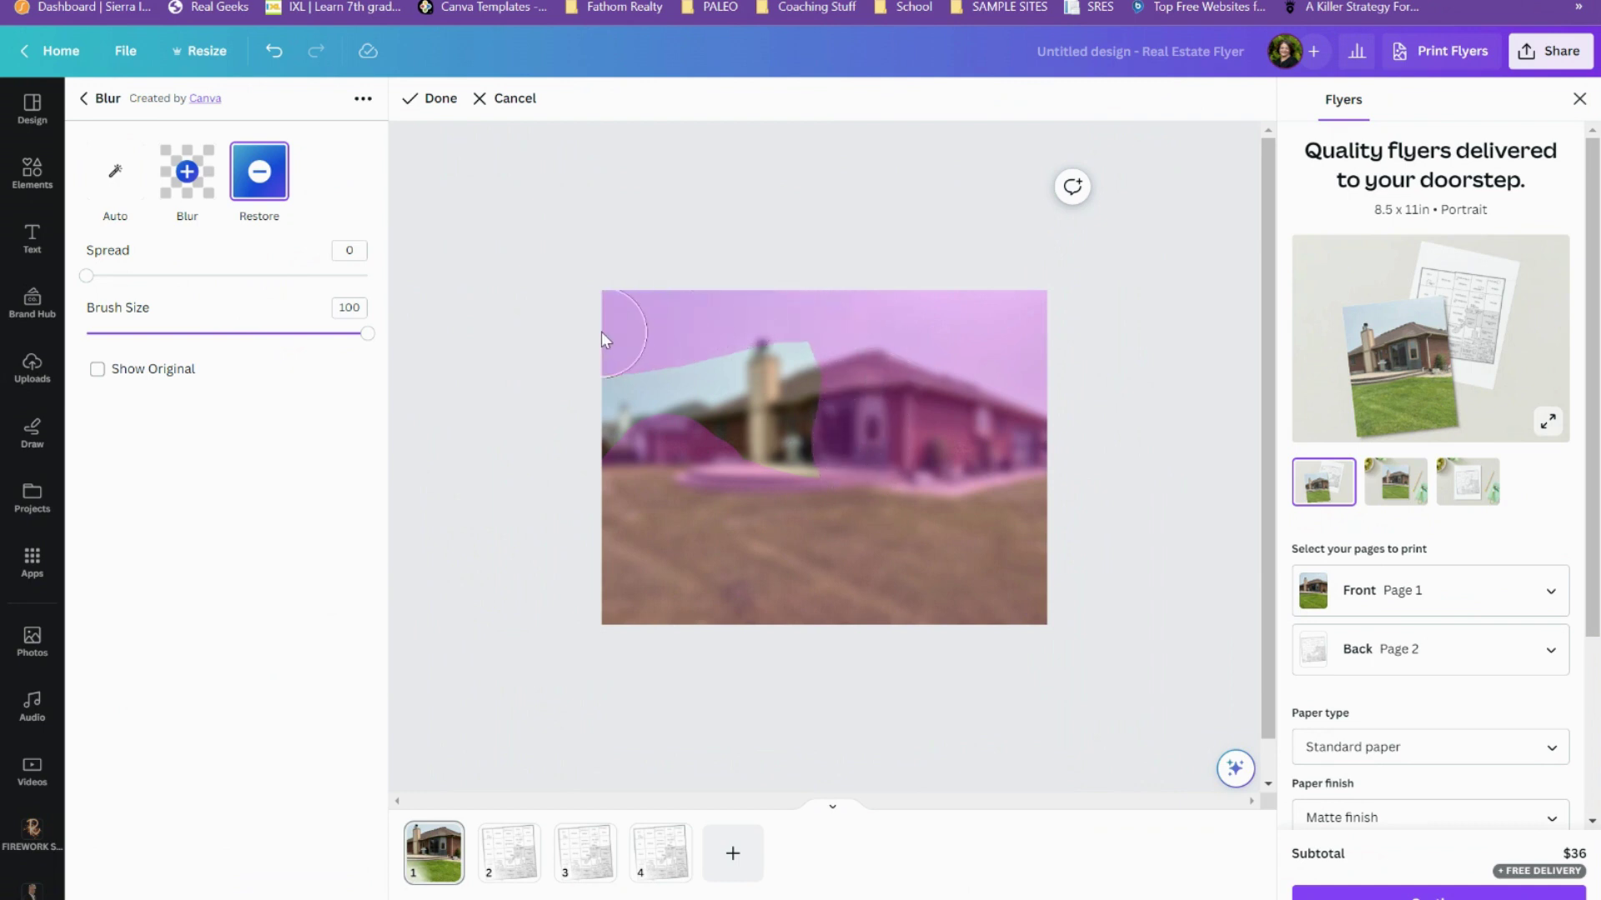
left_click_drag(627, 440, 686, 380)
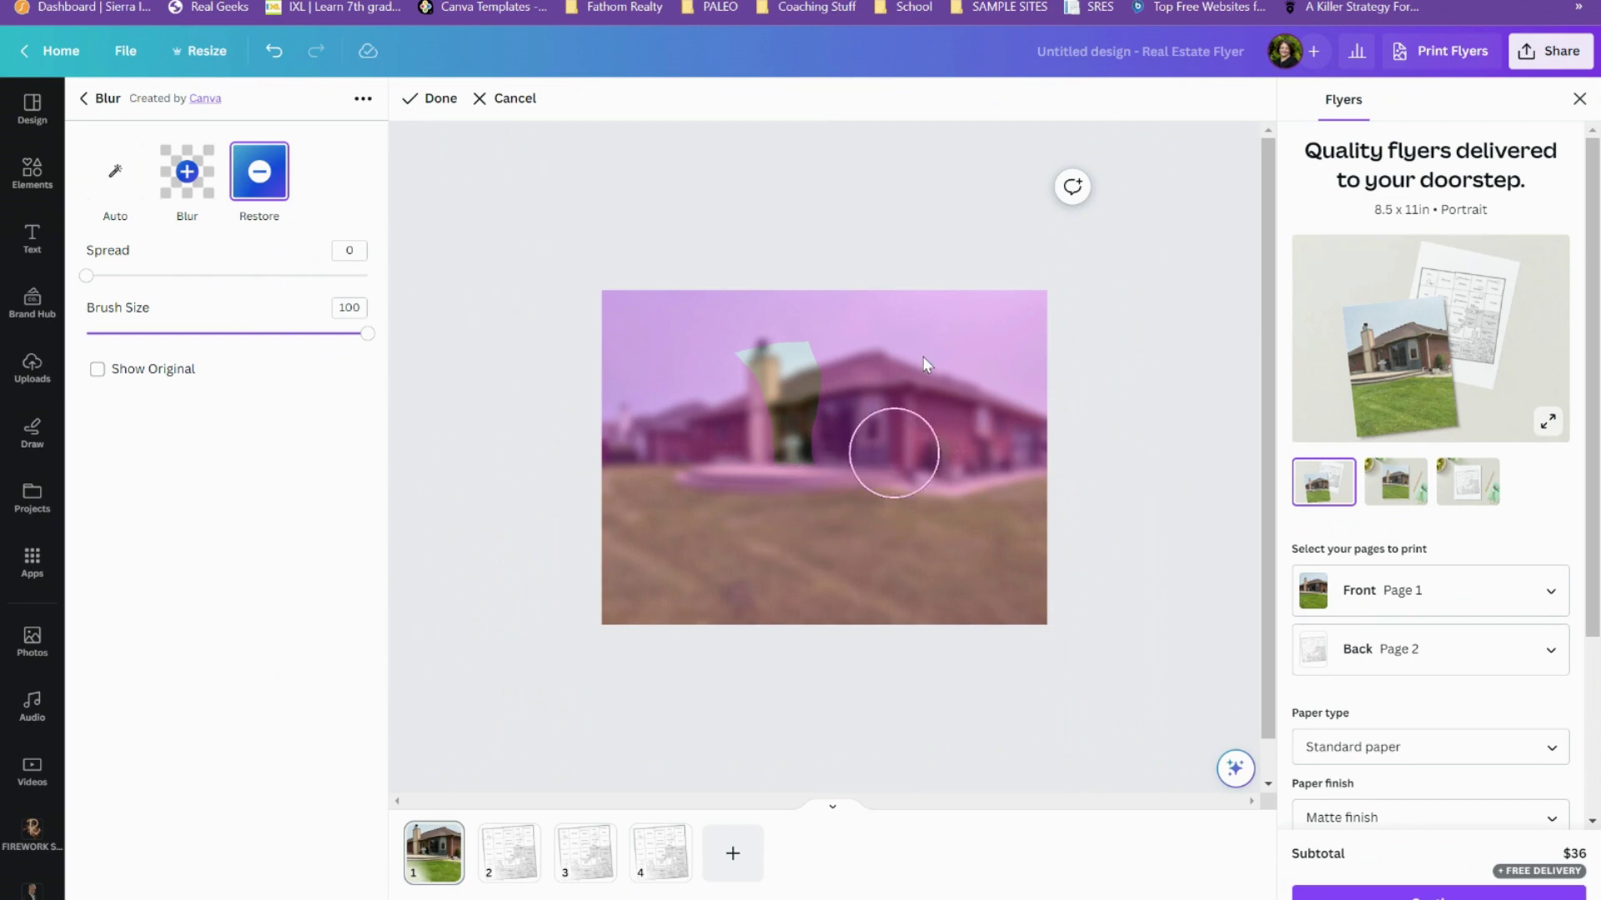
left_click_drag(820, 382, 739, 372)
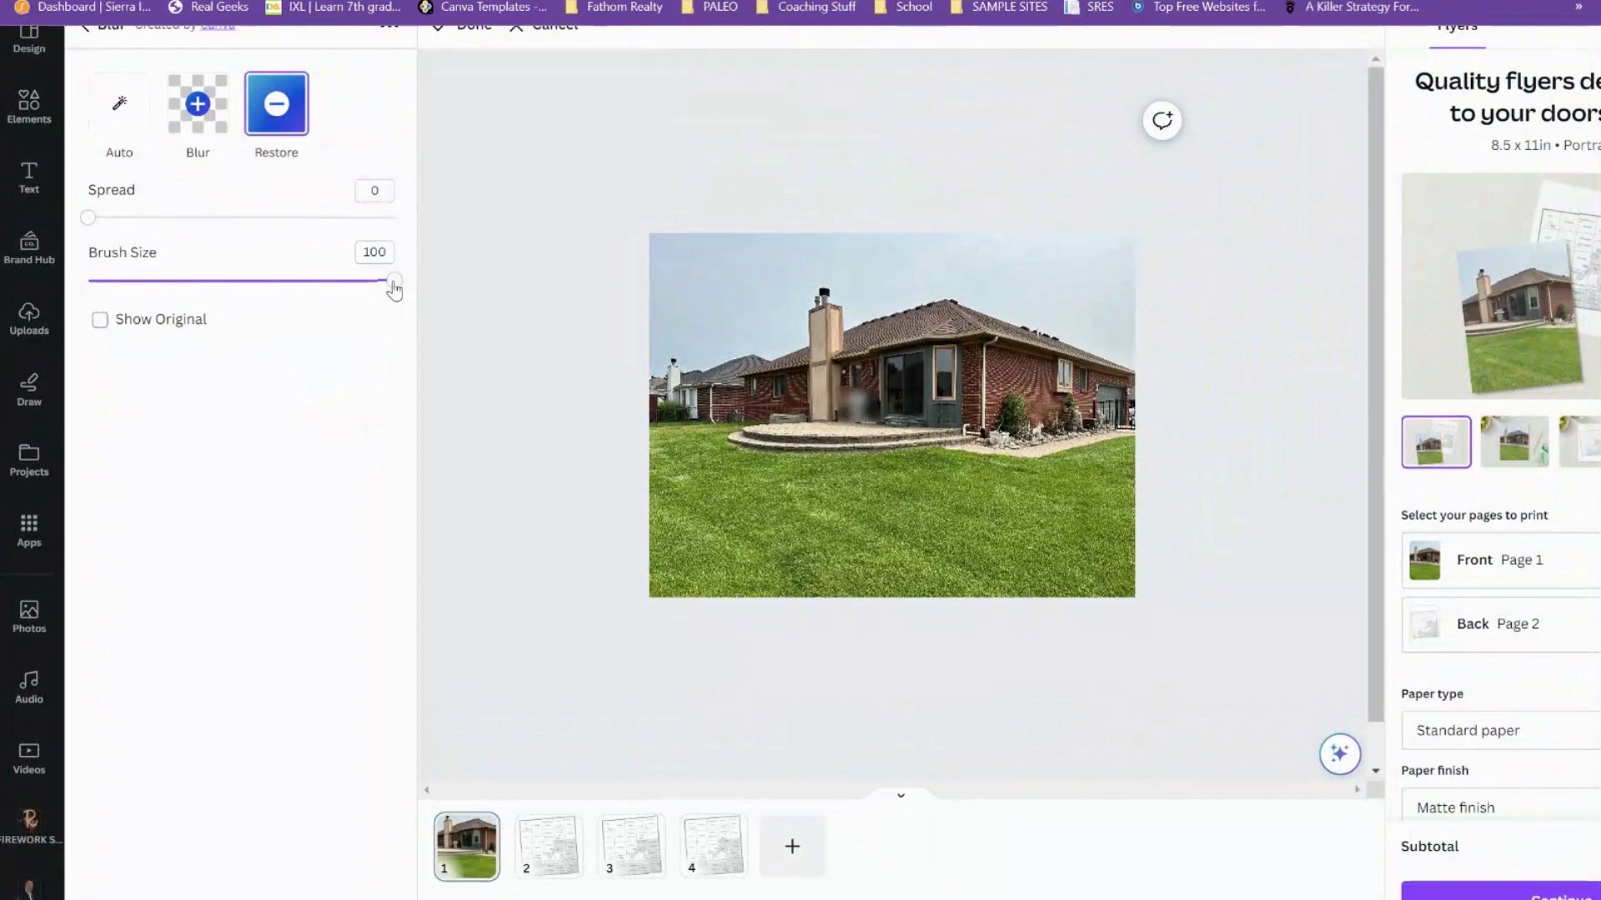
Shrink the restore brush to 17 and unblur the chimney's right edge.
left_click_drag(394, 289, 140, 300)
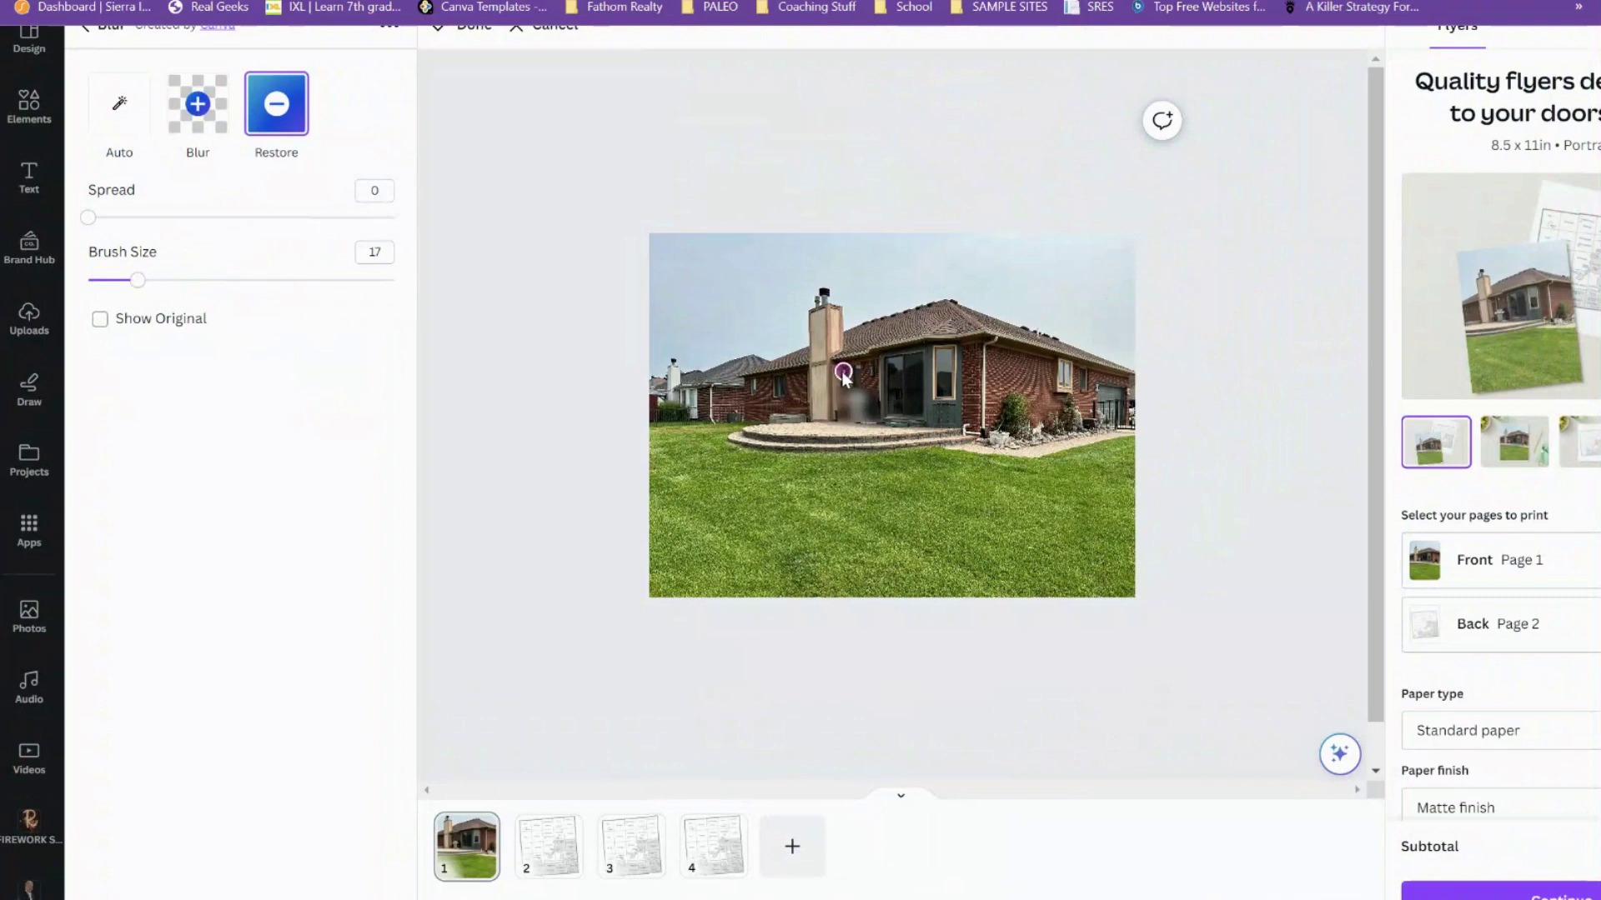
left_click_drag(843, 373, 818, 414)
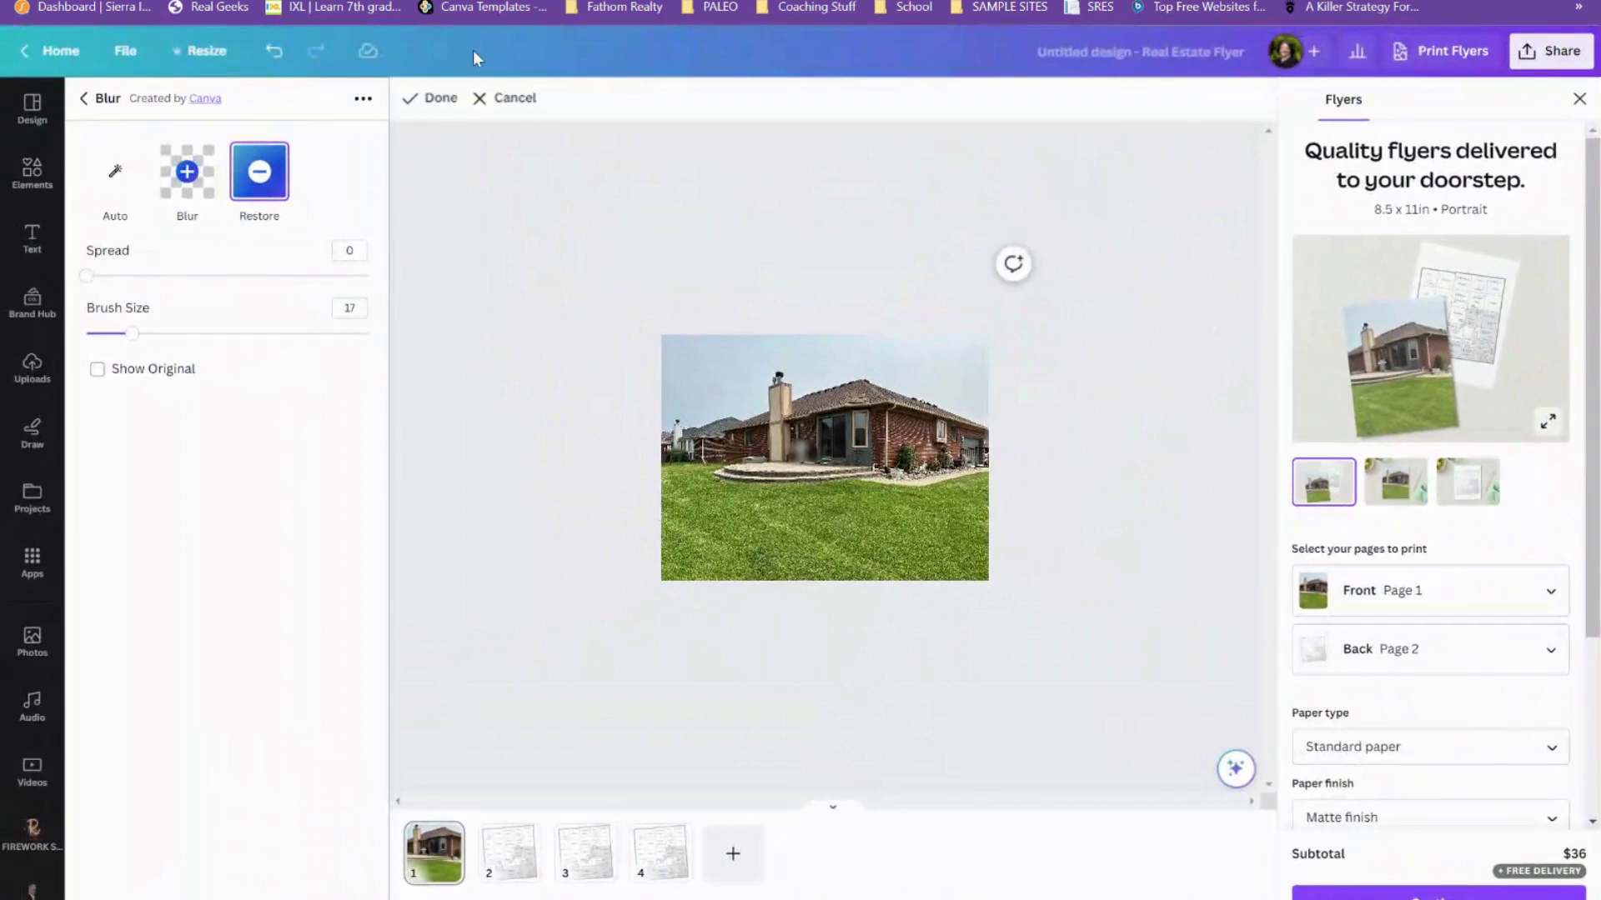
Finish the page 1 blur and duplicate page 1 as a new page 2.
left_click(431, 100)
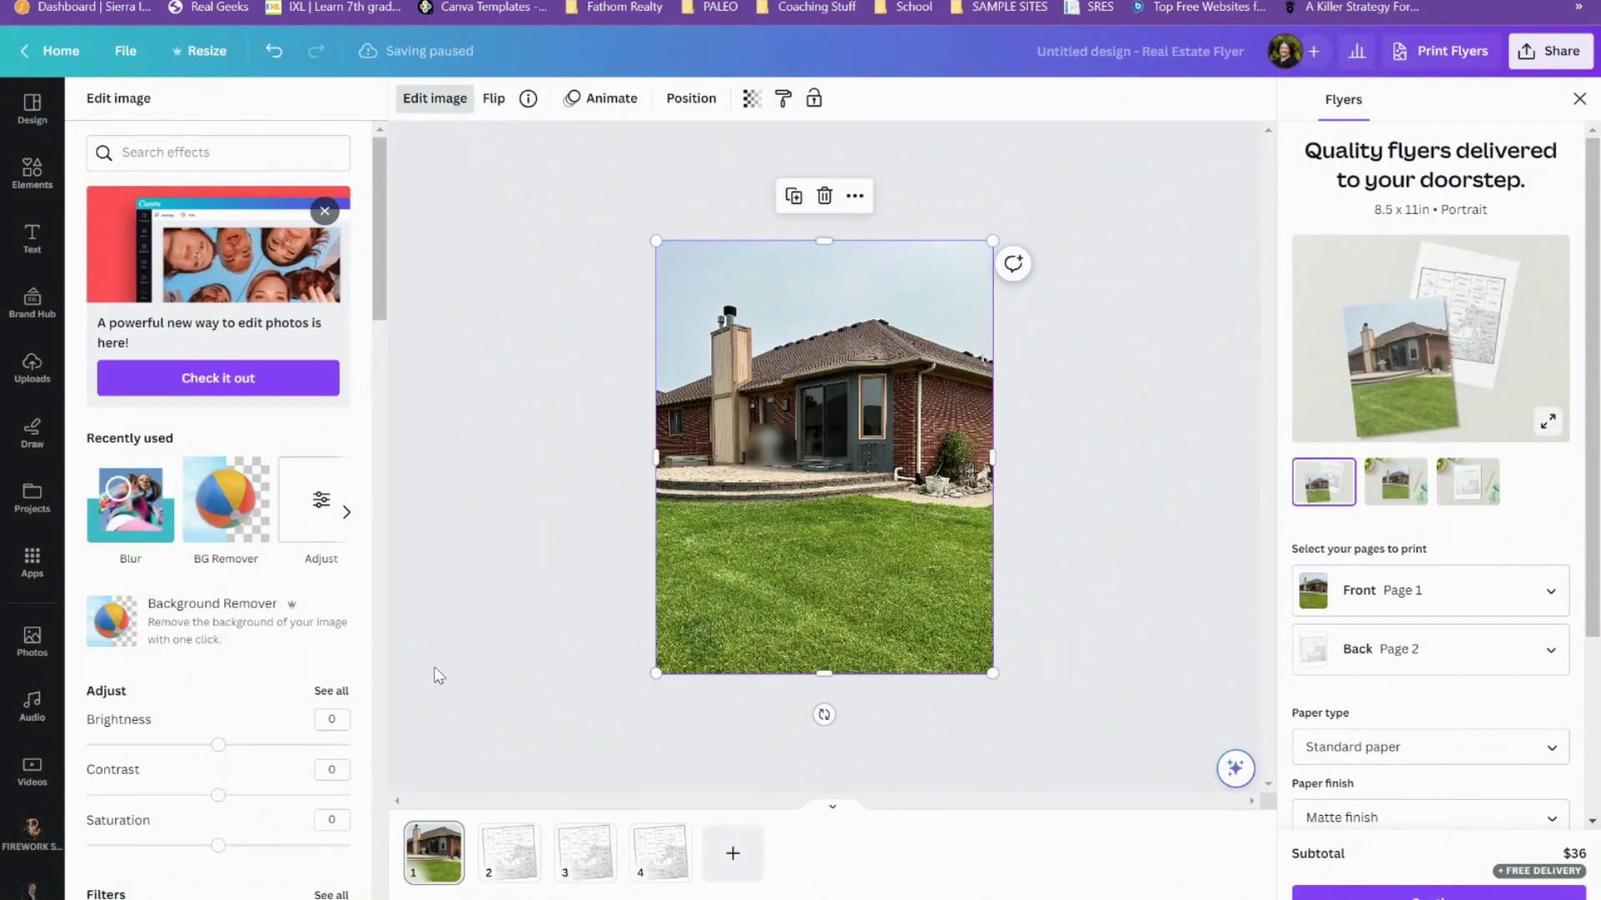
left_click(447, 838)
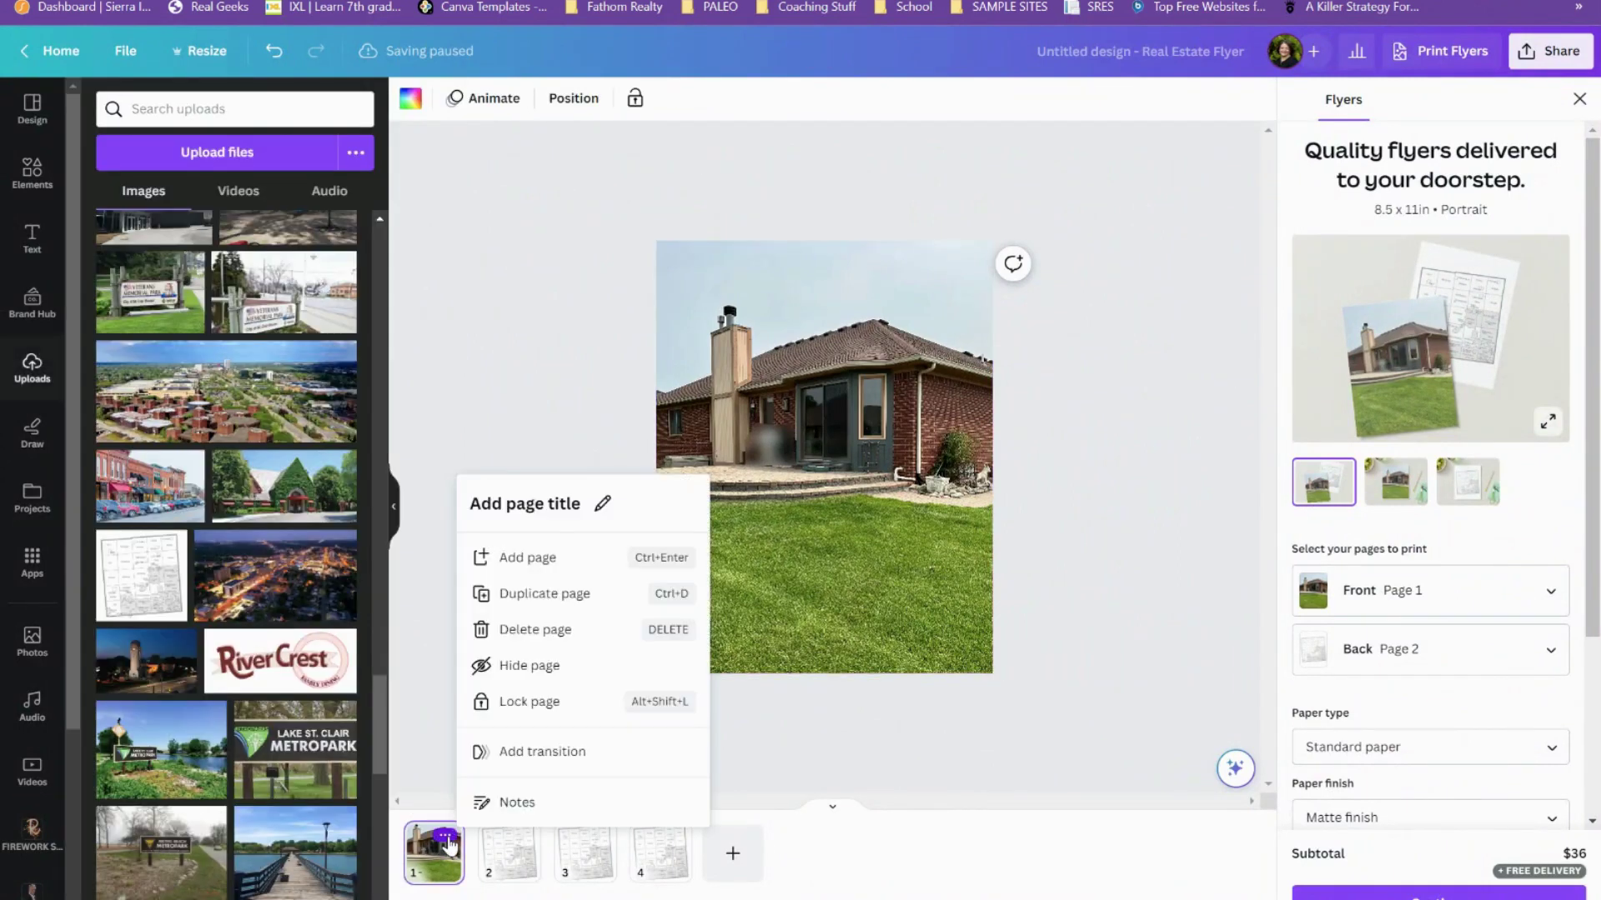
left_click(529, 595)
left_click(793, 496)
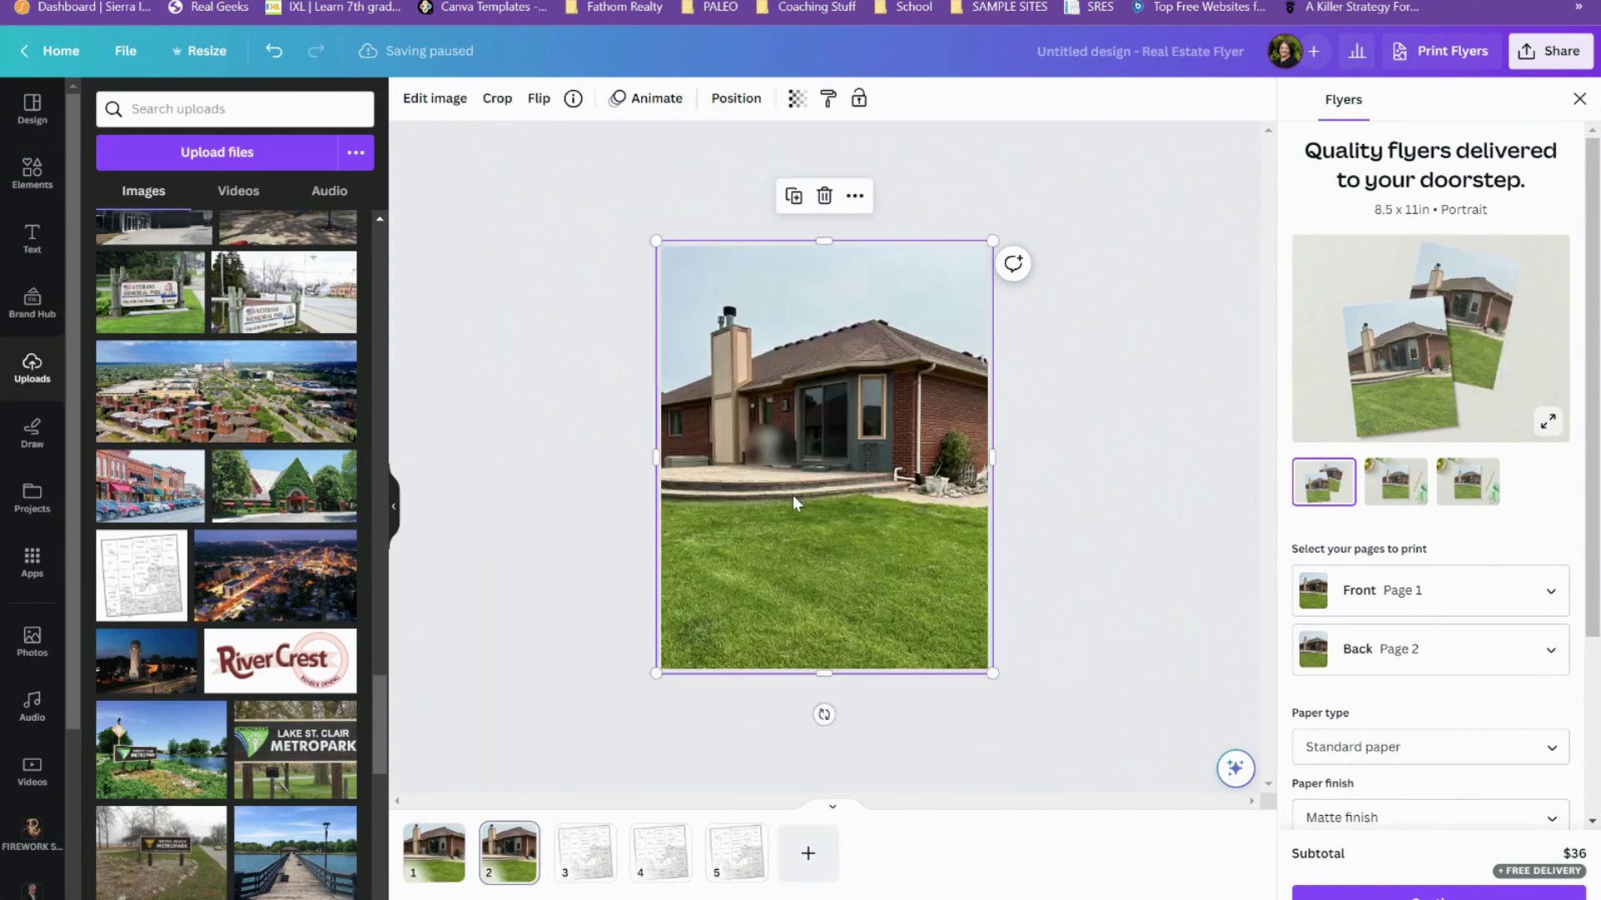
Replace the copied photo on page 2 with another back-yard house photo from Uploads.
left_click(825, 196)
scroll(162, 550, "down", 10)
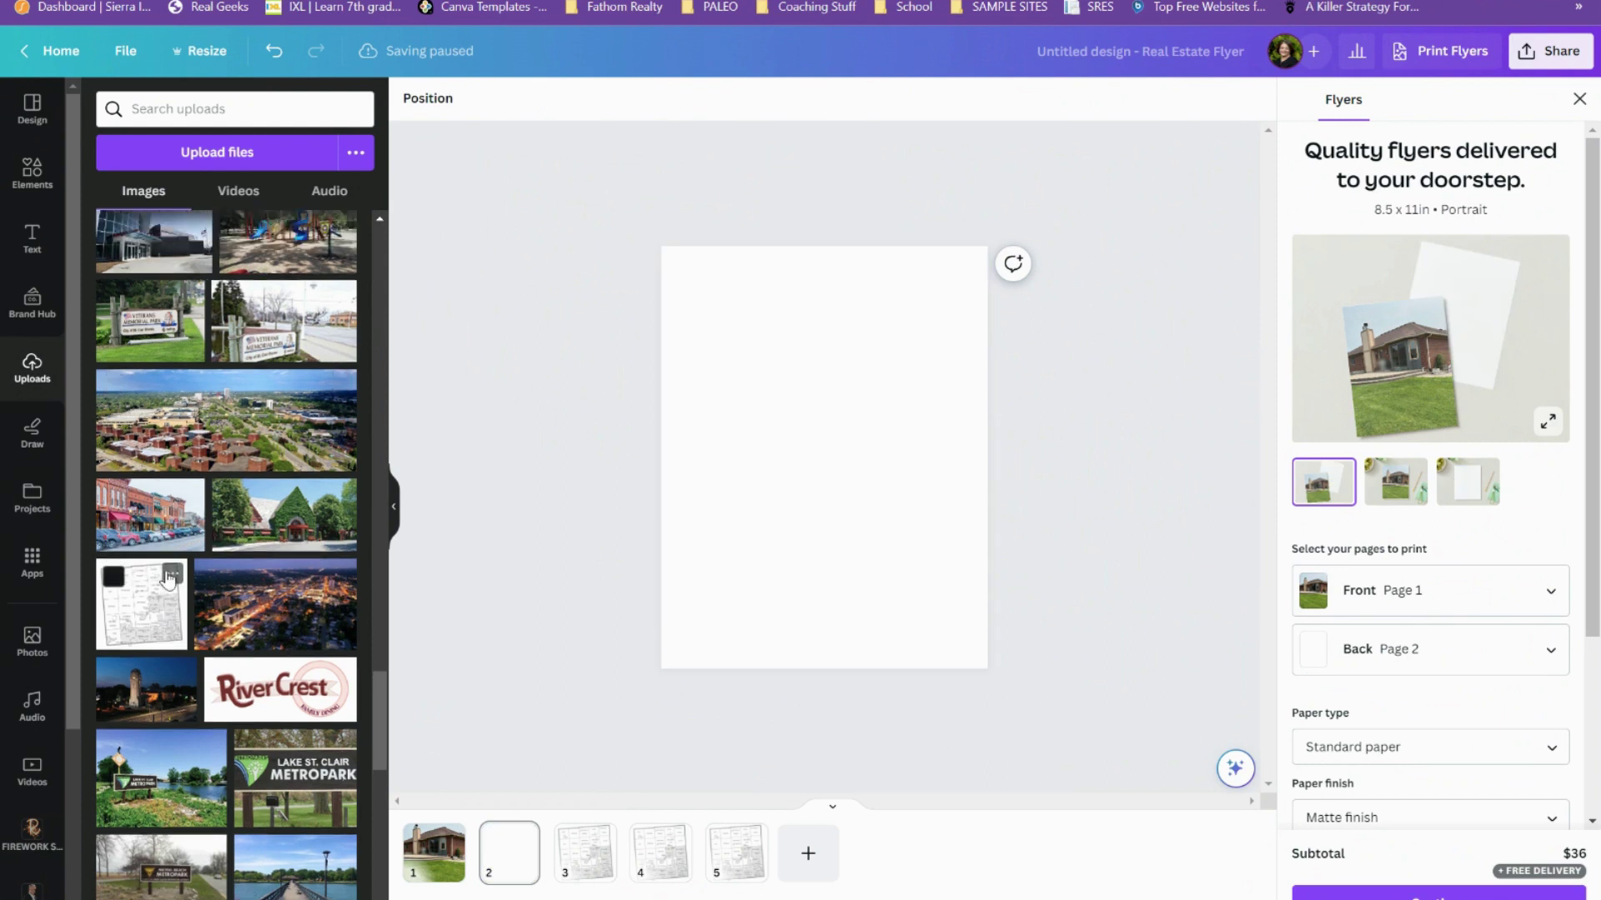
scroll(167, 579, "up", 10)
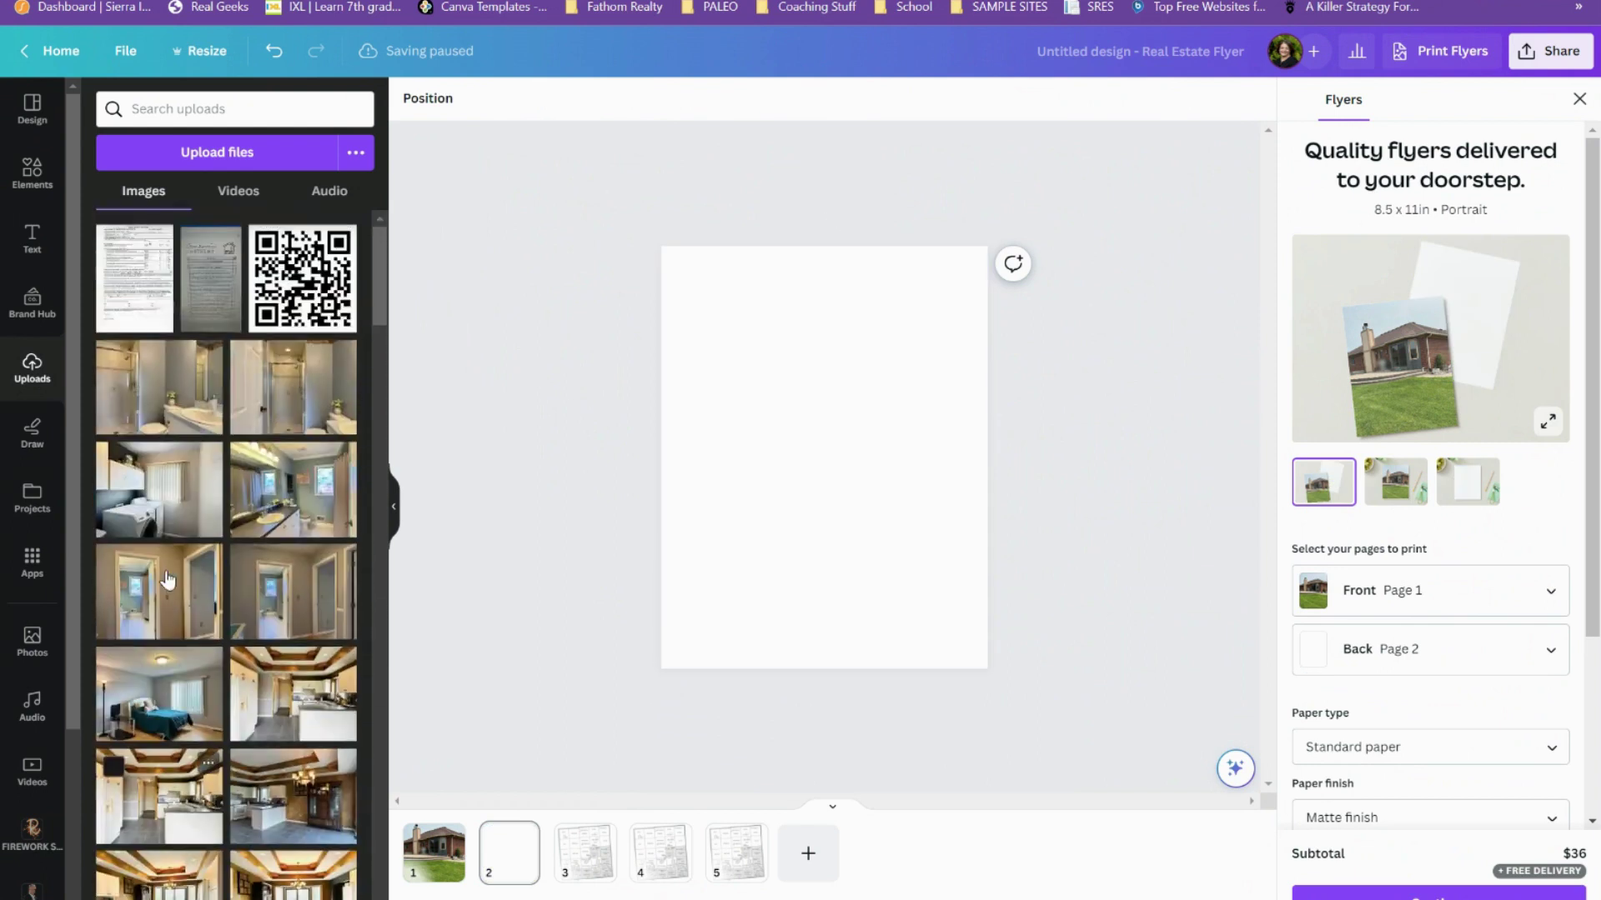
scroll(167, 579, "down", 4)
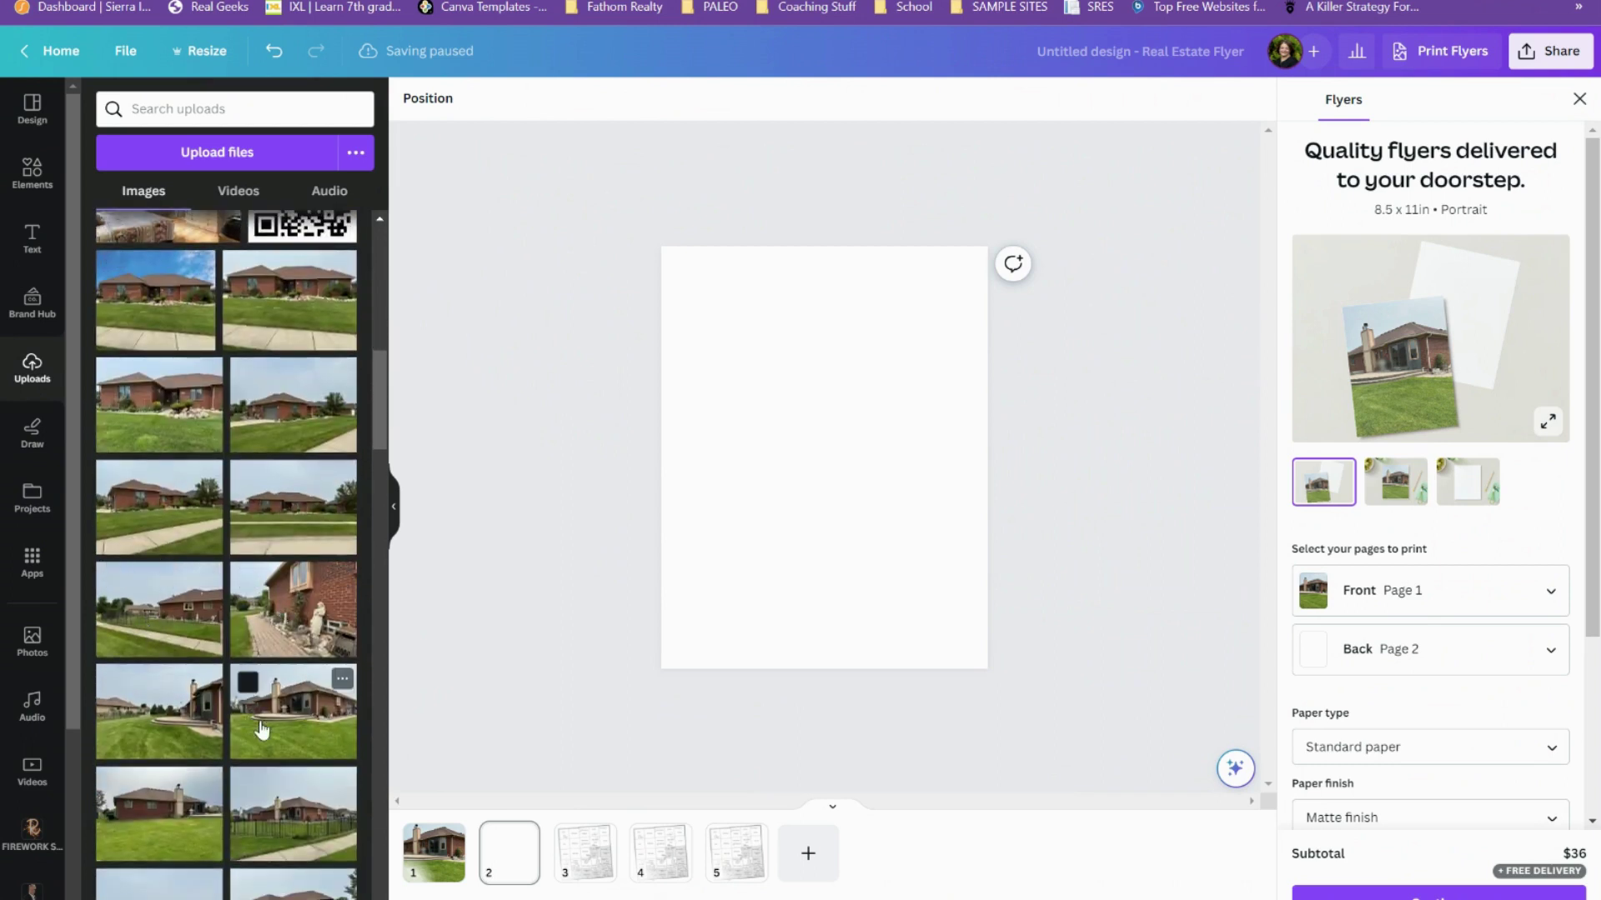
left_click_drag(277, 707, 682, 469)
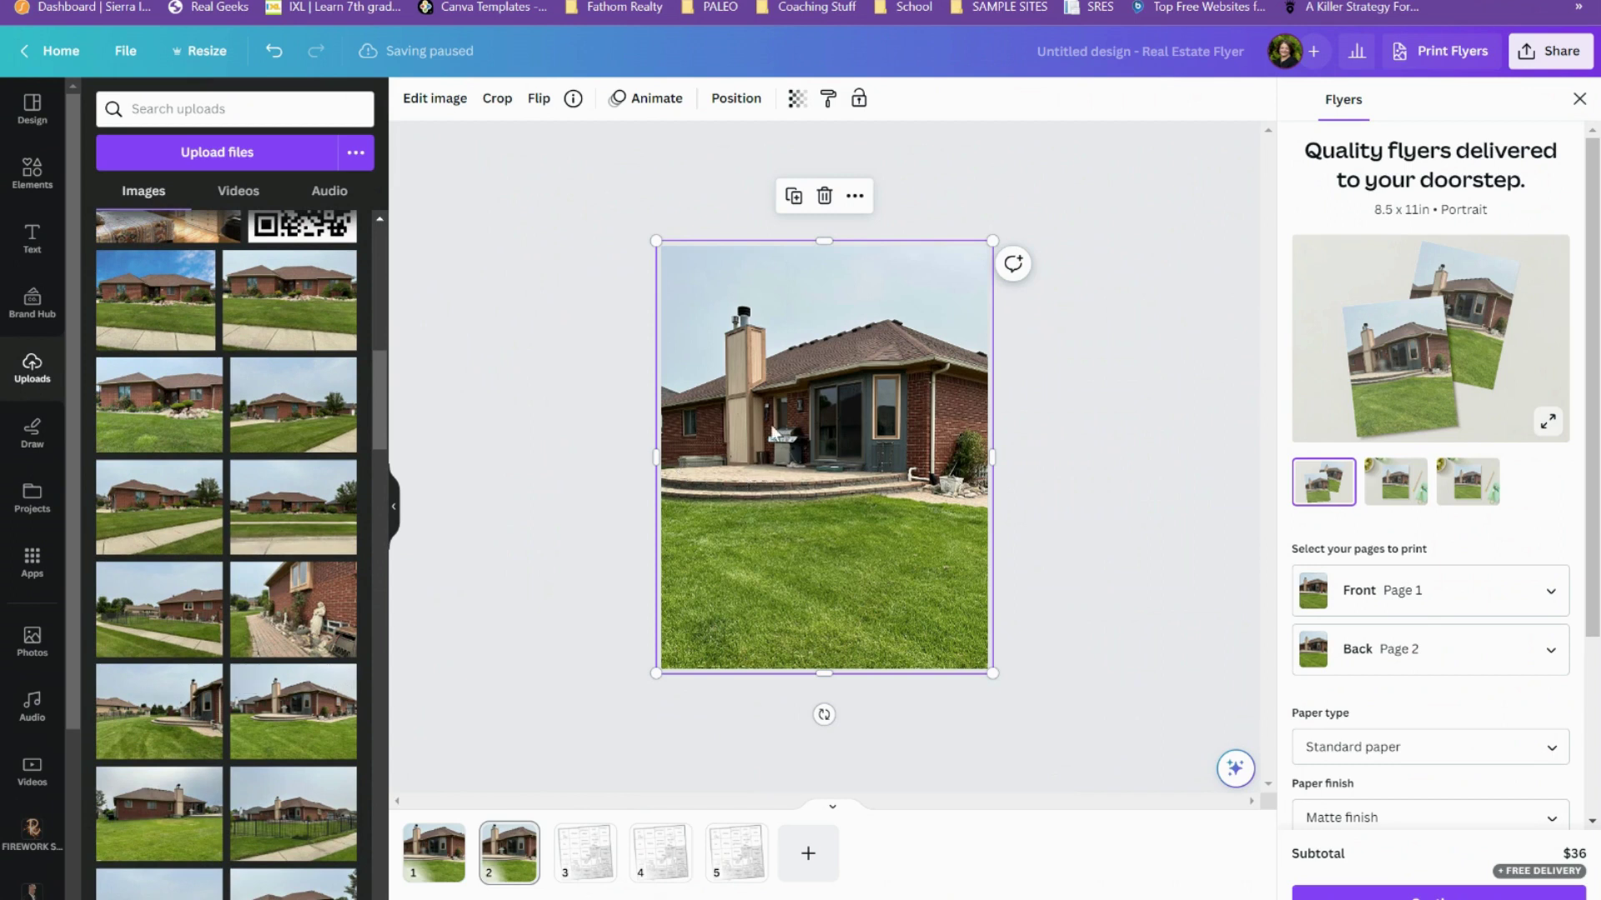
Switch to the new photo editor and open editing options for the page 2 backyard photo.
left_click(437, 109)
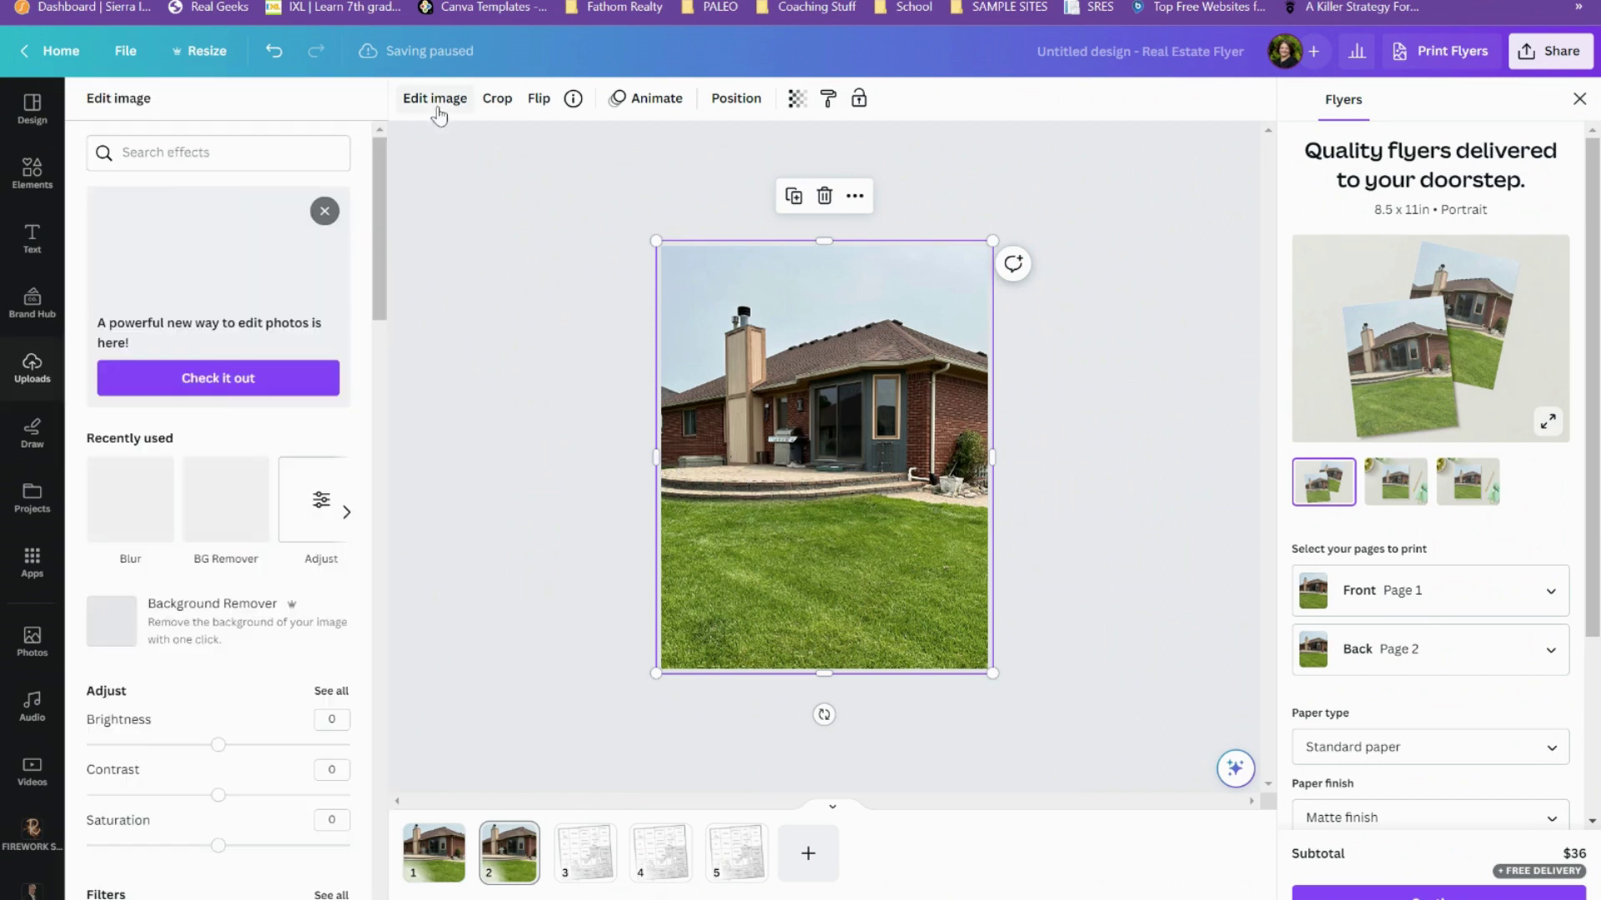
left_click(252, 384)
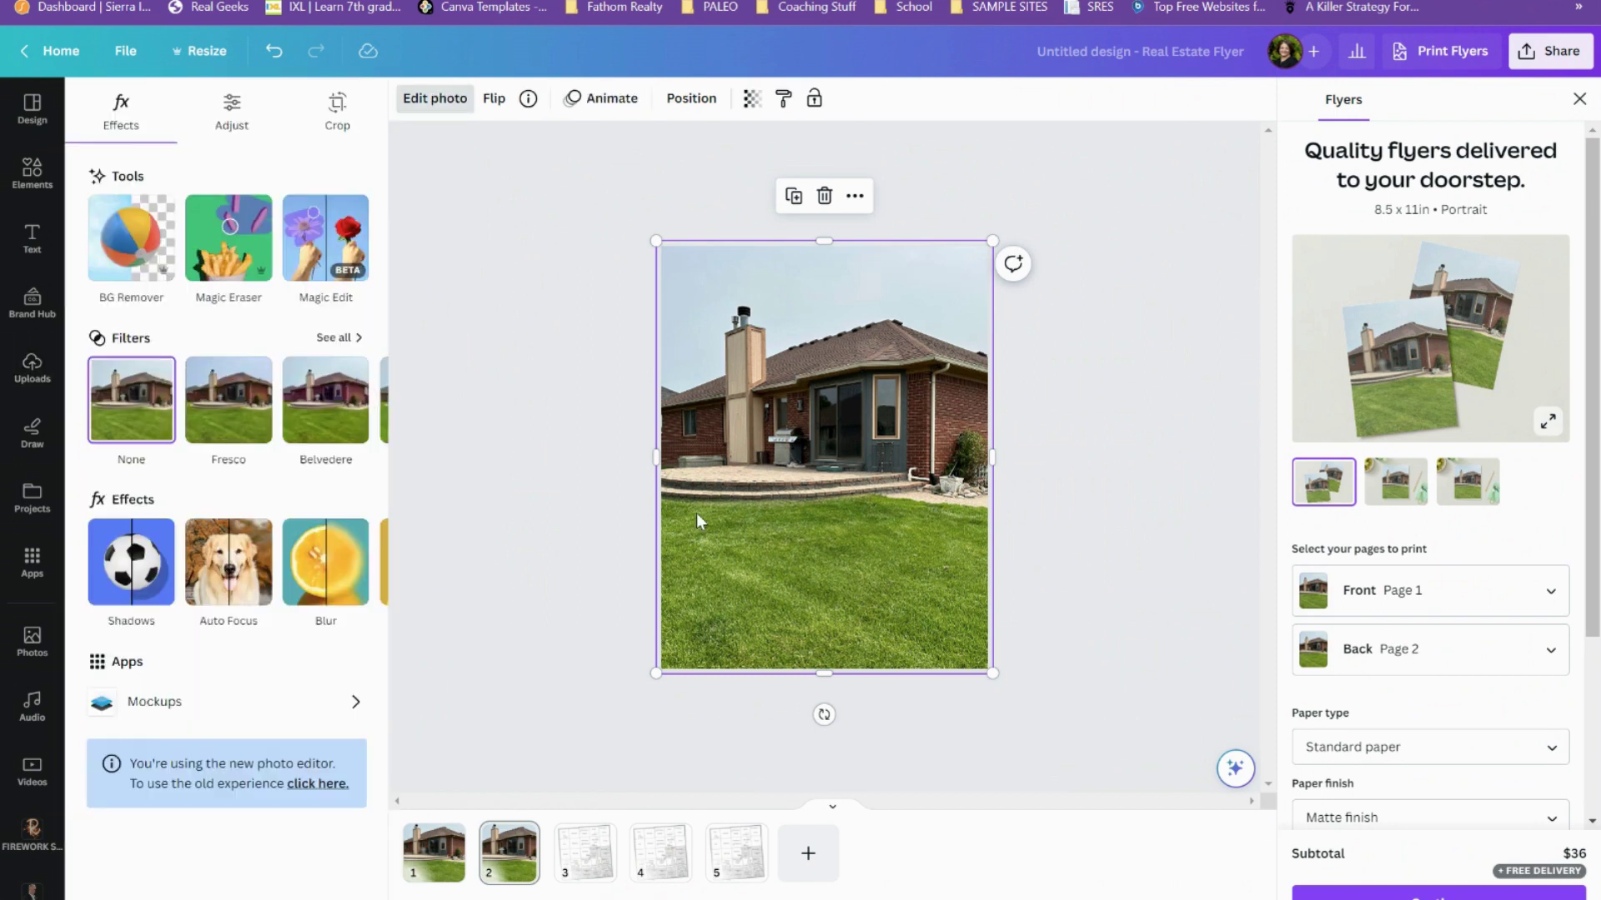
left_click(452, 348)
left_click(598, 519)
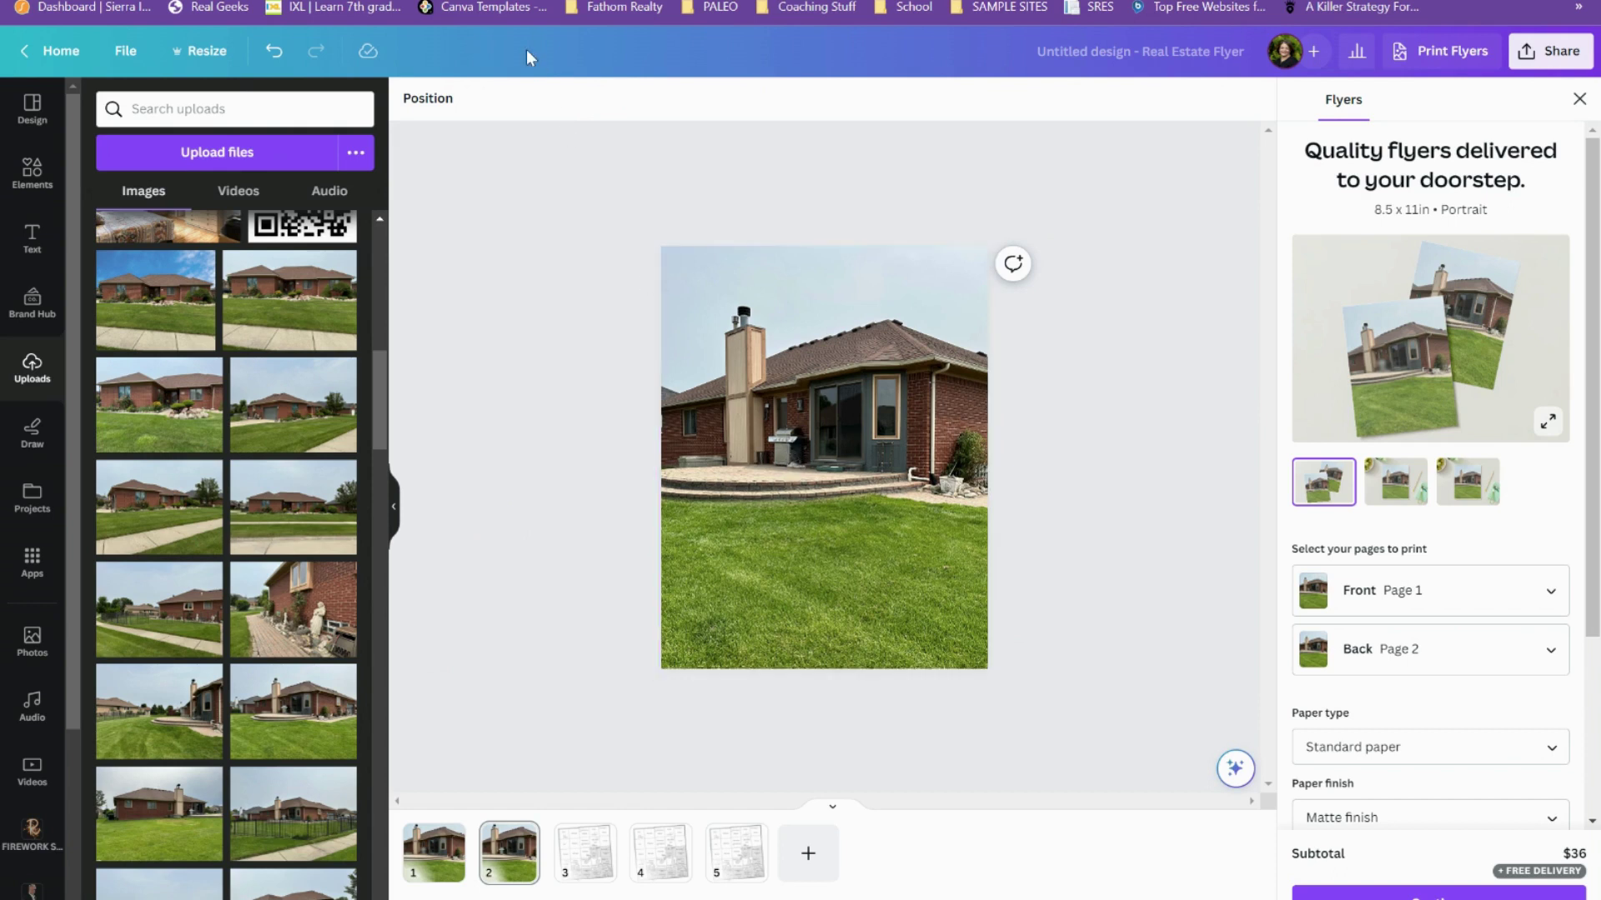
left_click(731, 377)
left_click(438, 103)
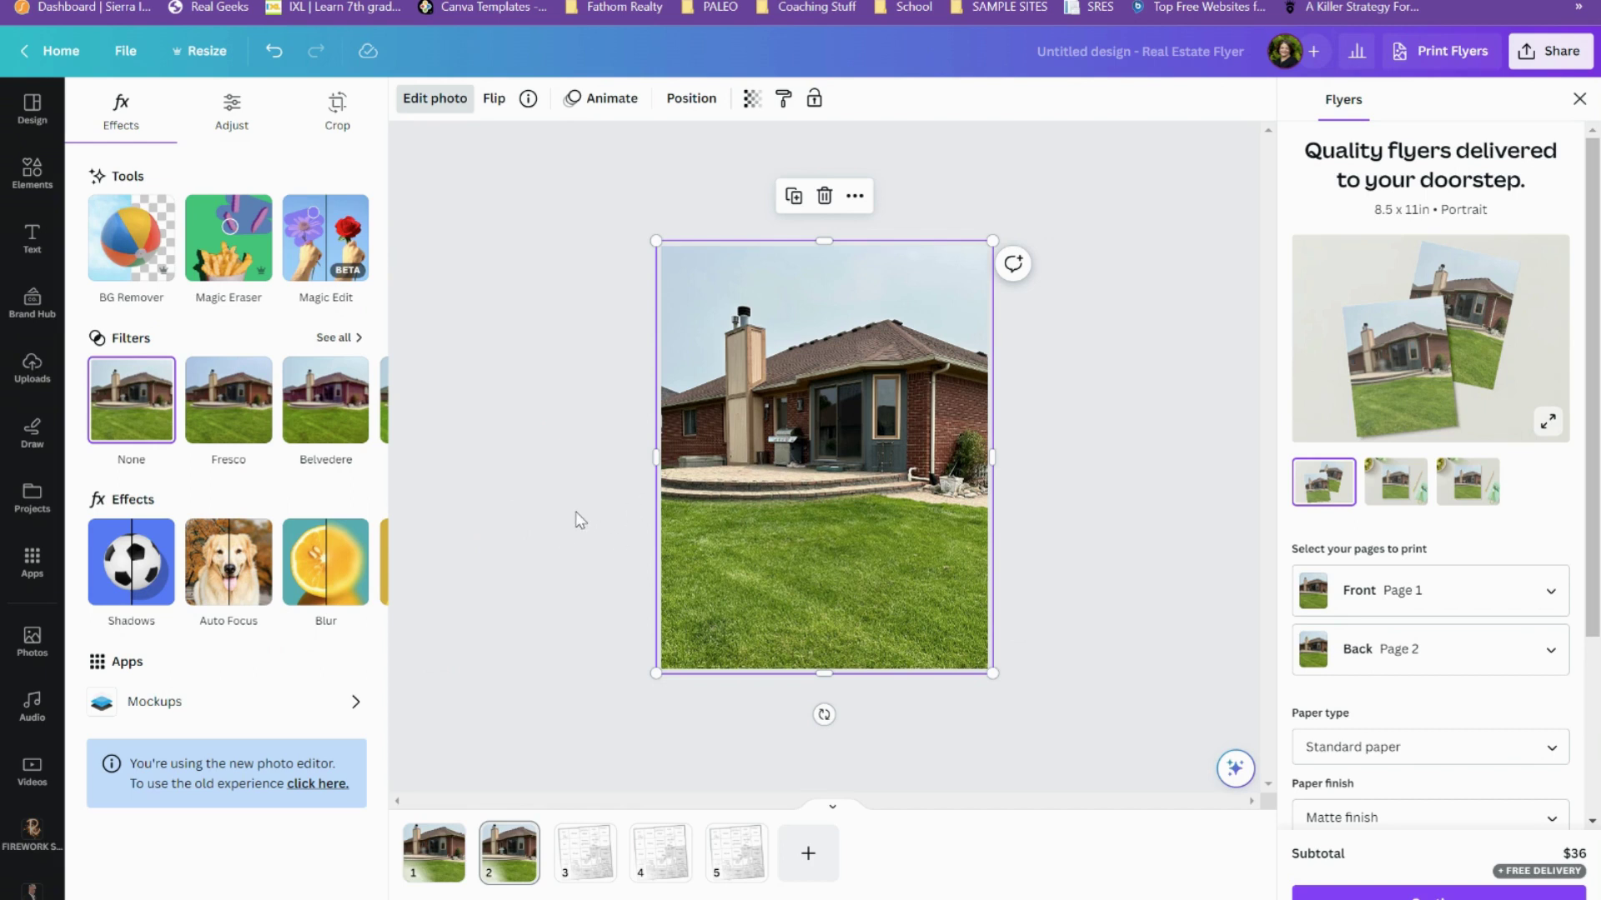
Copy and paste the backyard photo, aligning the copy exactly over the original.
left_click(776, 498)
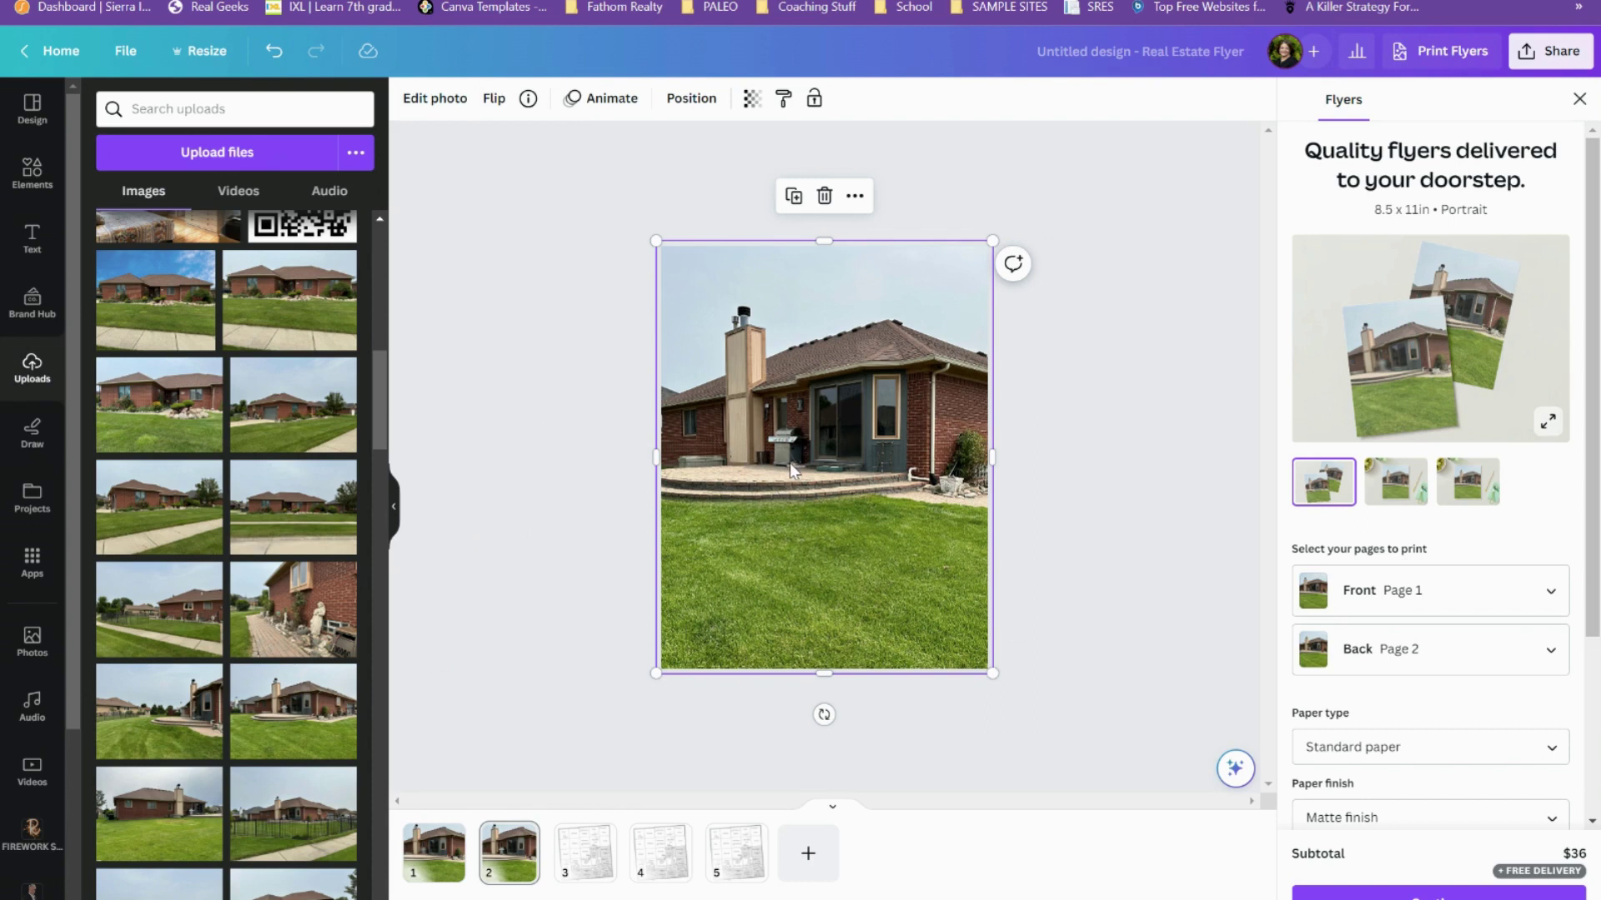
right_click(789, 463)
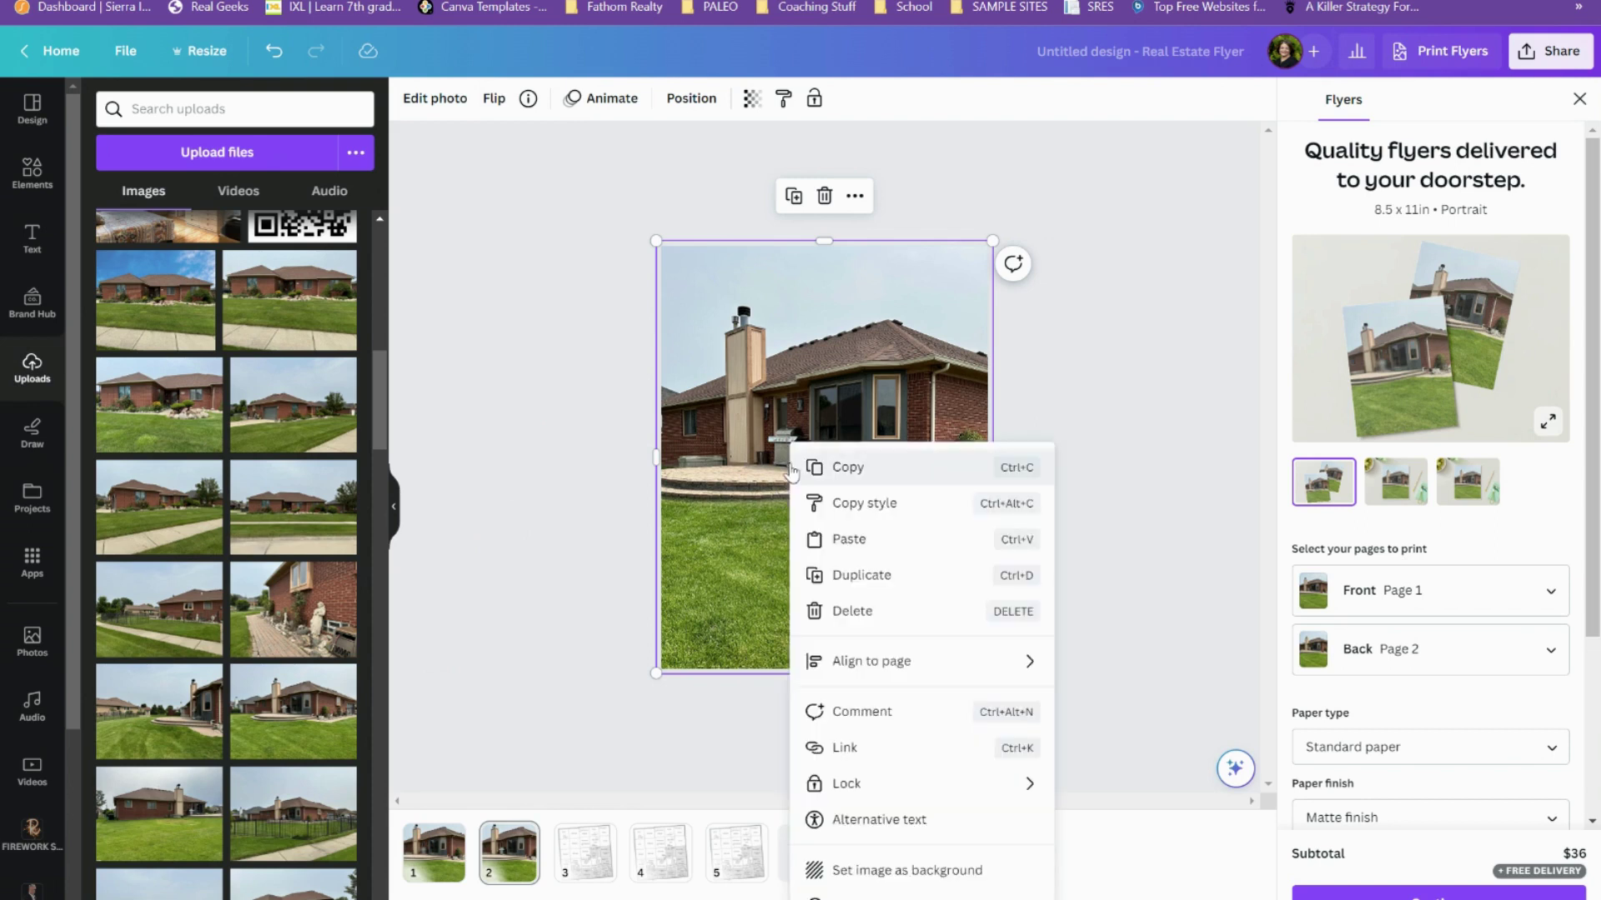
left_click(842, 469)
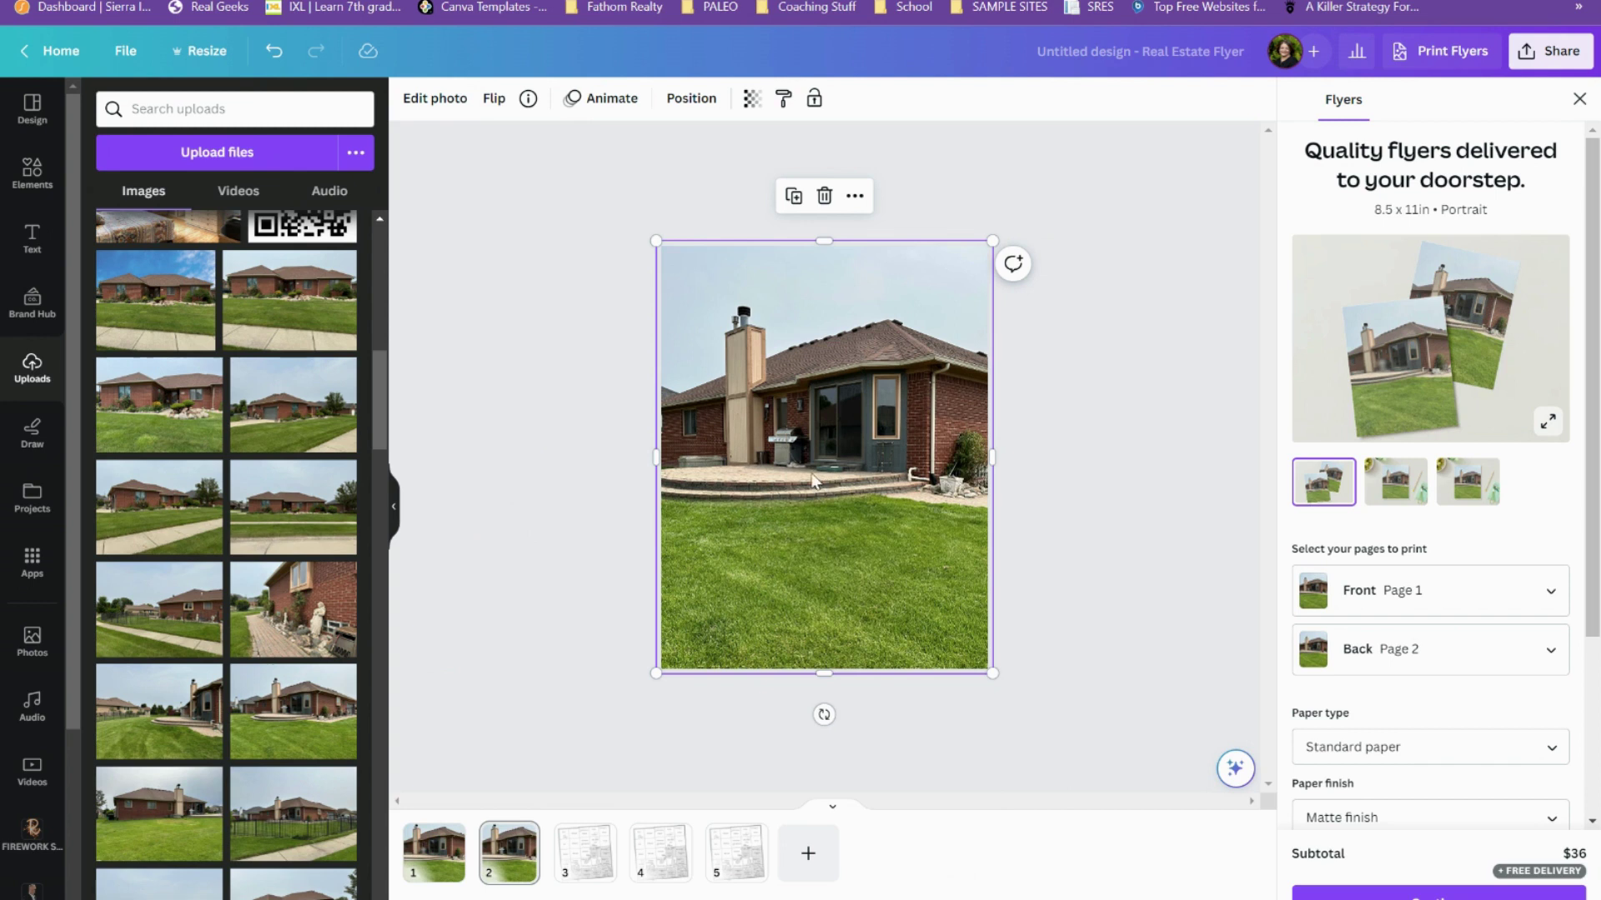
right_click(813, 480)
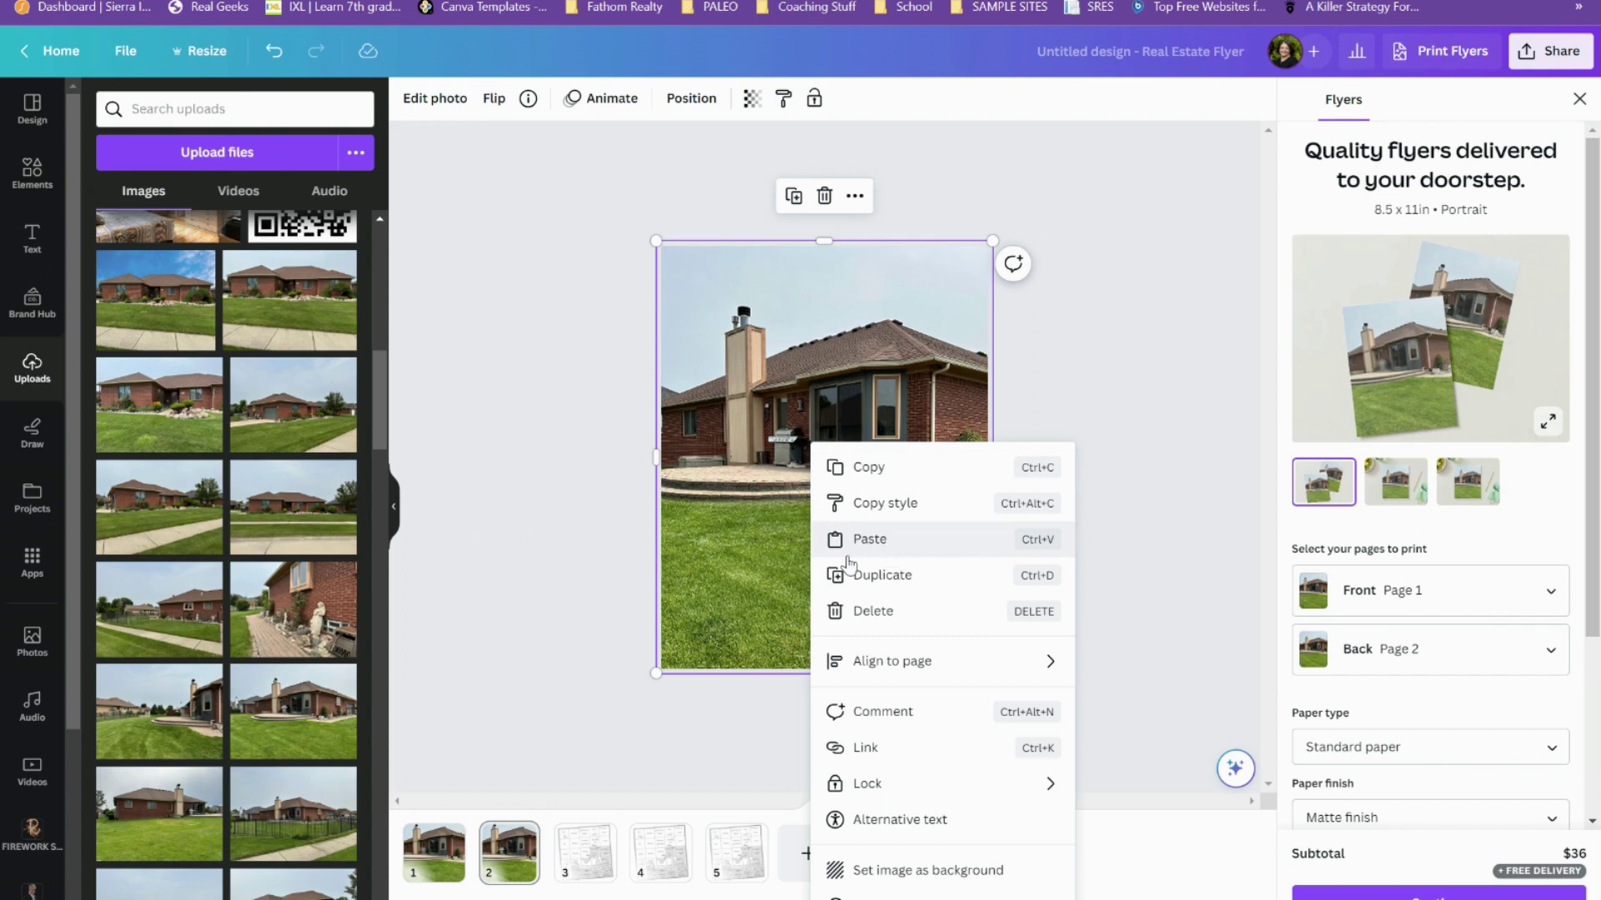
left_click(617, 569)
key("ctrl+z")
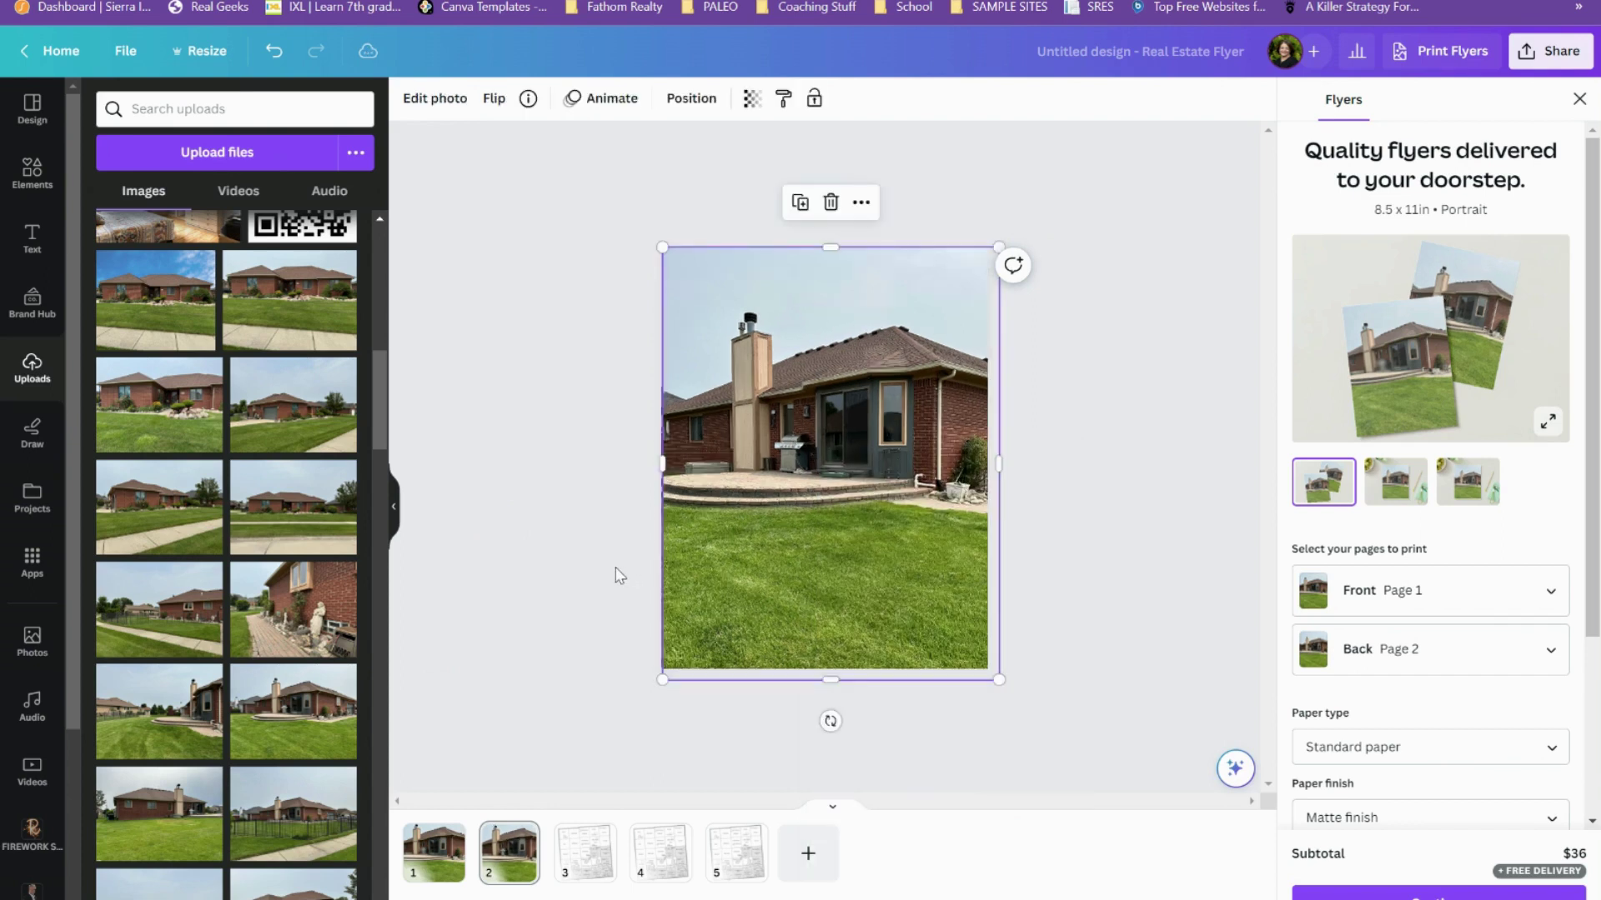
left_click_drag(840, 427, 837, 416)
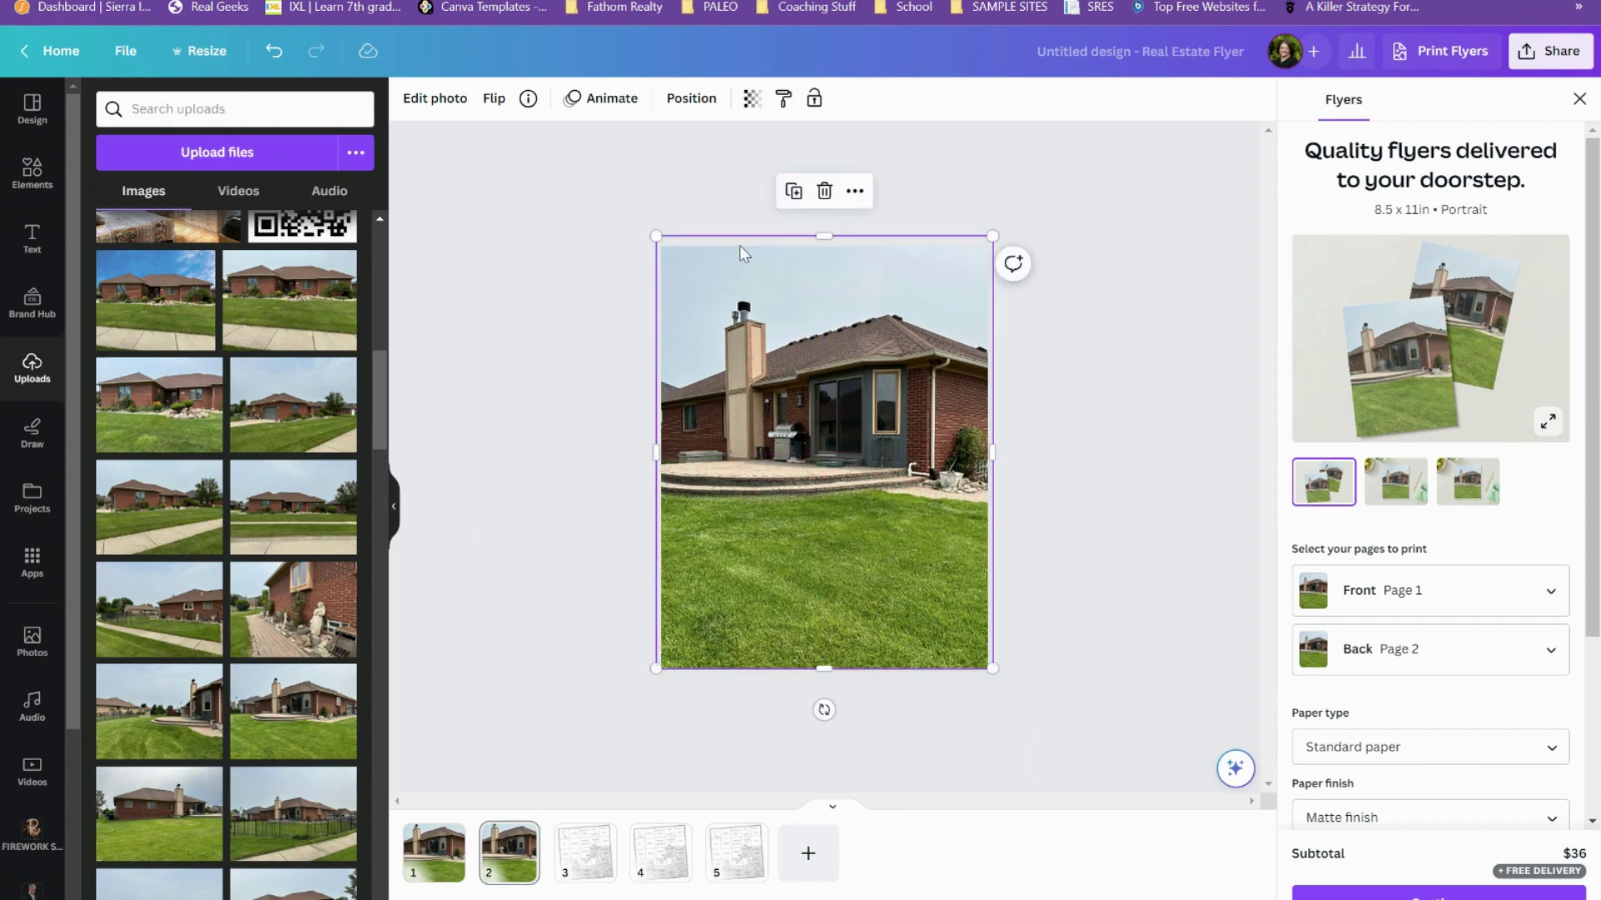
Apply Blur at intensity 25 to the copy and trim it down from the top.
left_click(455, 102)
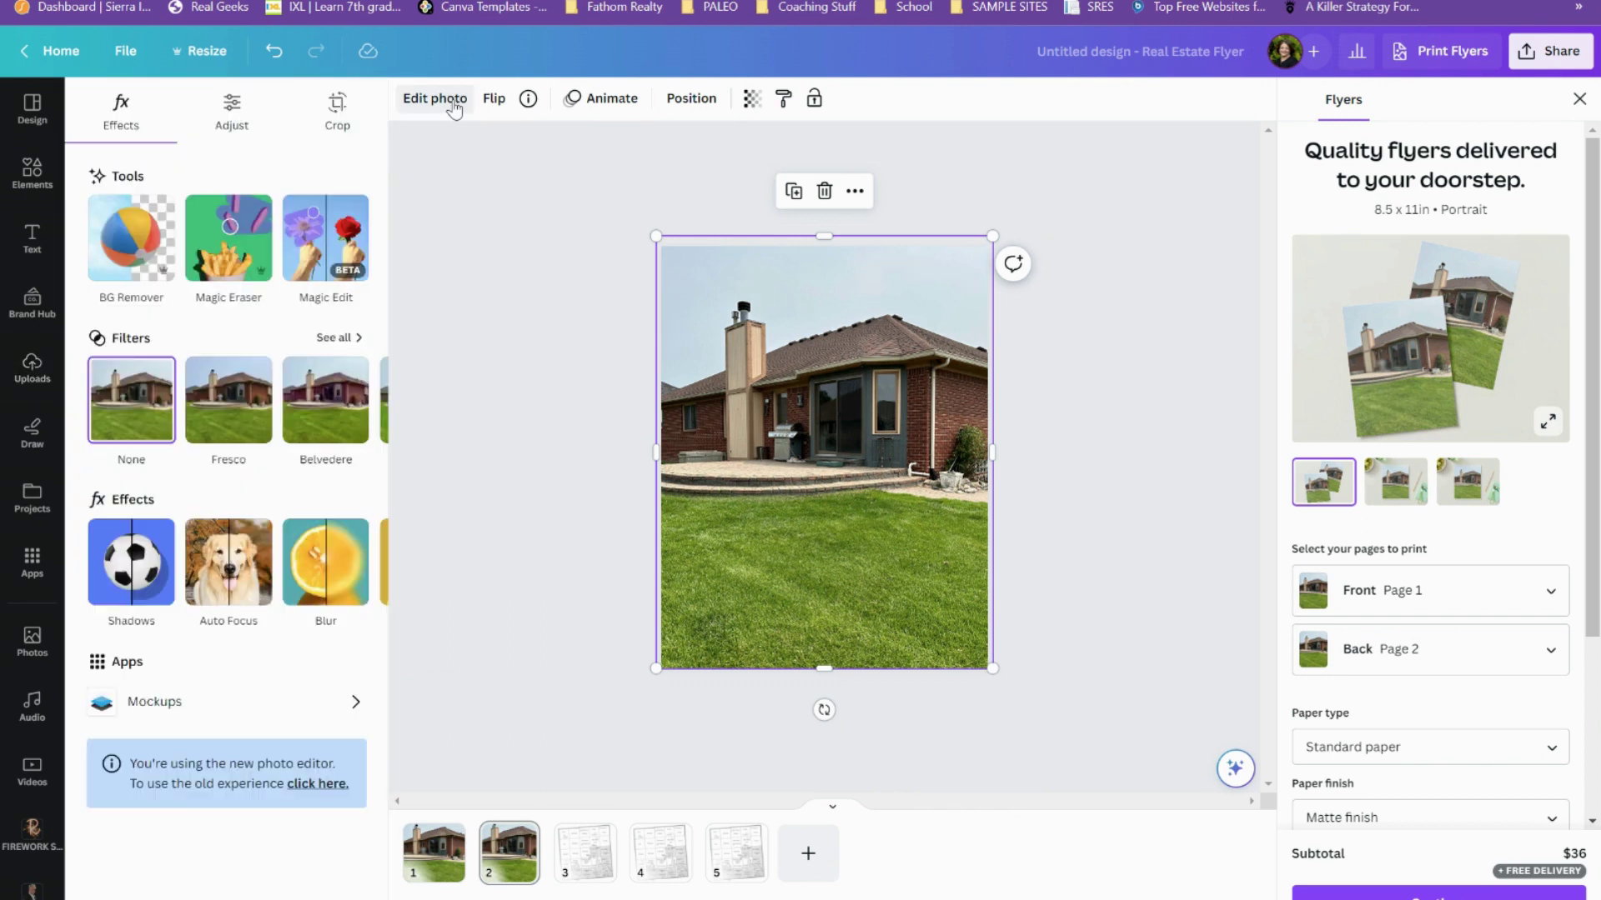
left_click(342, 550)
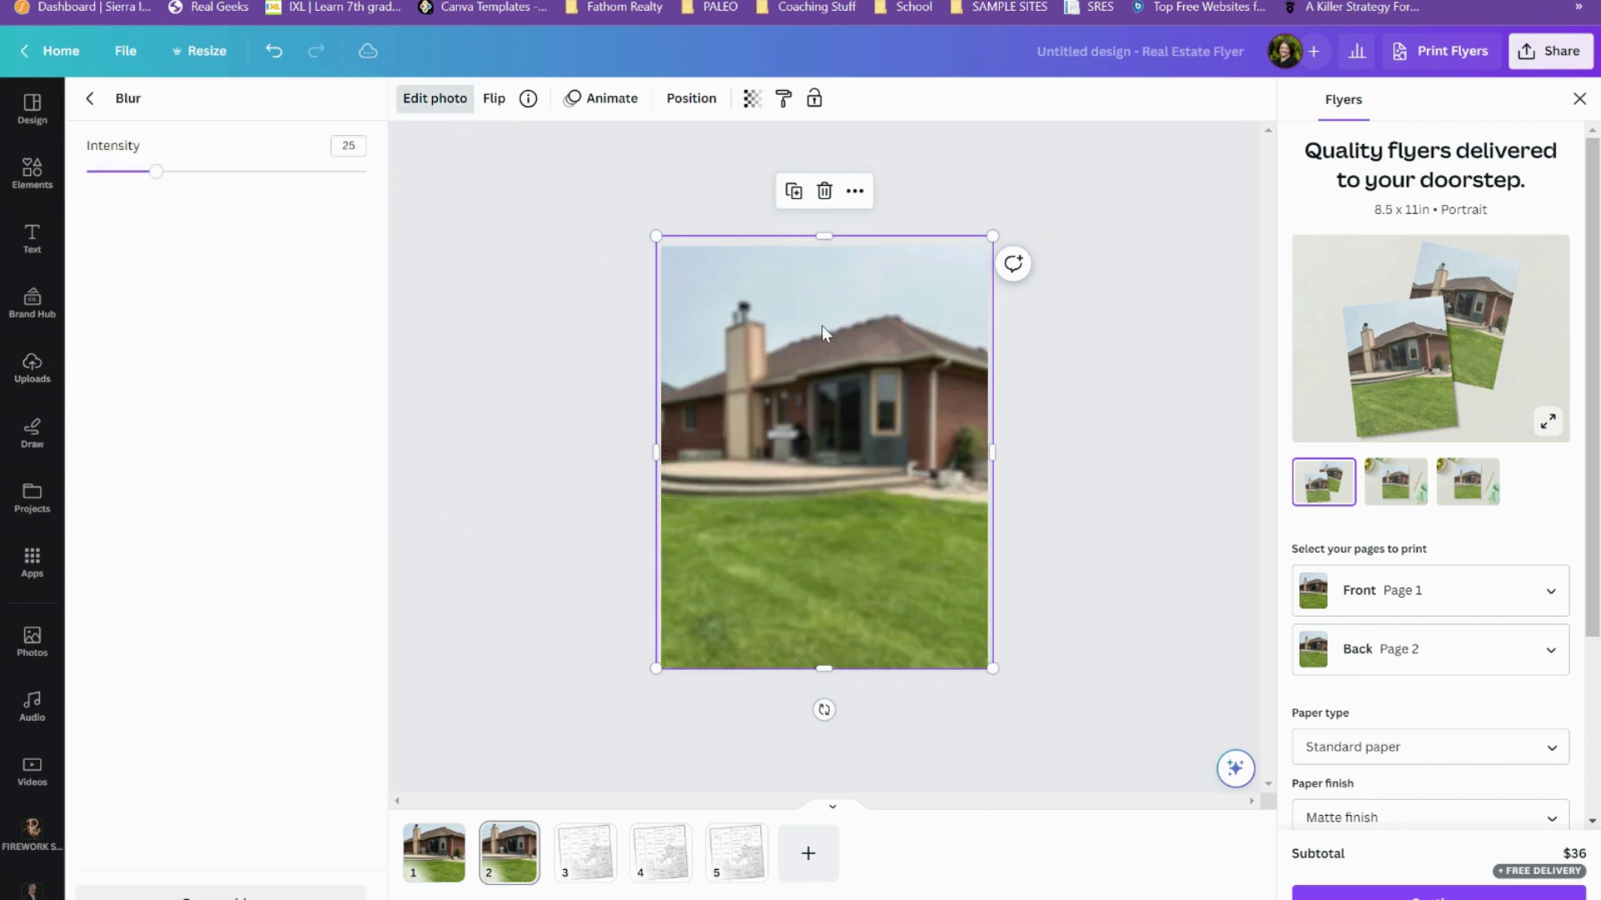
left_click_drag(823, 235, 815, 413)
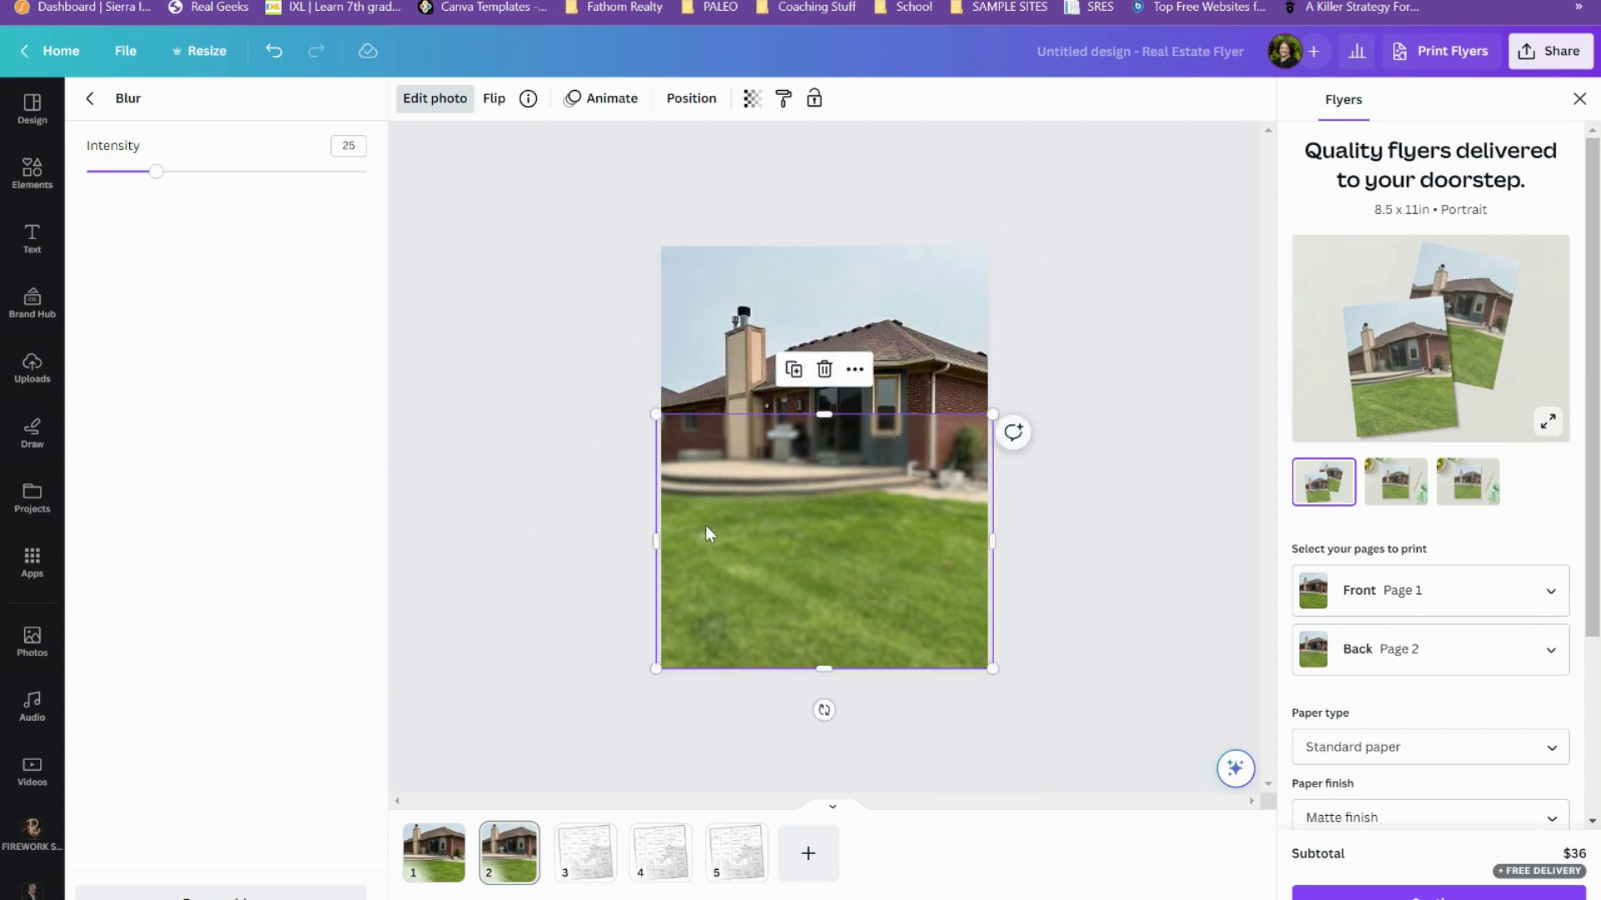
Crop the blurred copy from the left, bottom and right to a small patch over the grill.
left_click_drag(656, 536, 756, 523)
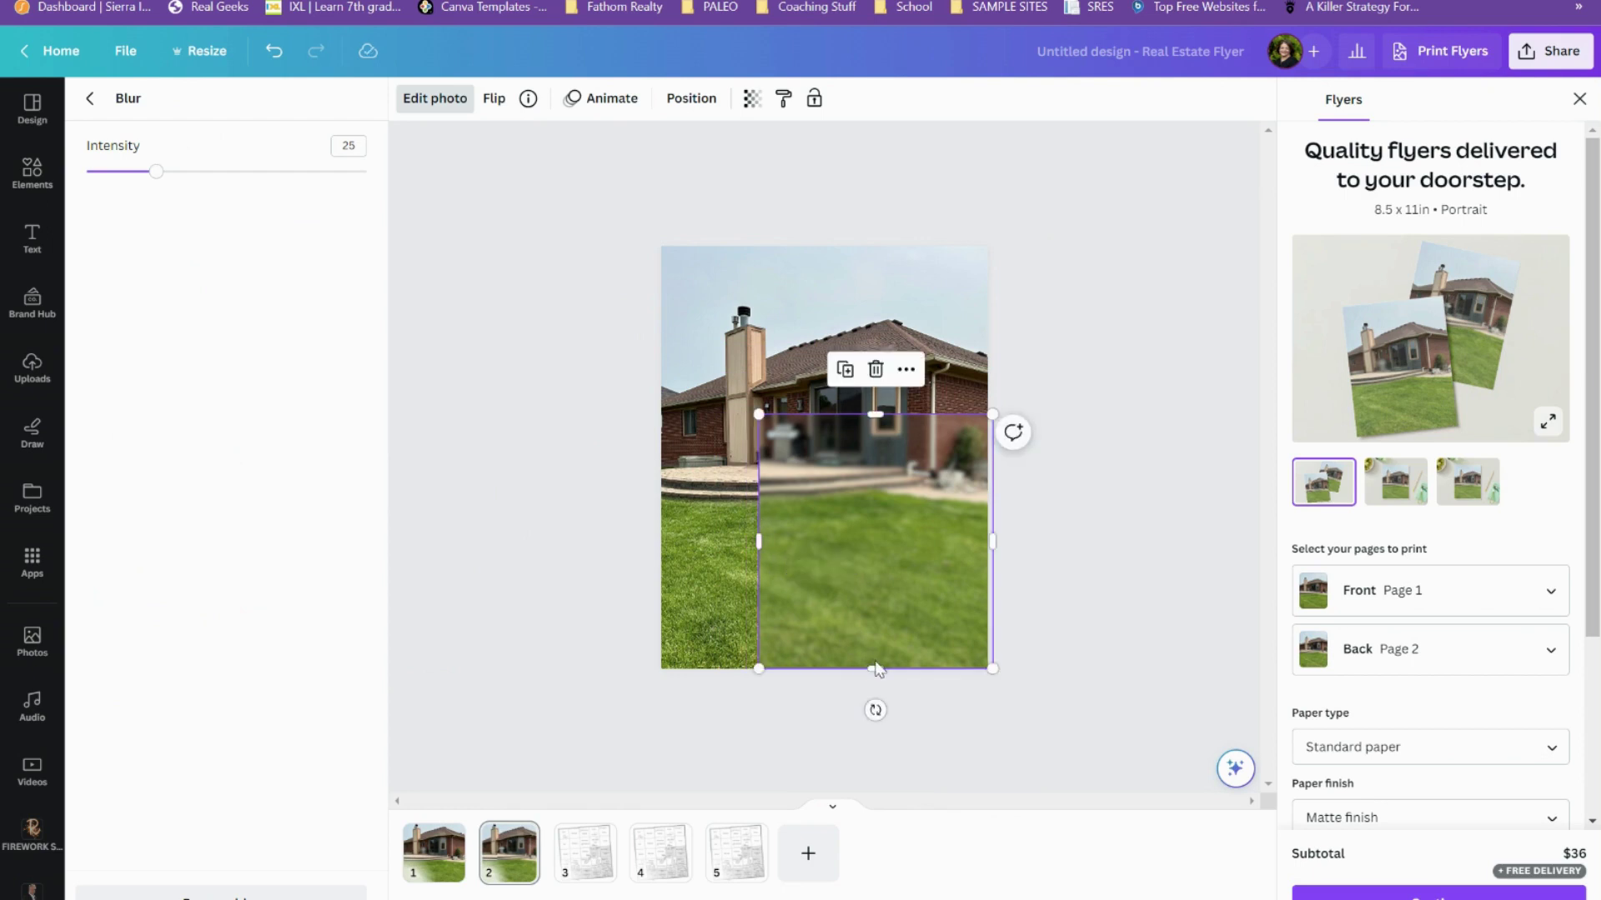
left_click_drag(873, 668, 872, 467)
left_click_drag(992, 440, 804, 444)
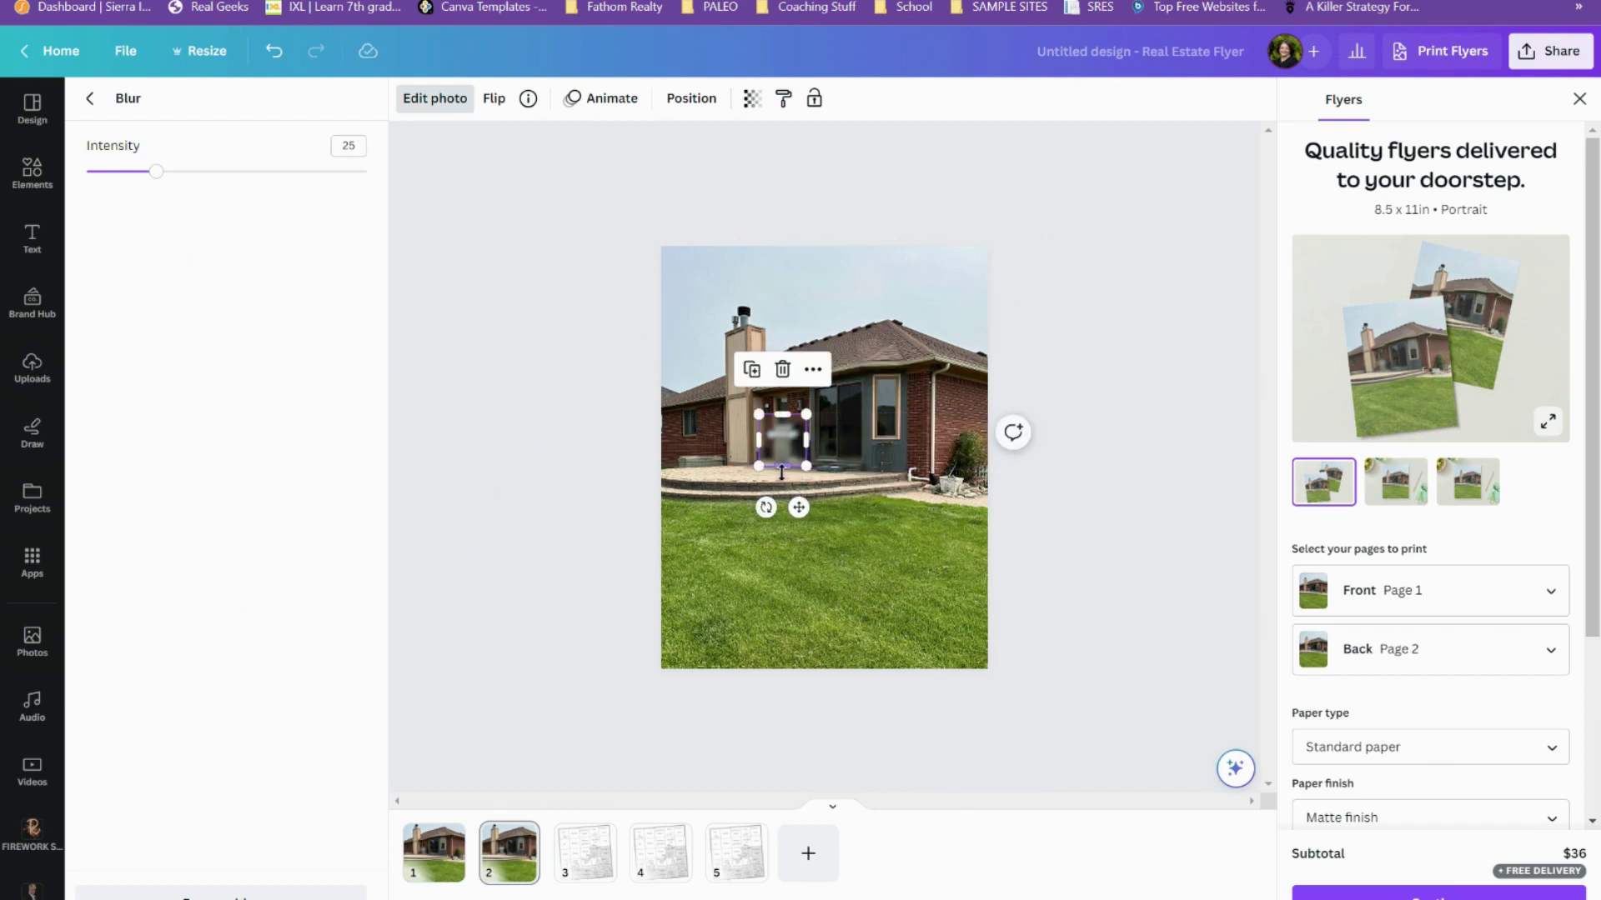
left_click(712, 507)
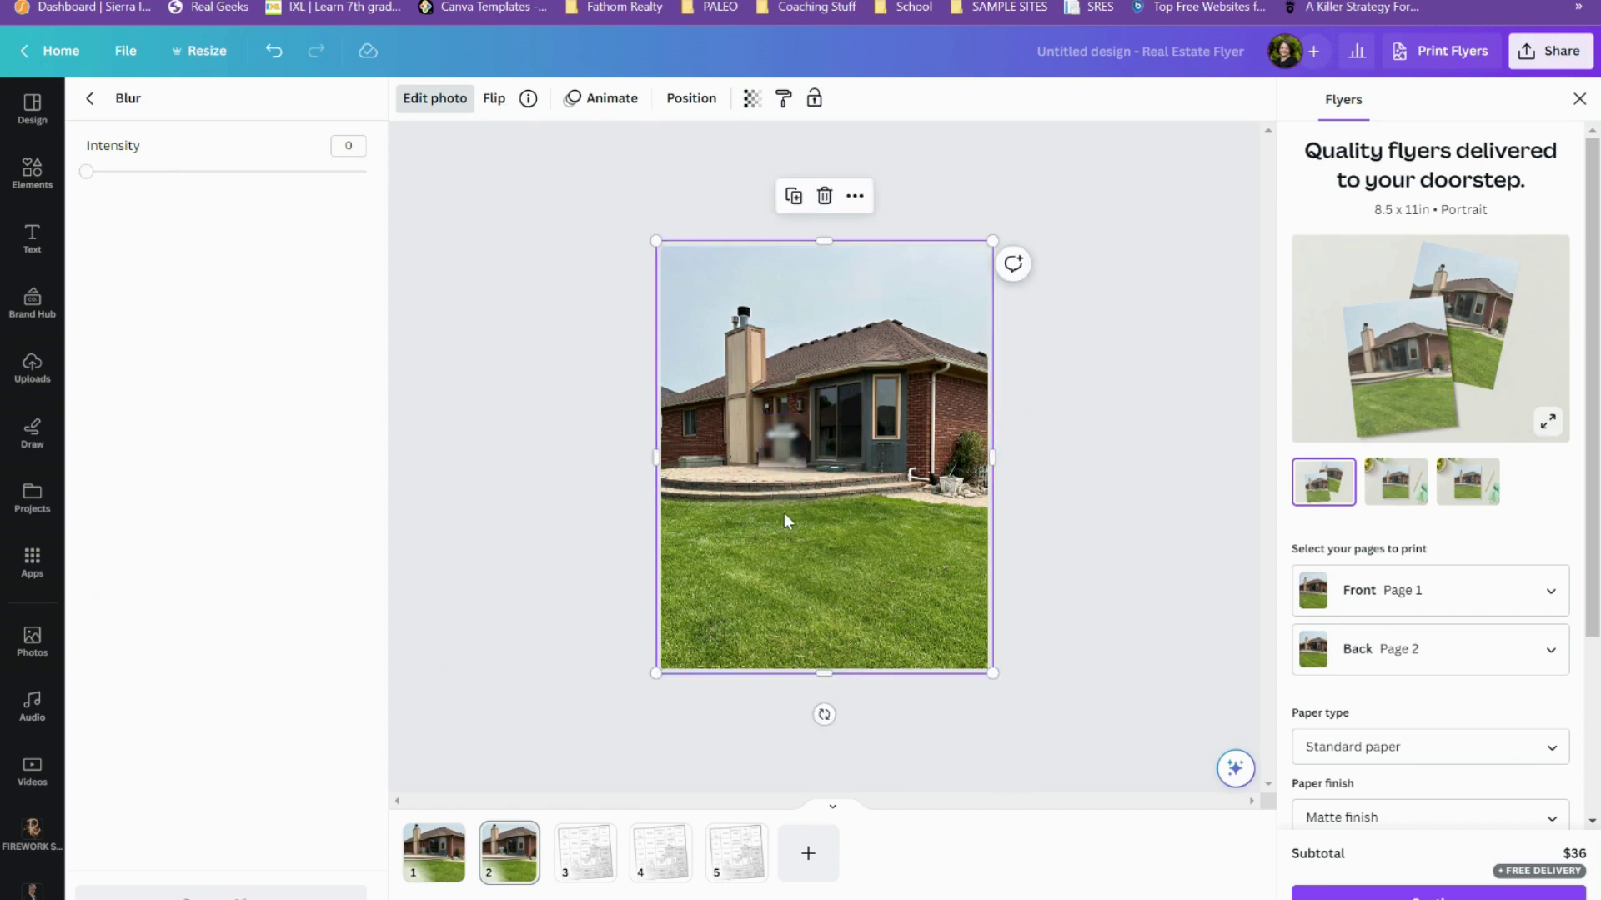
Select the small blurred patch and nudge it squarely over the grill.
left_click(598, 379)
left_click(637, 499)
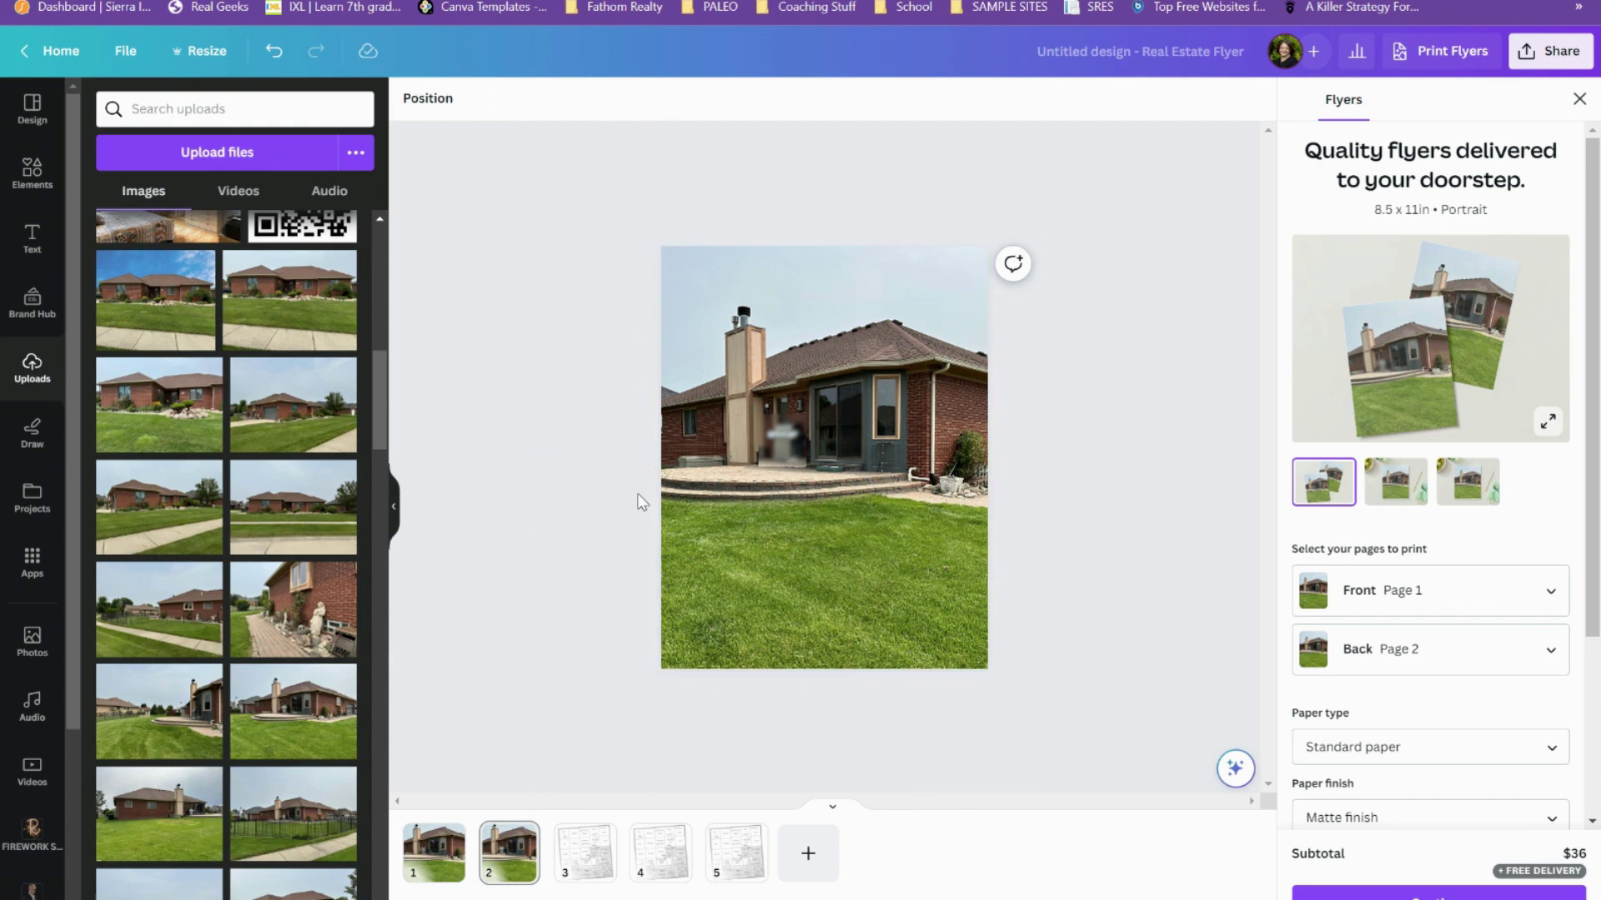
left_click(777, 428)
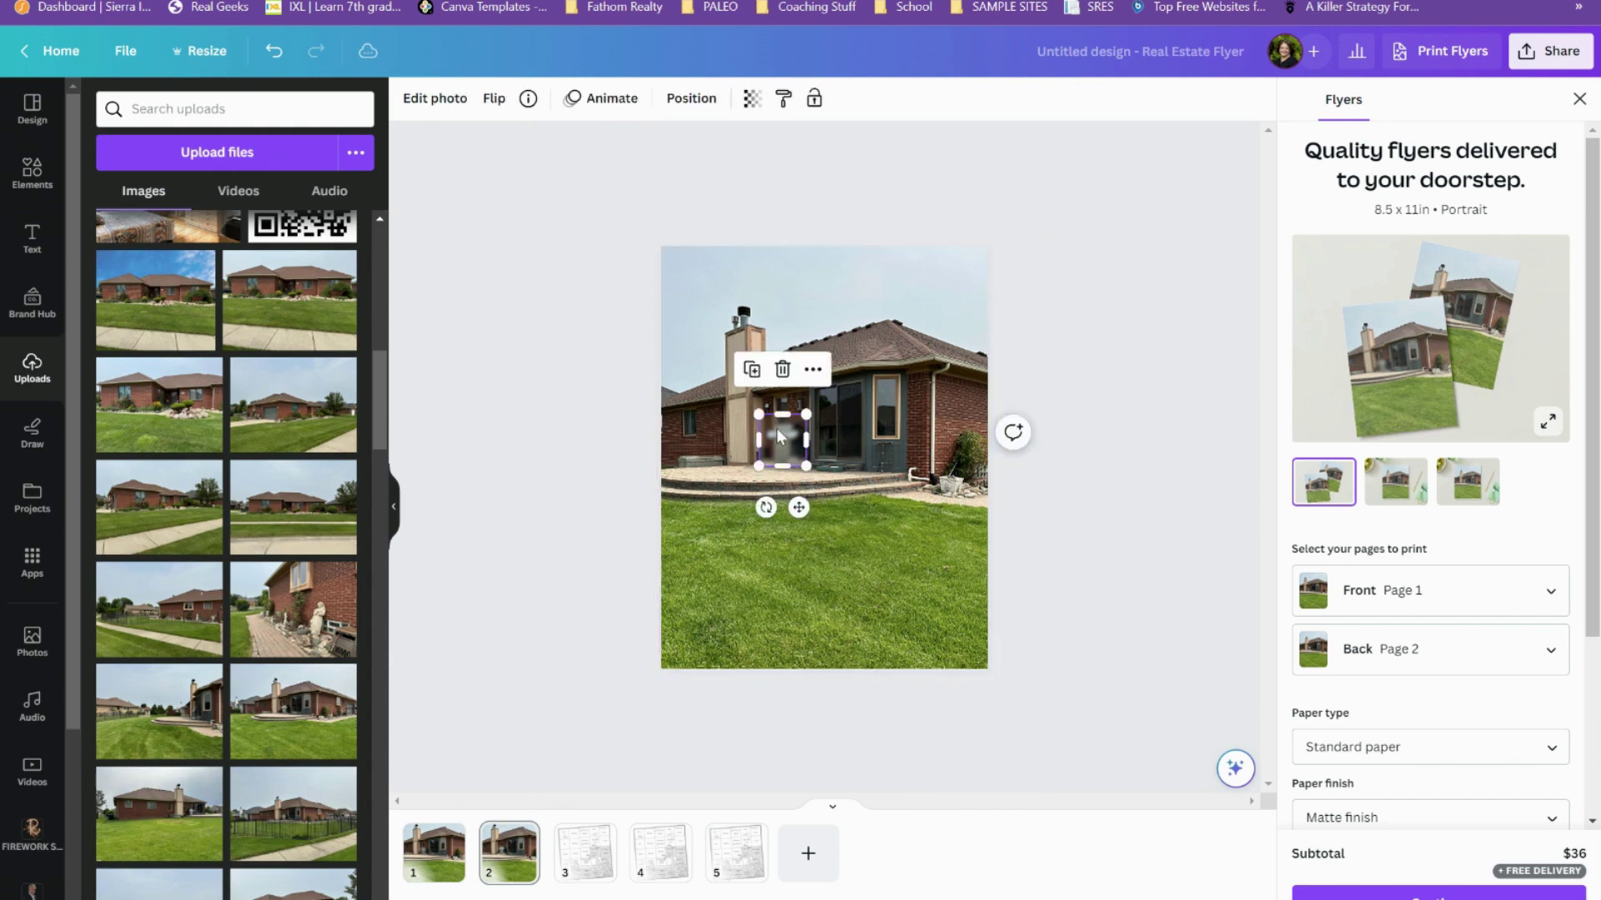
mouse_move(777, 428)
left_mouse_down()
mouse_move(828, 431)
mouse_move(778, 434)
left_mouse_up()
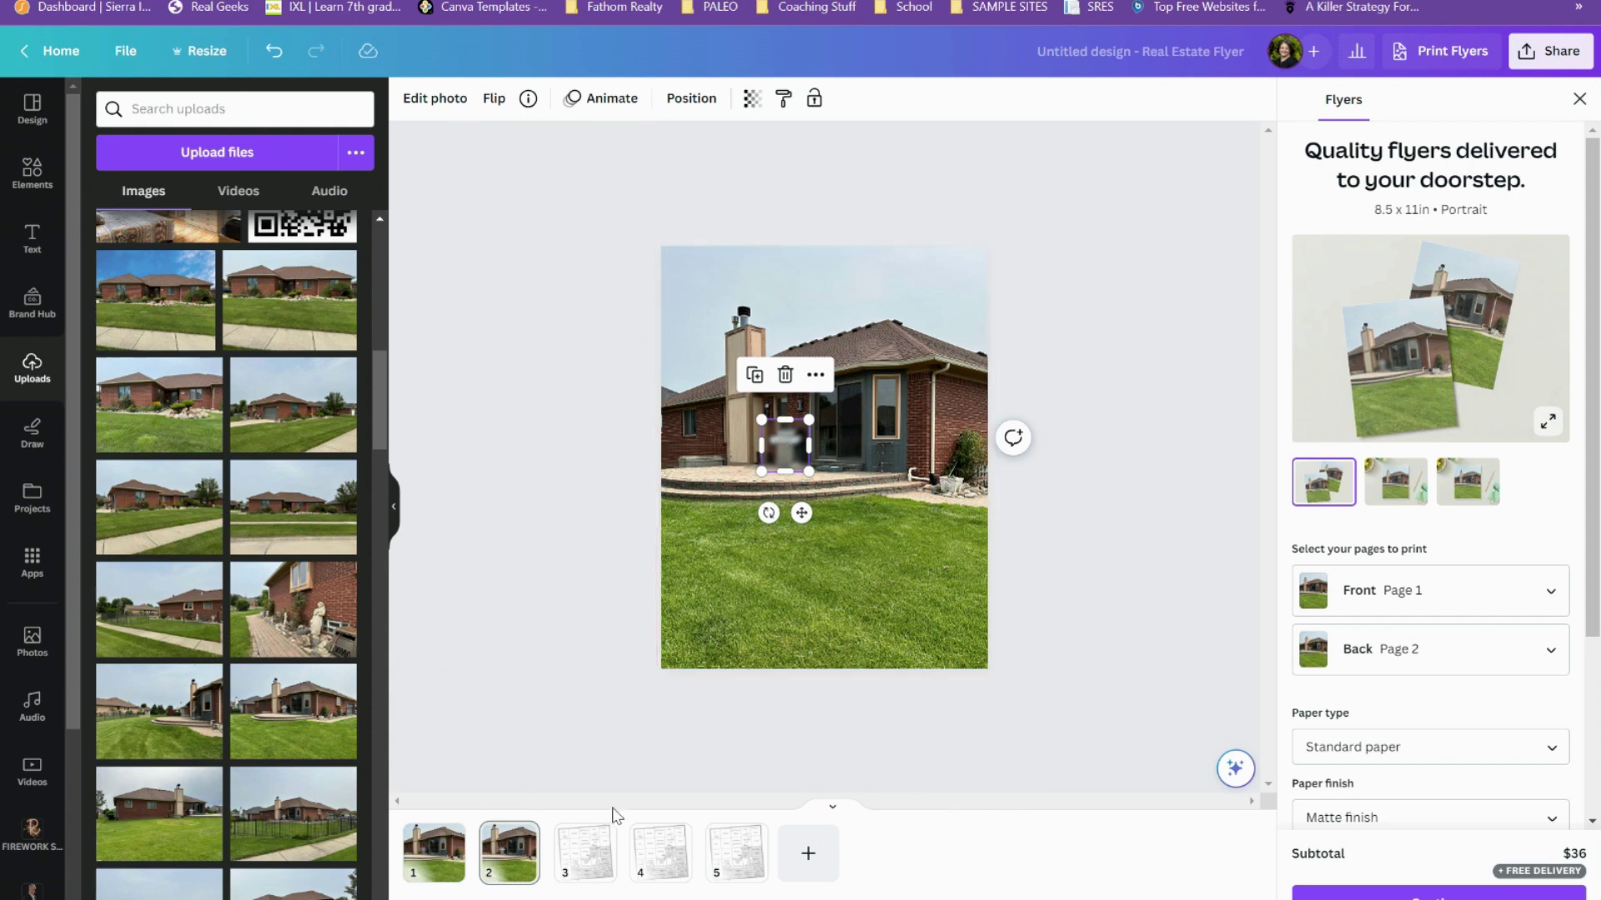
Go to page 3, zoom in, select the county map image and check its photo editing options.
left_click(587, 874)
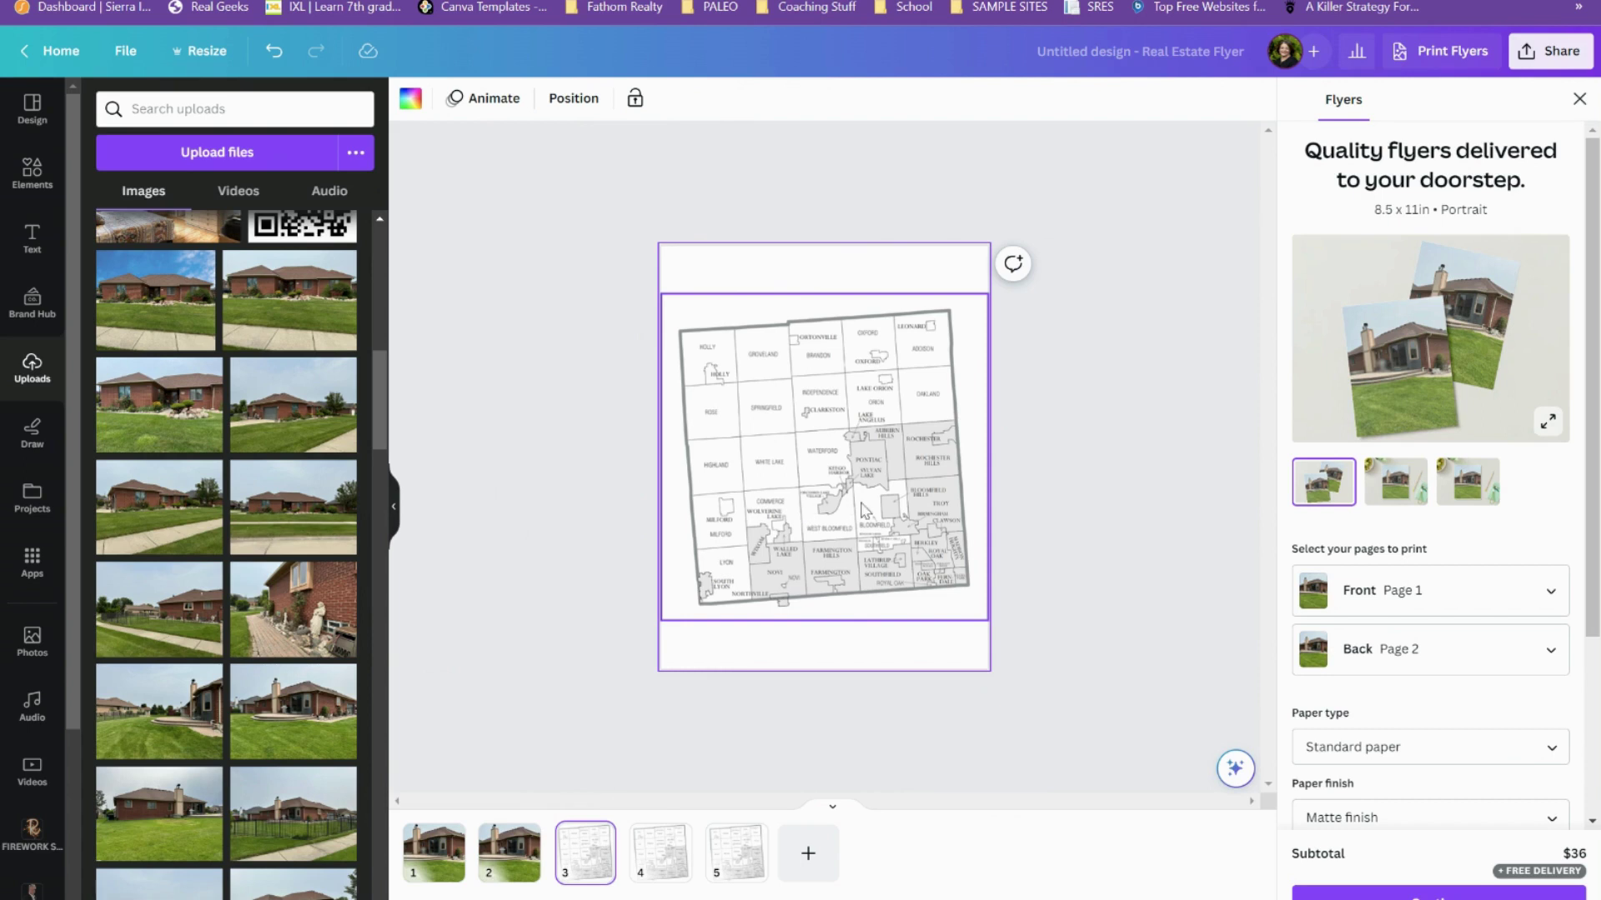
scroll(863, 509, "up", 5)
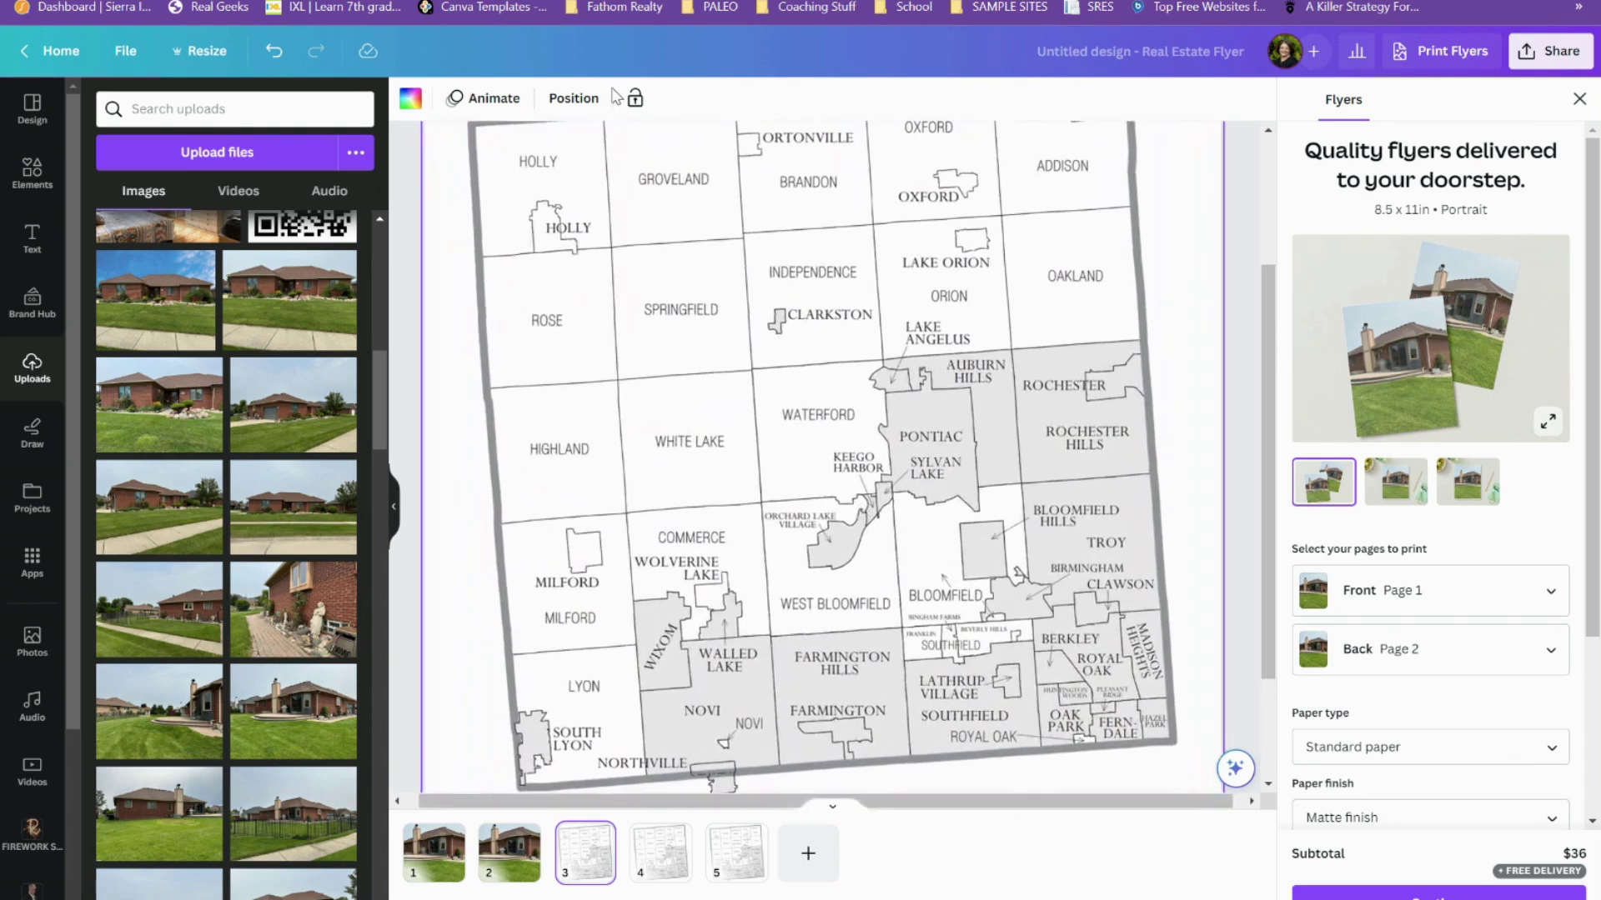
left_click(497, 257)
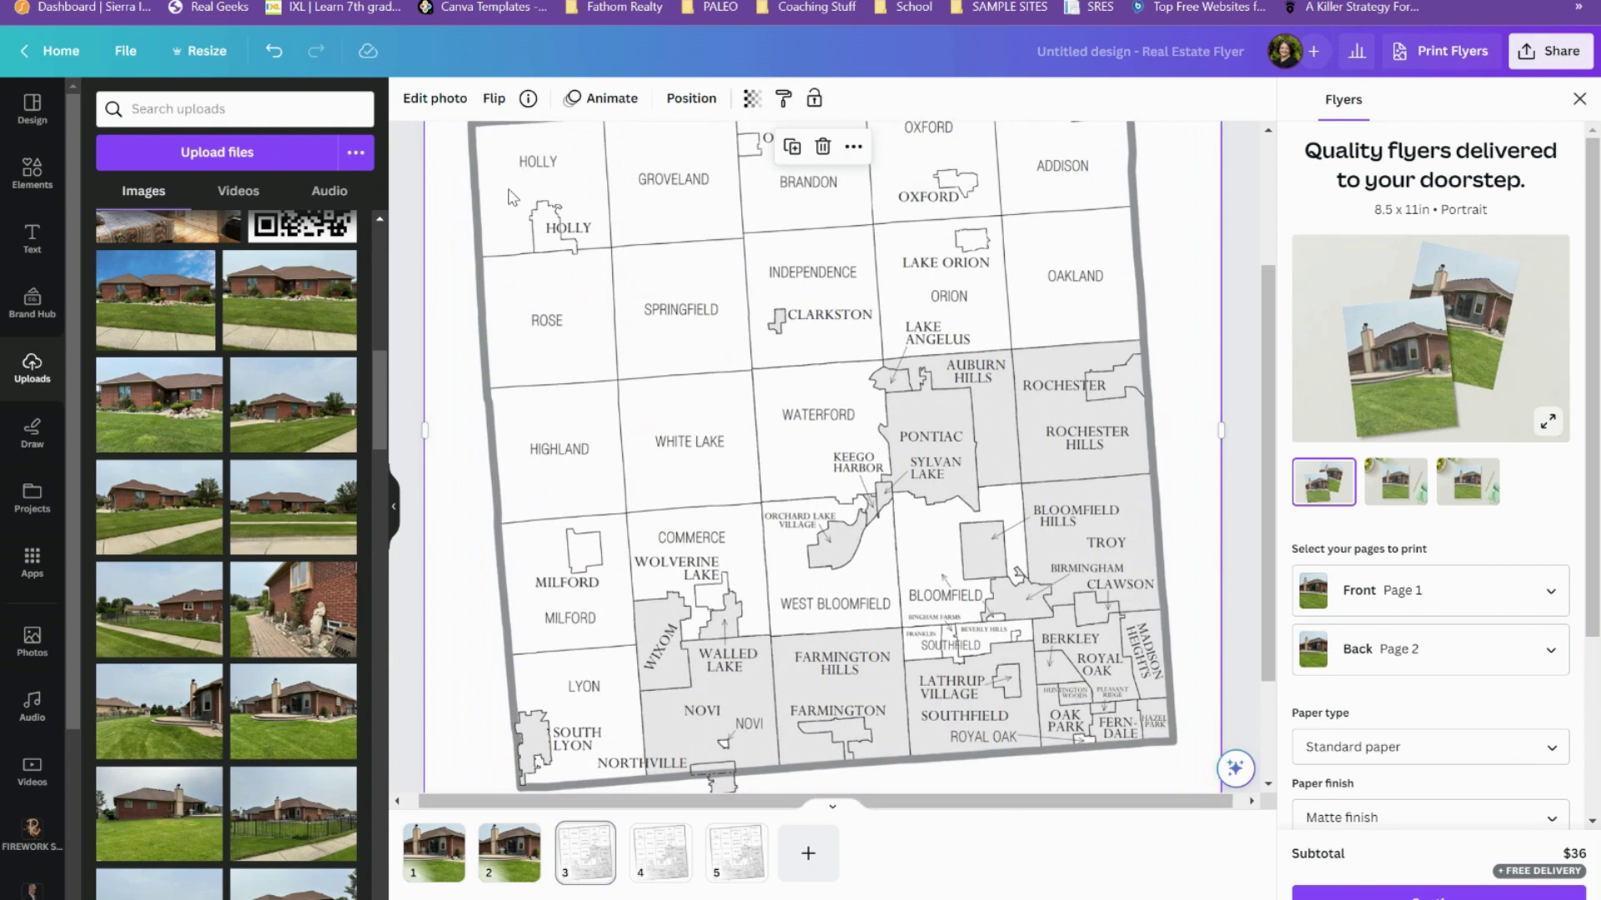
left_click(431, 104)
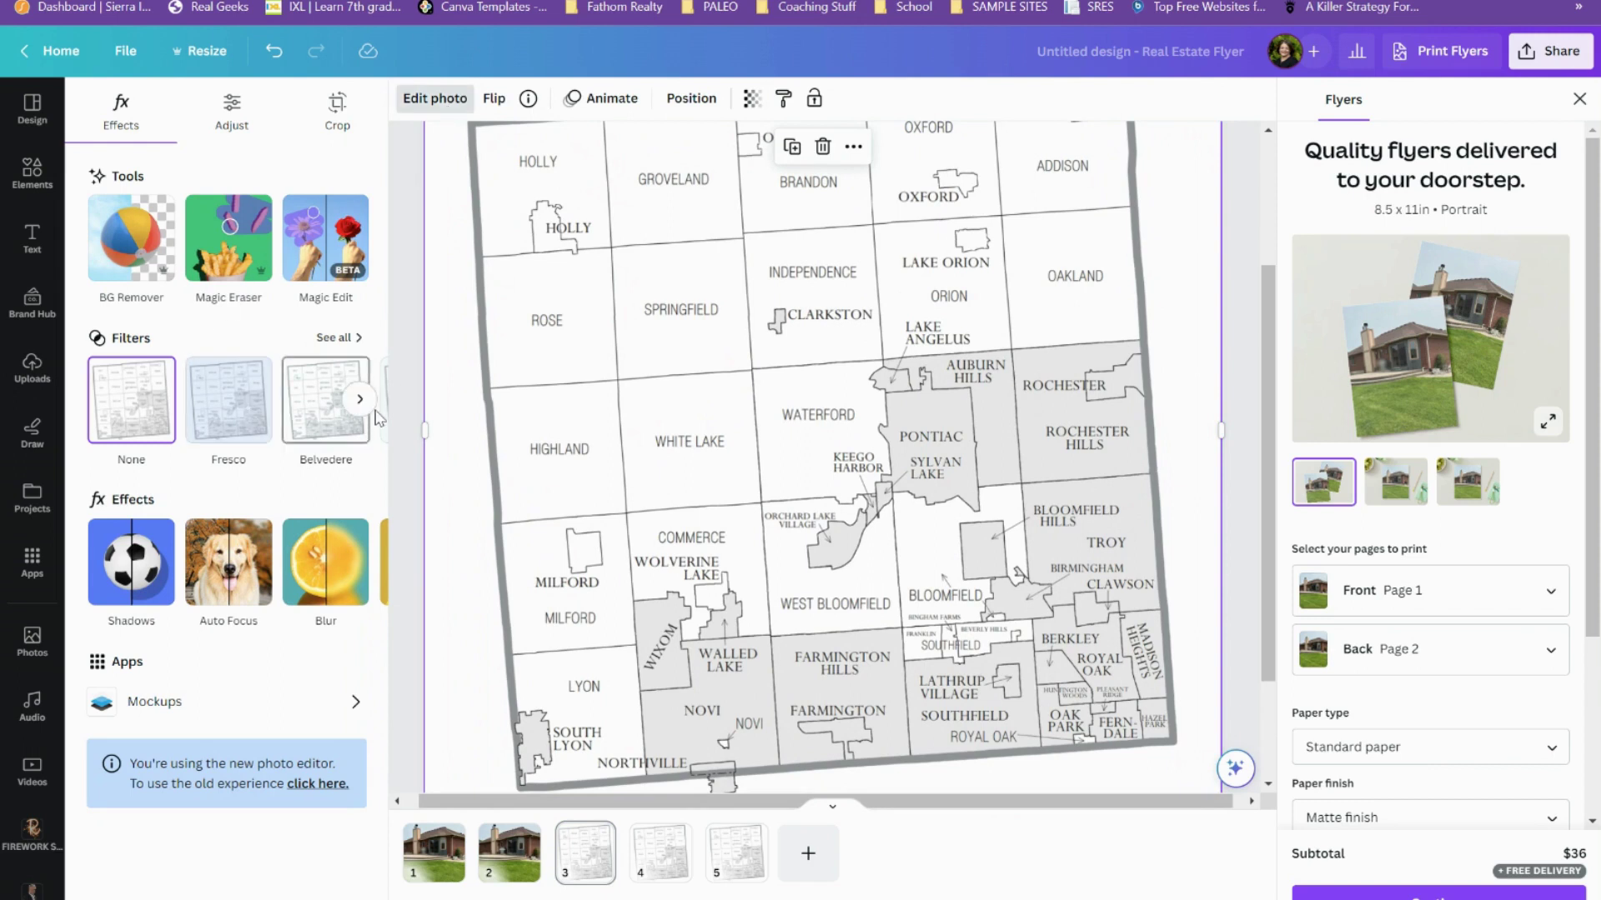
left_click(534, 379)
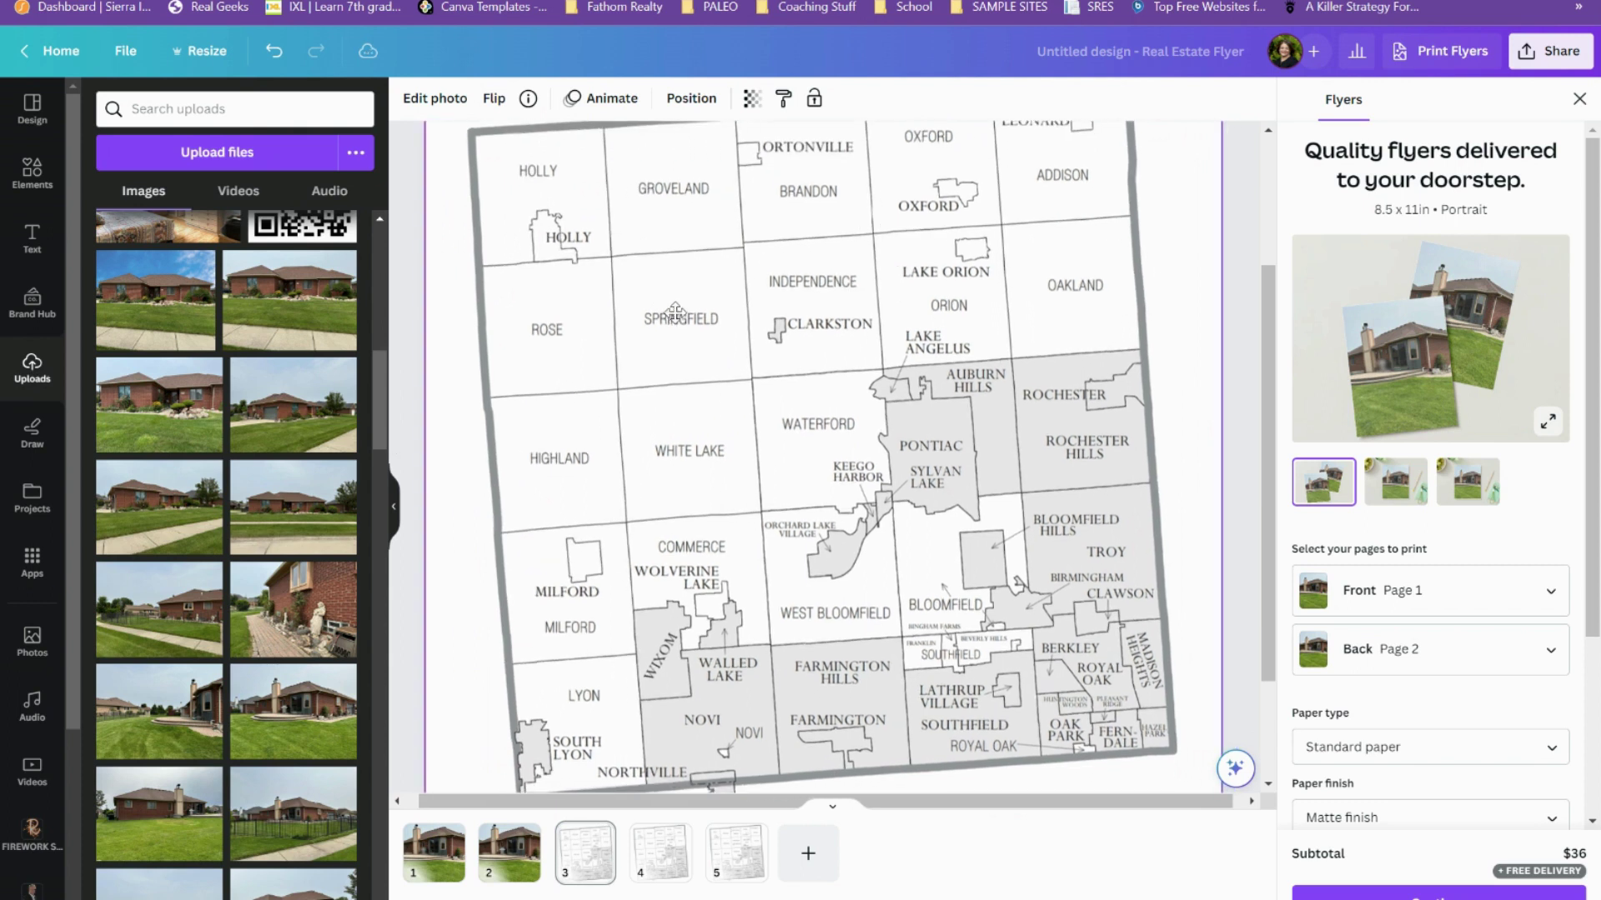
Crop the map copy on all four sides down to the Independence/Clarkston township square.
left_click_drag(676, 312, 678, 319)
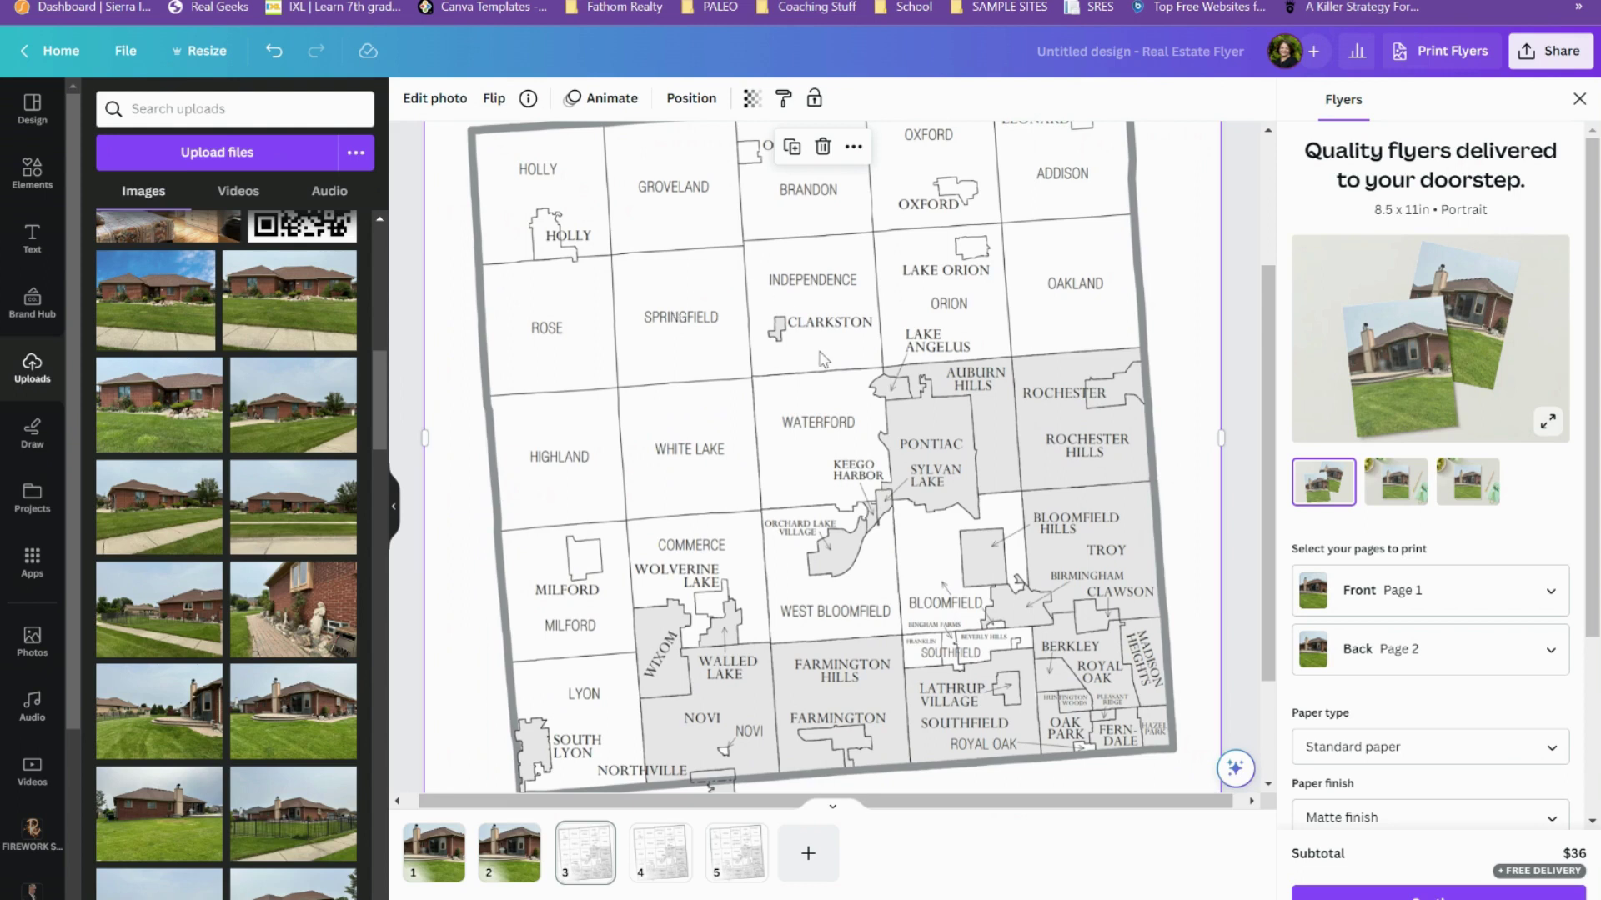
scroll(822, 358, "down", 5)
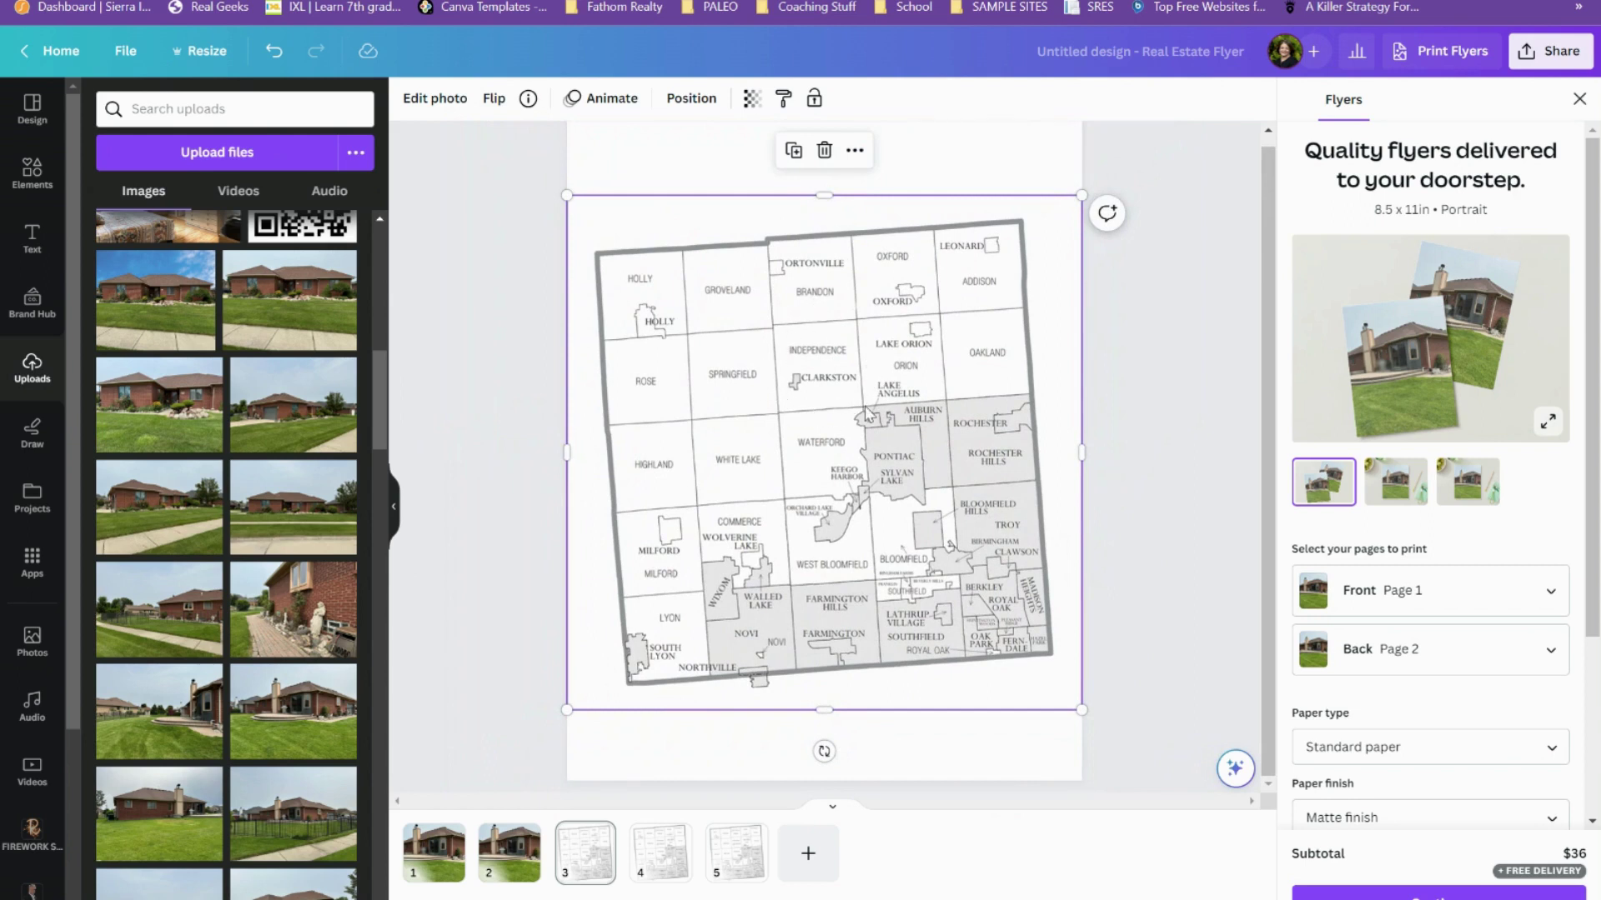
left_click_drag(824, 709, 824, 421)
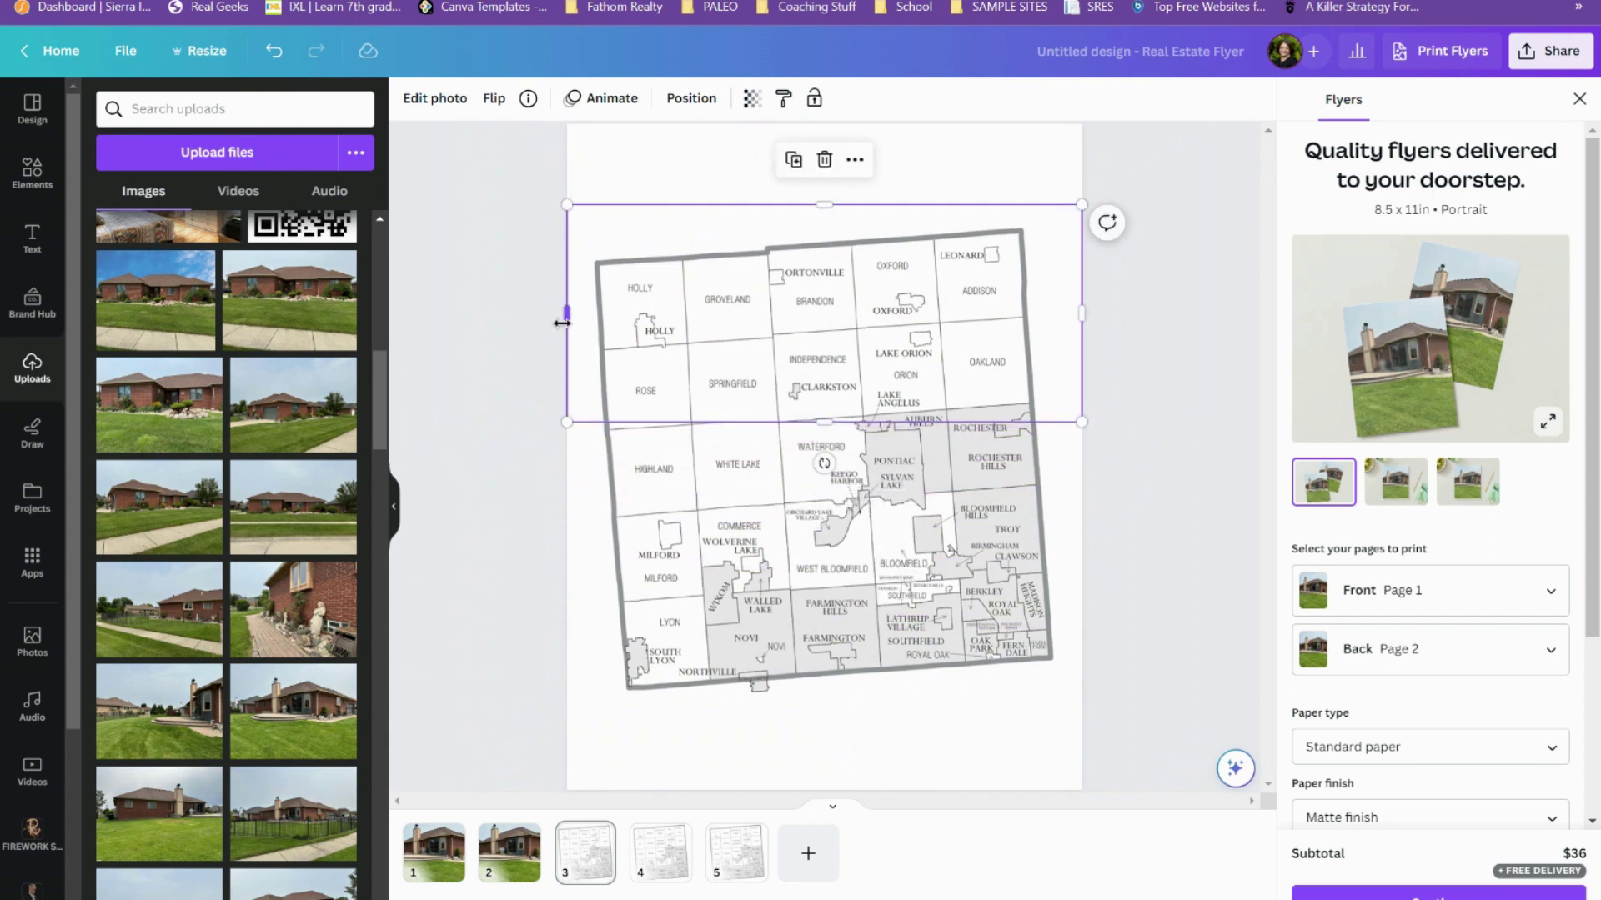
left_click_drag(567, 313, 765, 389)
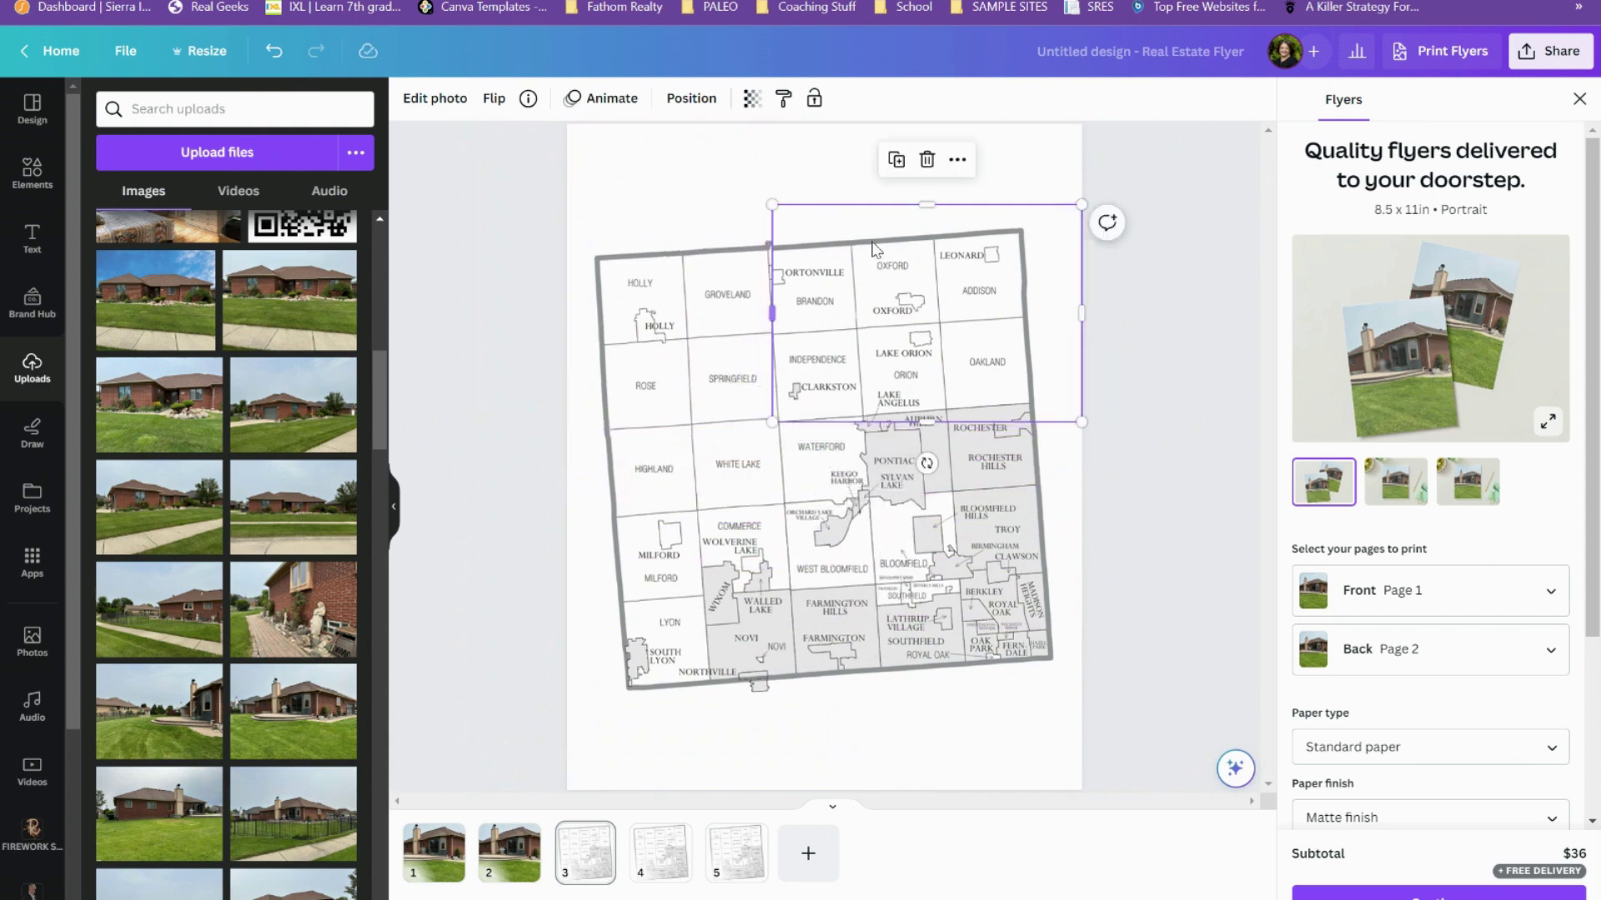
left_click_drag(923, 206, 872, 327)
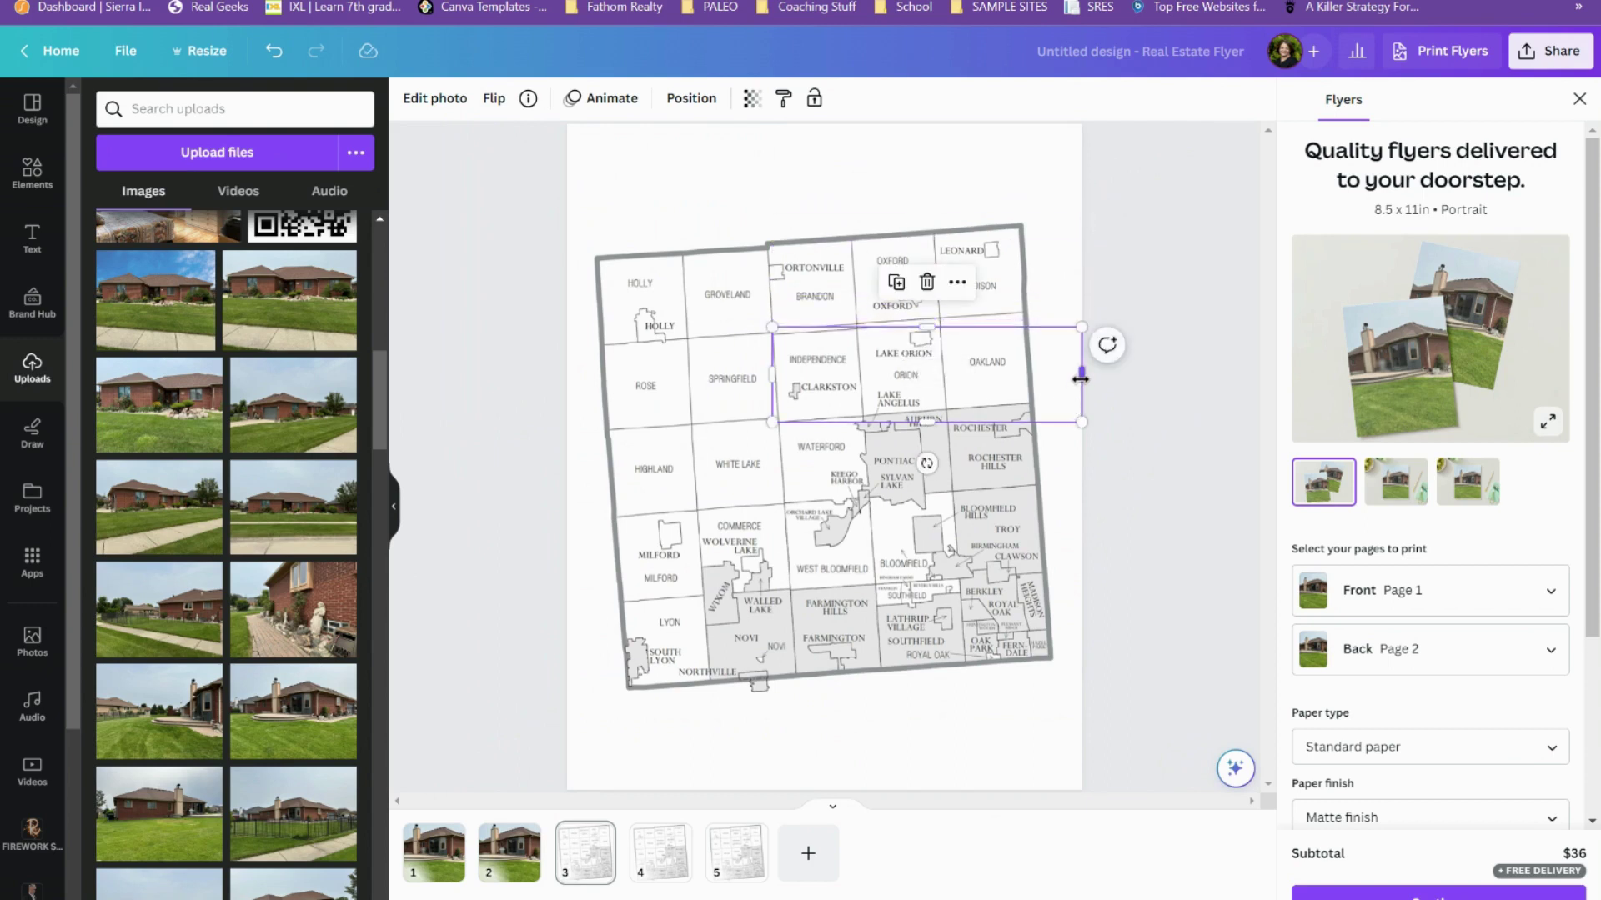
left_click_drag(1079, 379, 863, 380)
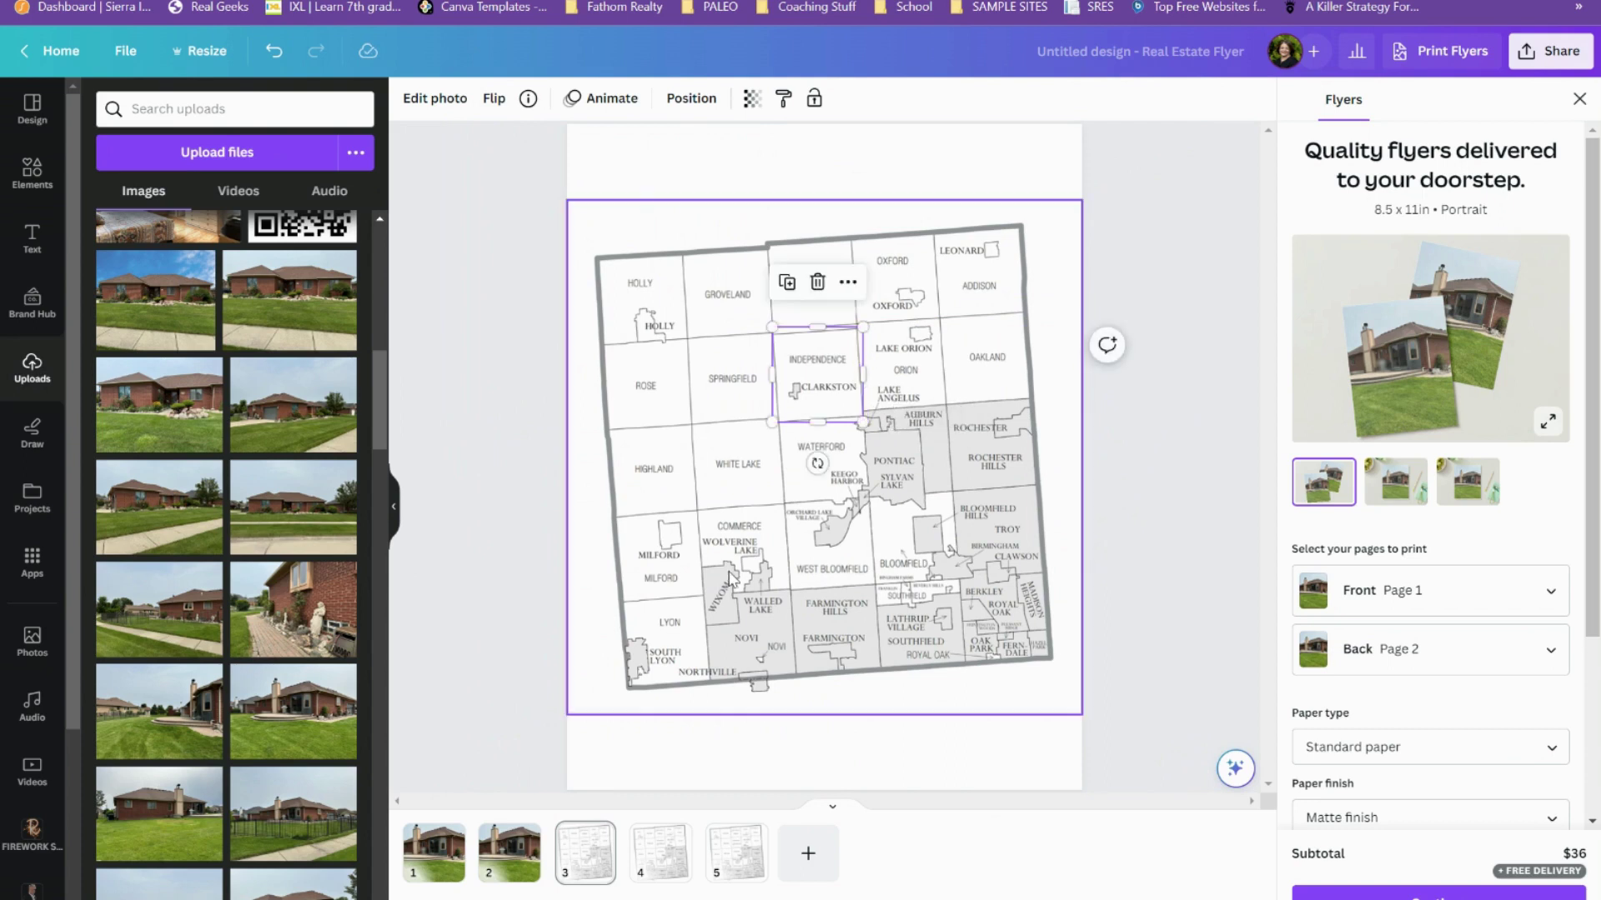
Nudge the cropped Independence/Clarkston piece until it lines up exactly over the full map.
left_click(666, 406)
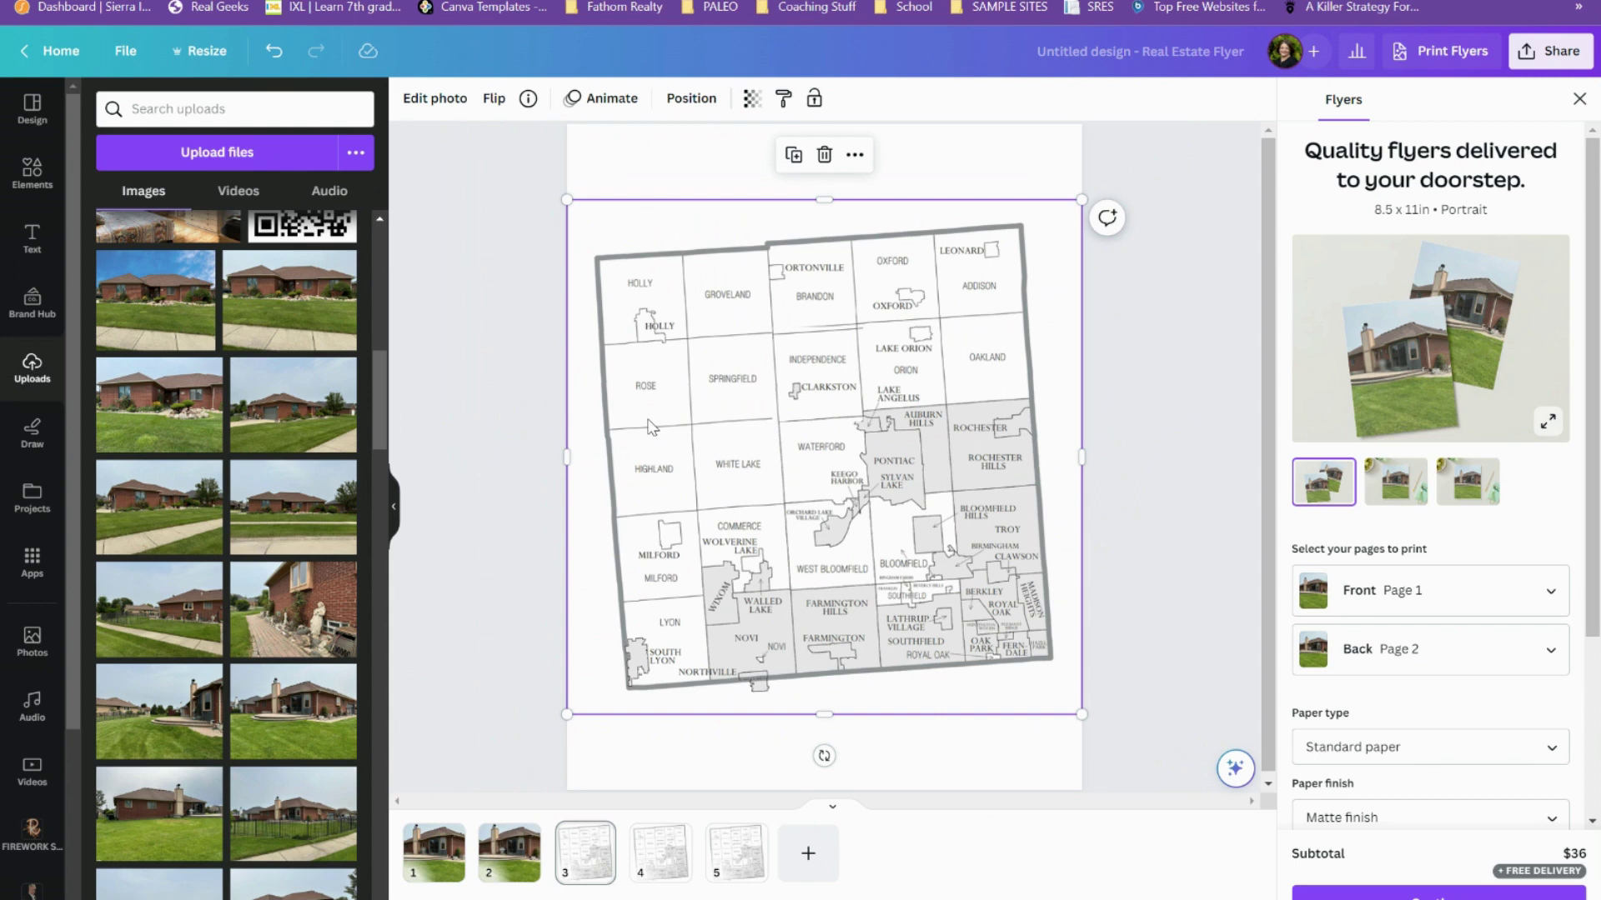
left_click(826, 392)
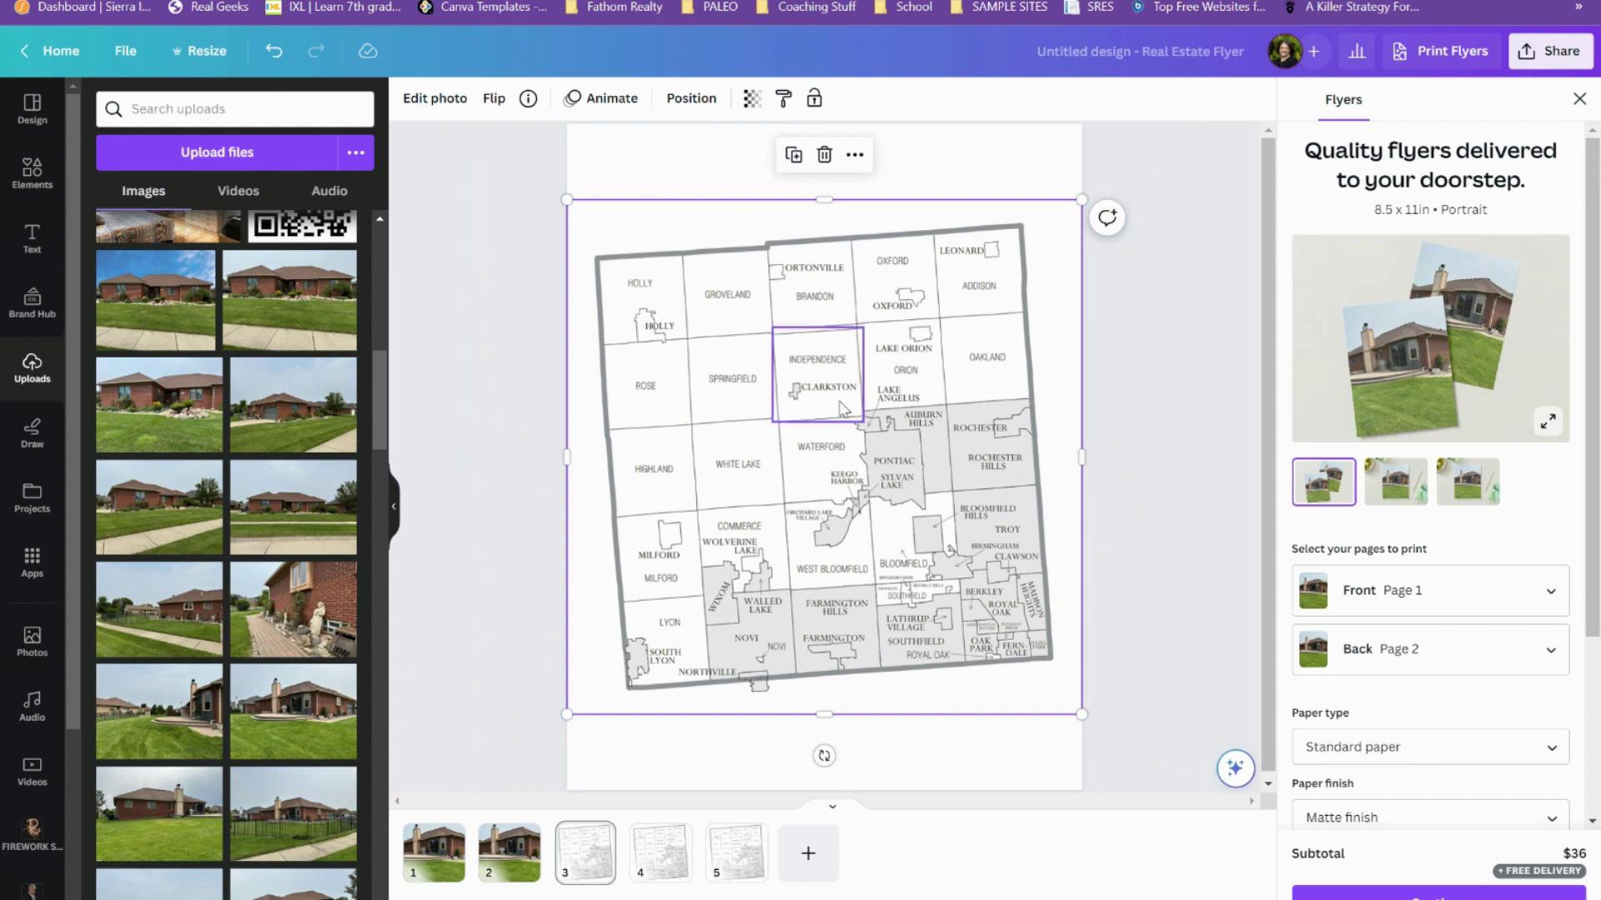
left_click_drag(827, 392, 825, 382)
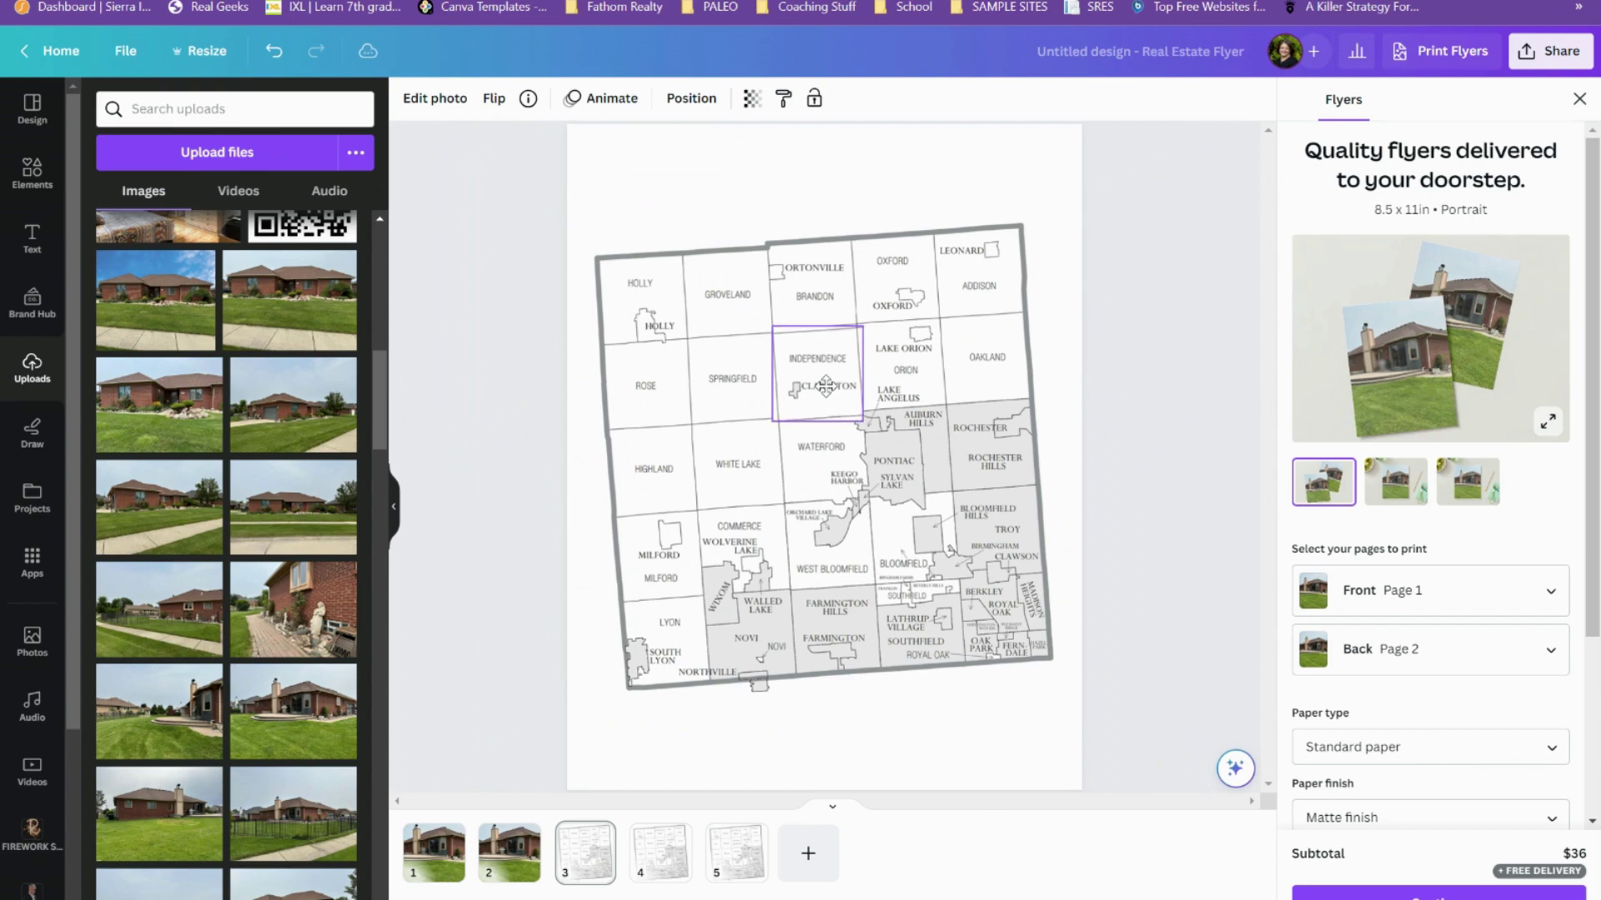
left_click_drag(825, 381, 825, 384)
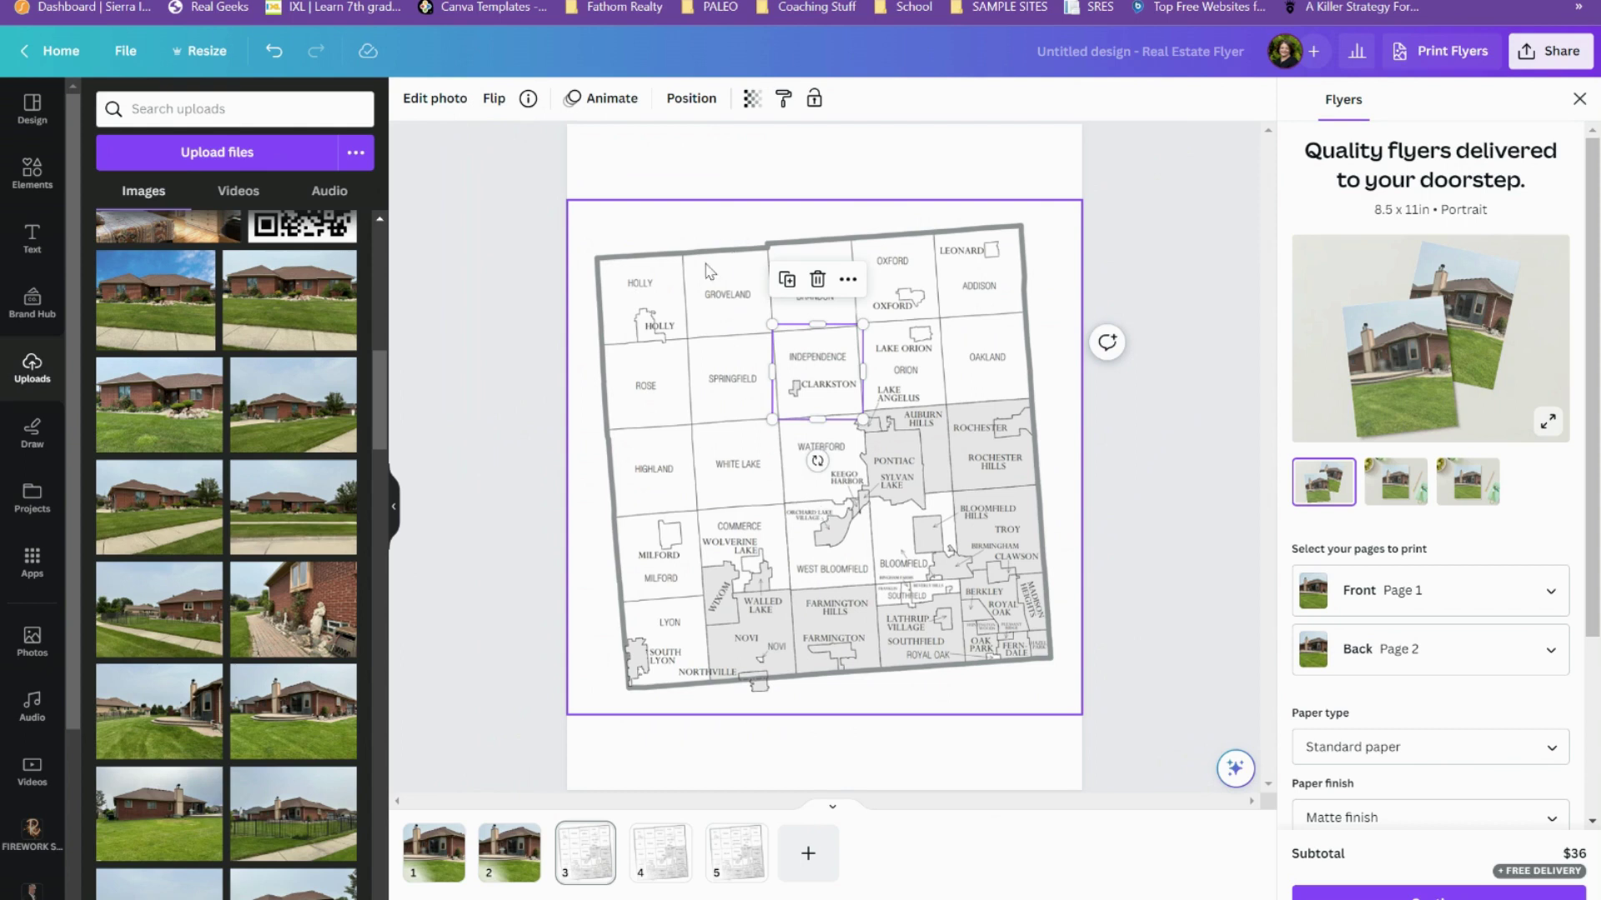
Apply Blur to the full county map underneath, raising the intensity to 30.
left_click(636, 346)
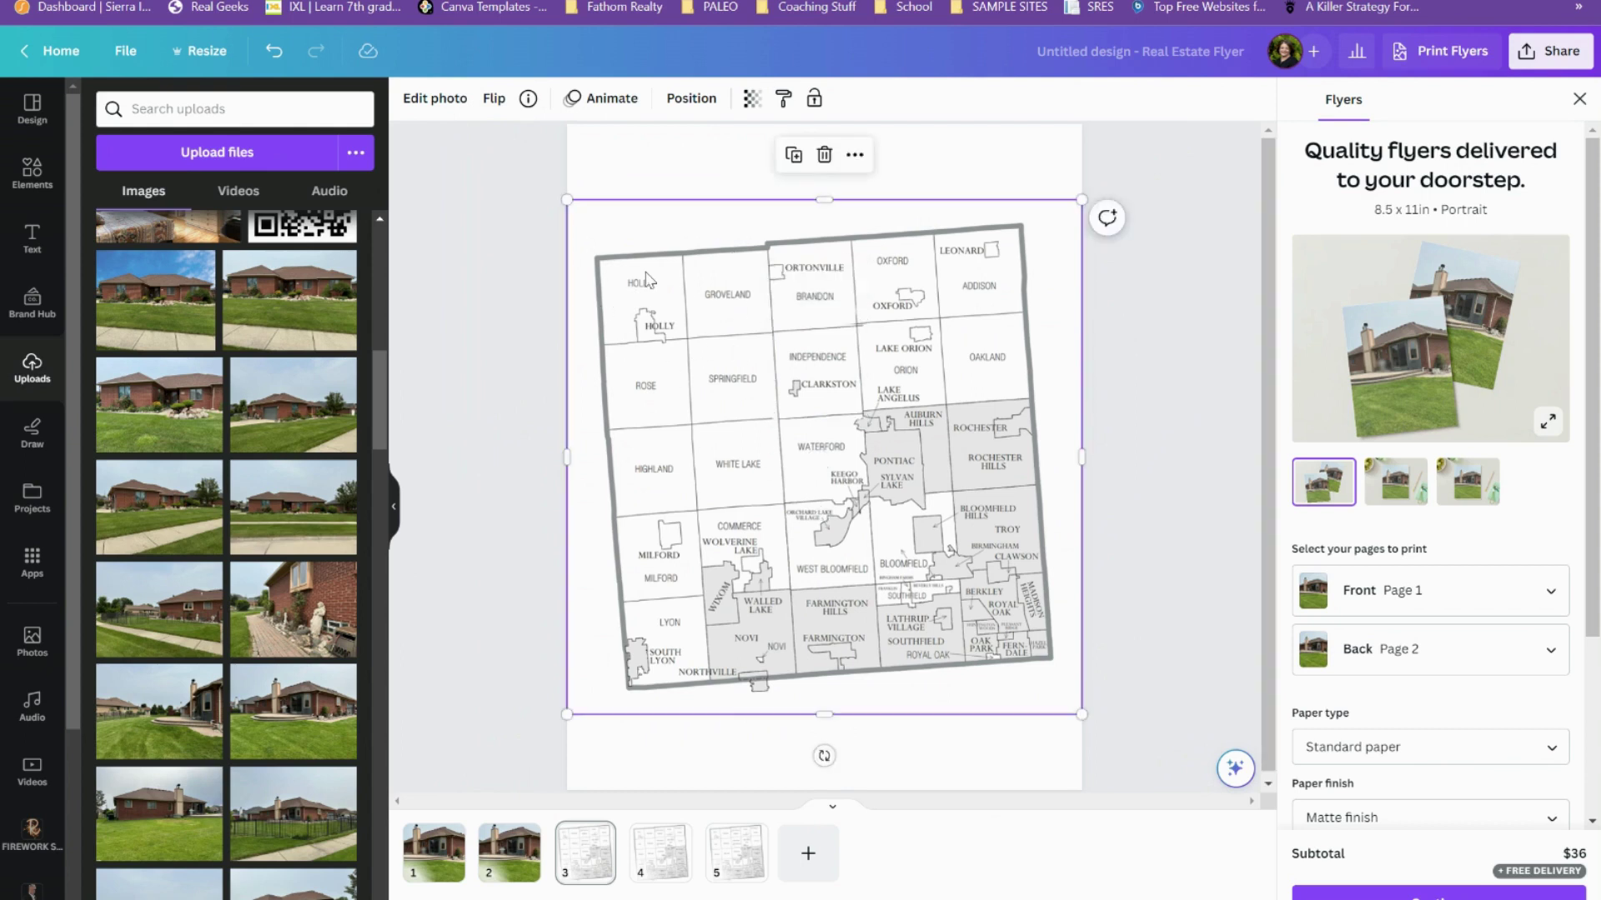
left_click(457, 101)
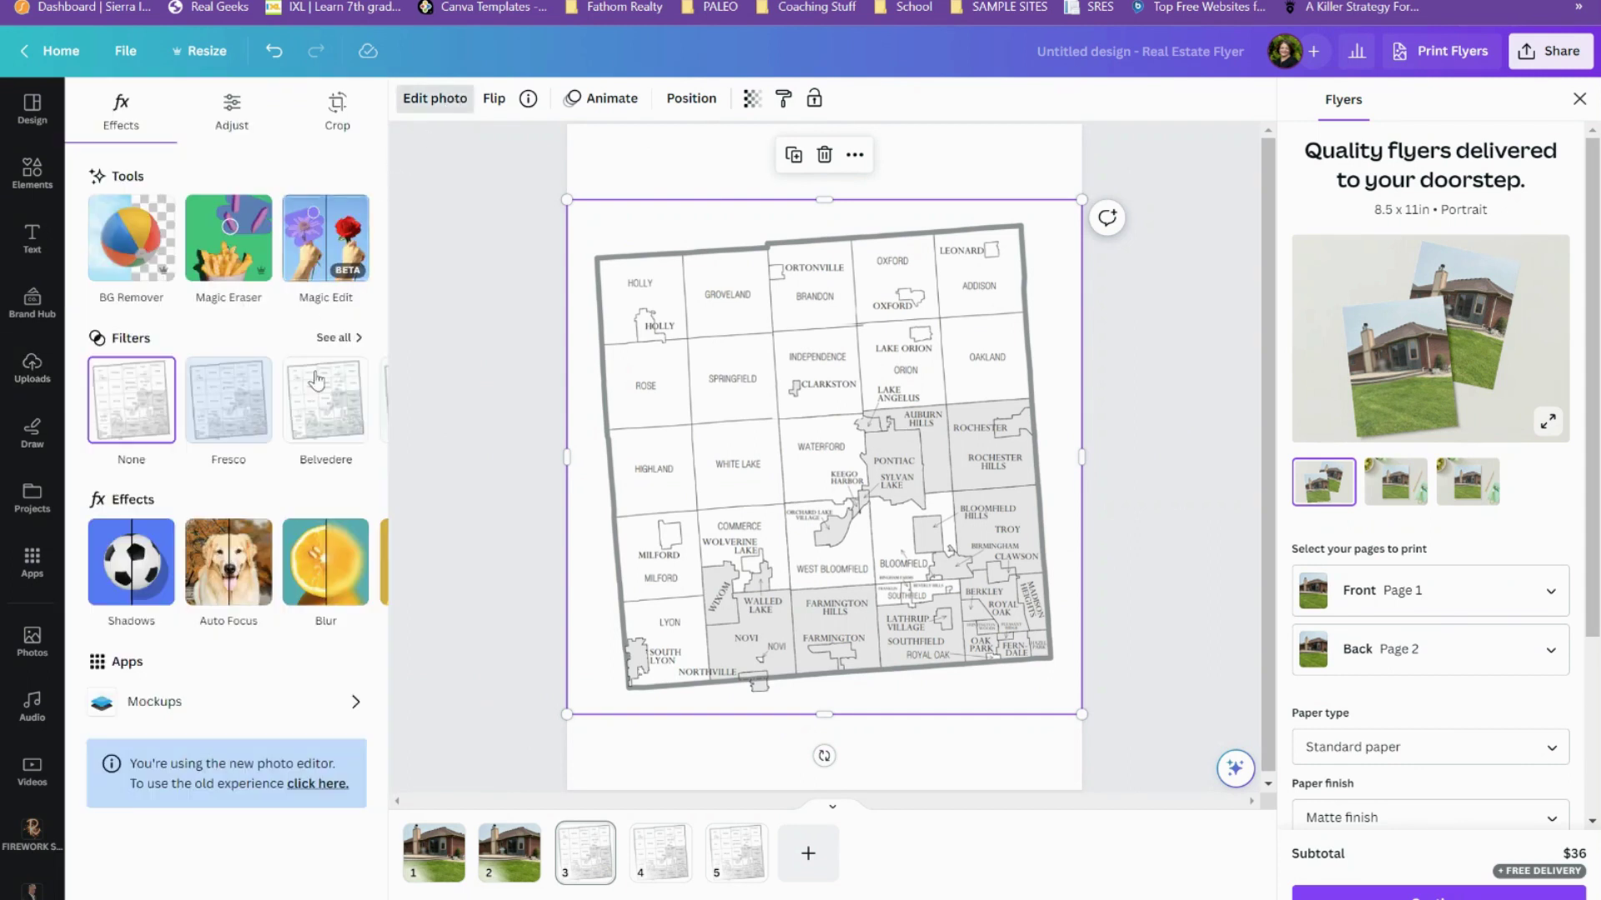
left_click(320, 567)
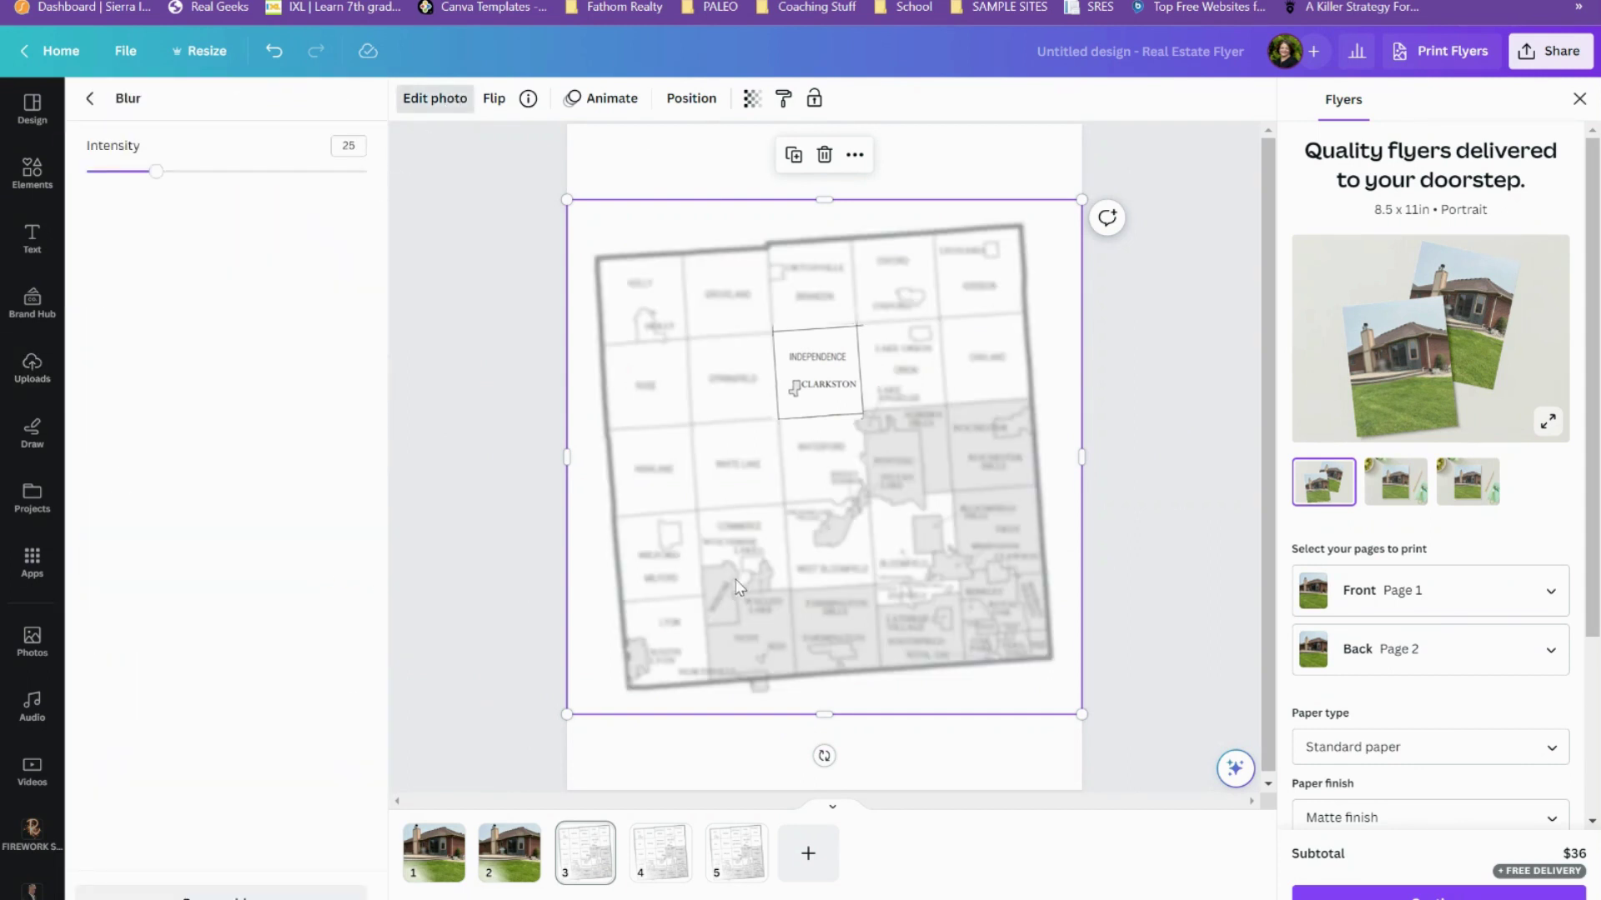
left_click_drag(158, 173, 195, 172)
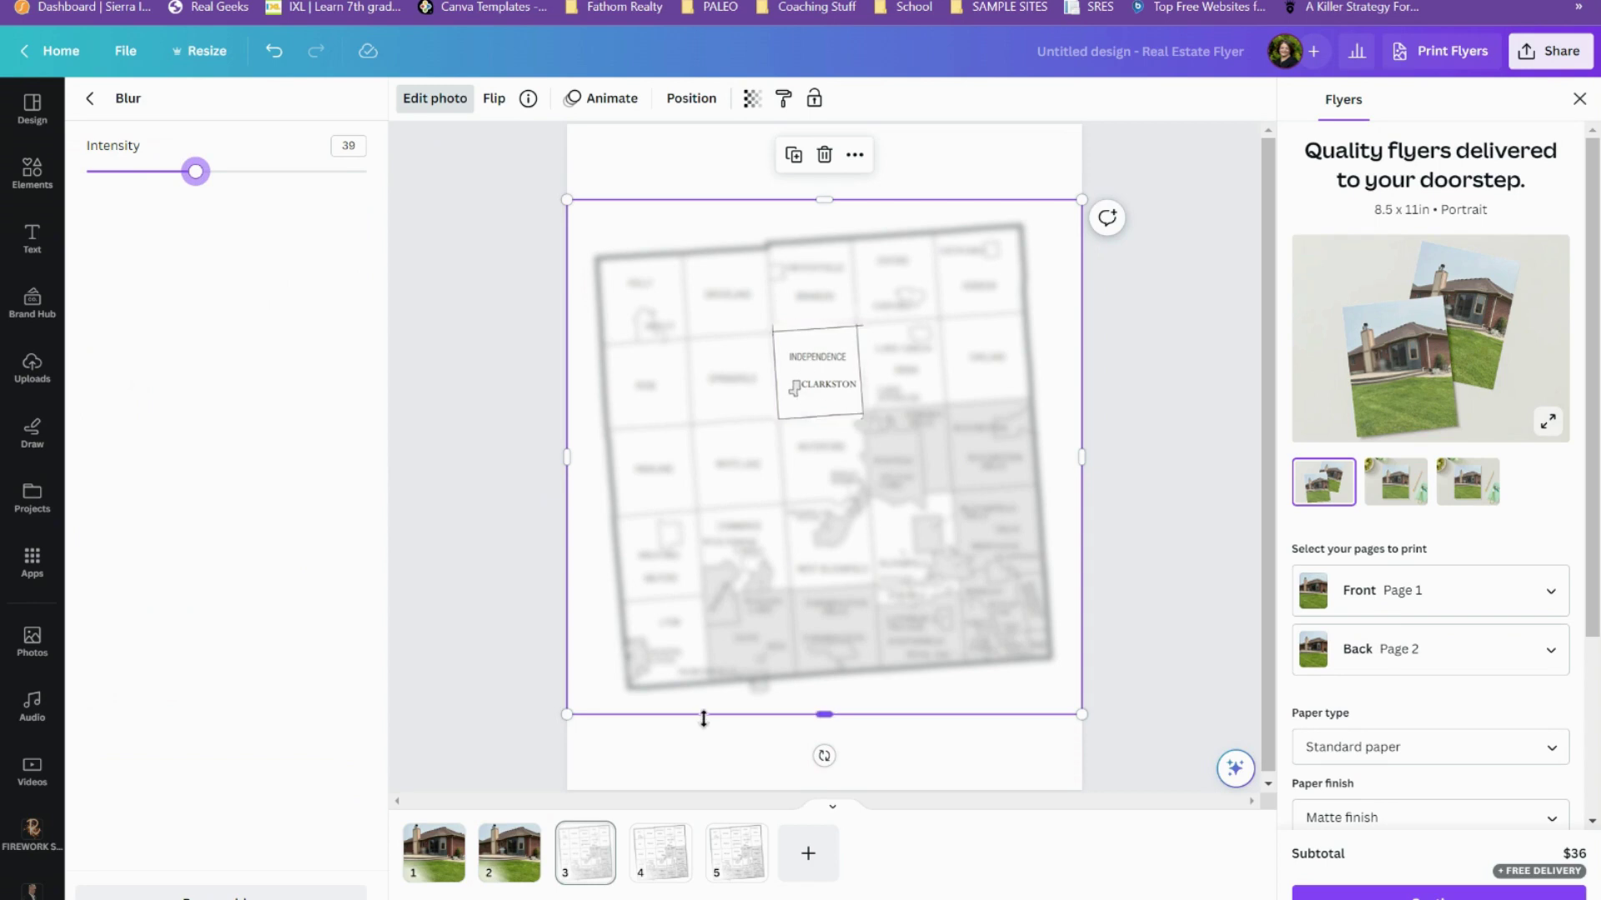
key("Escape")
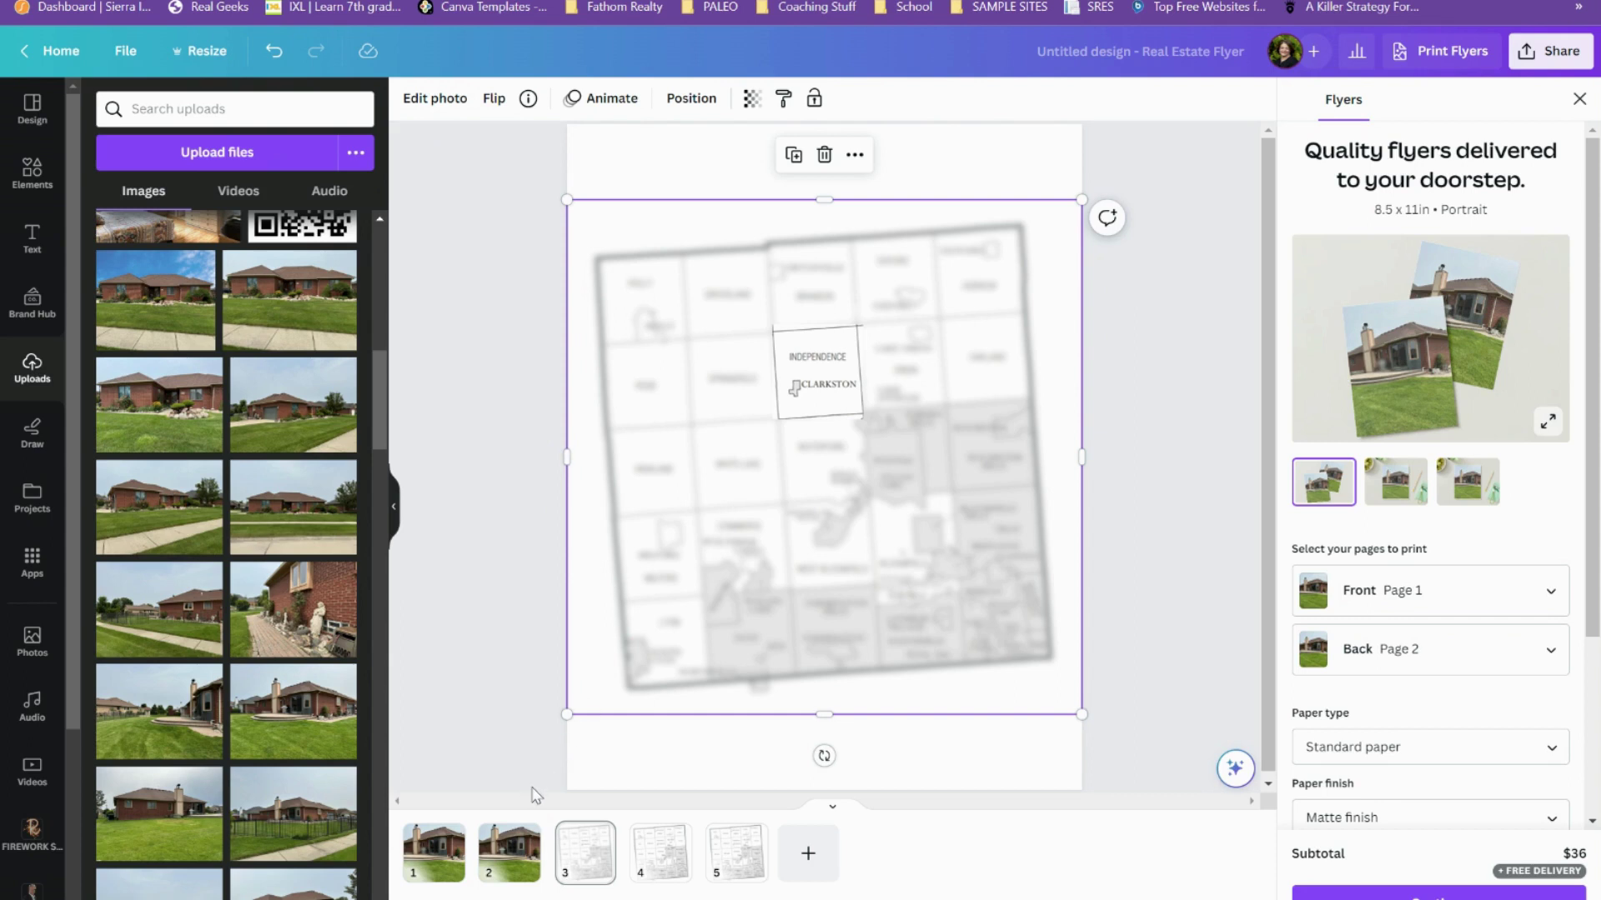
Switch to page 4 and bring up photo editing for its county map.
left_click(682, 868)
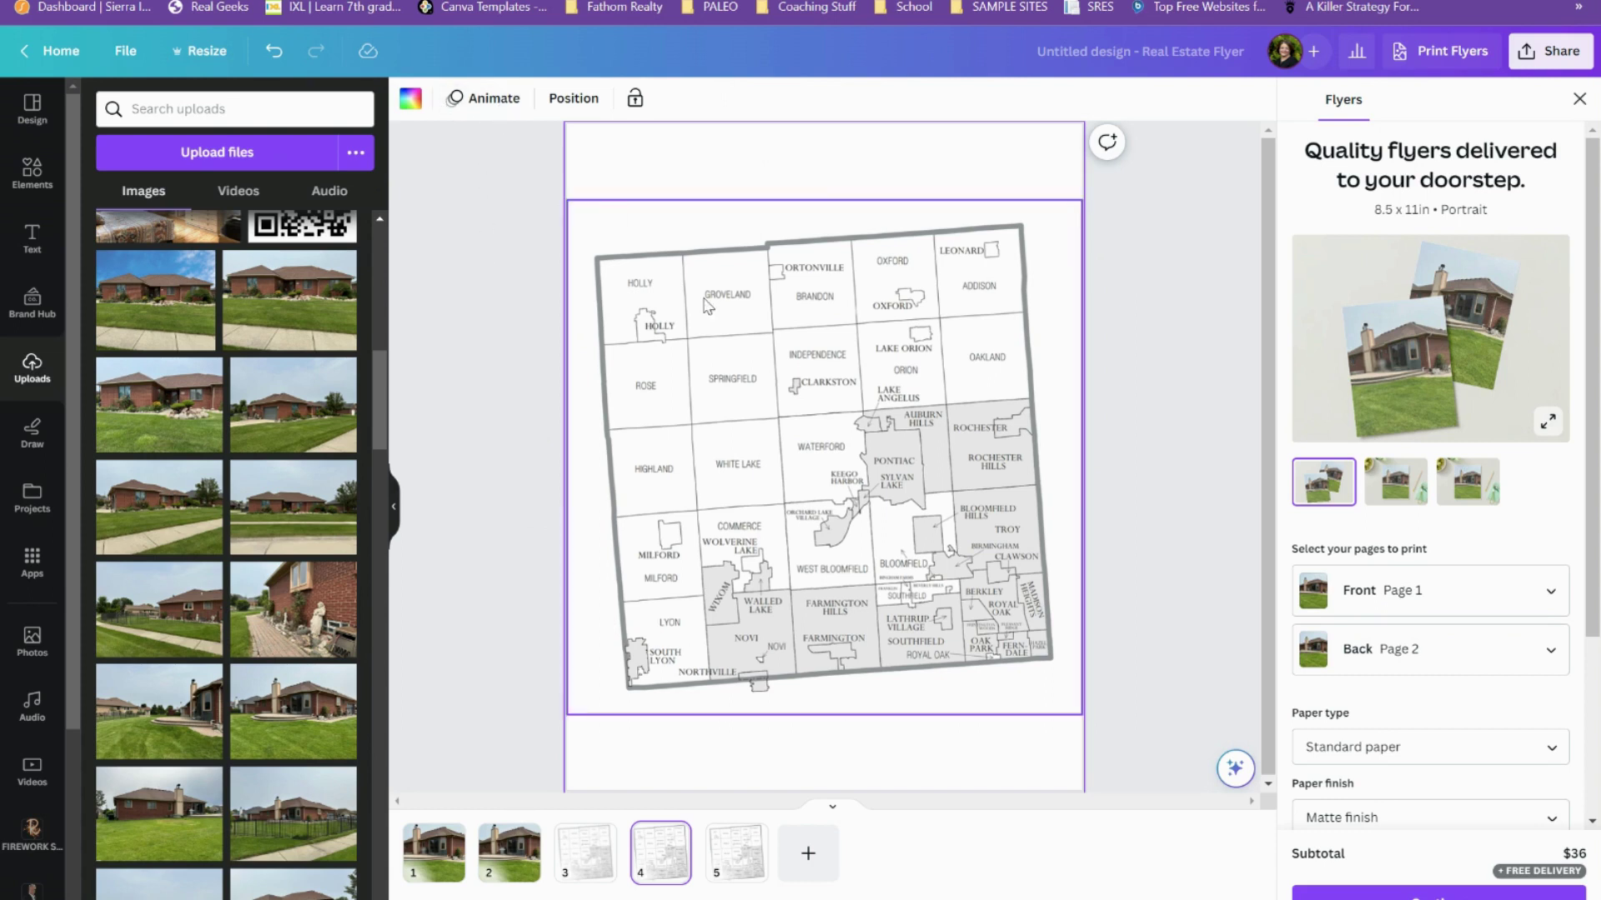
left_click(742, 344)
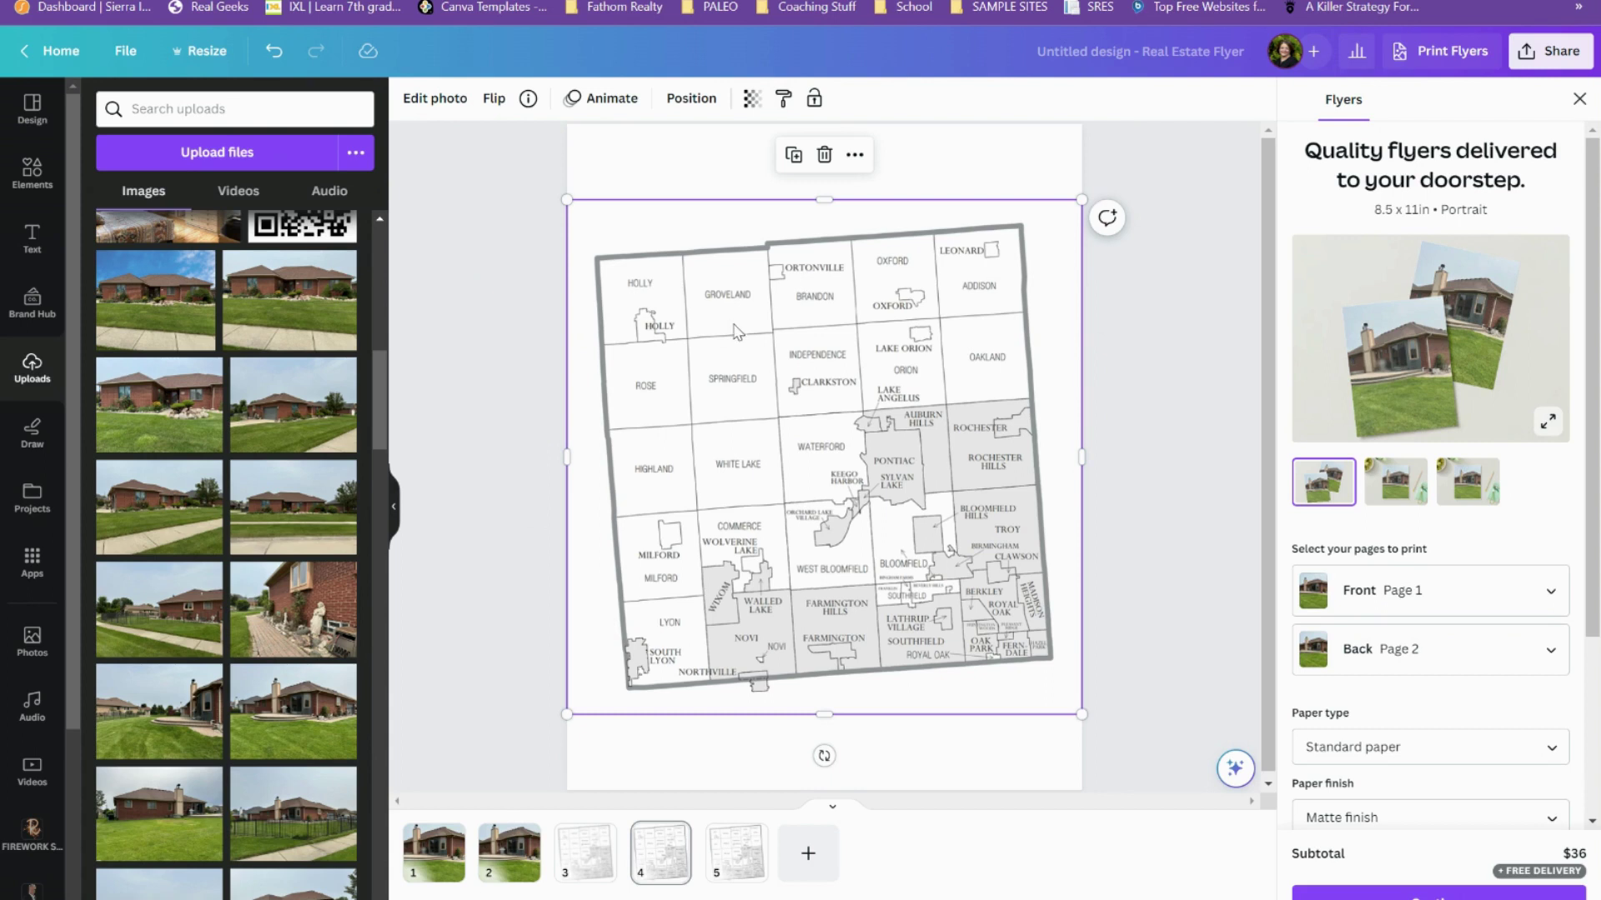
left_click(436, 99)
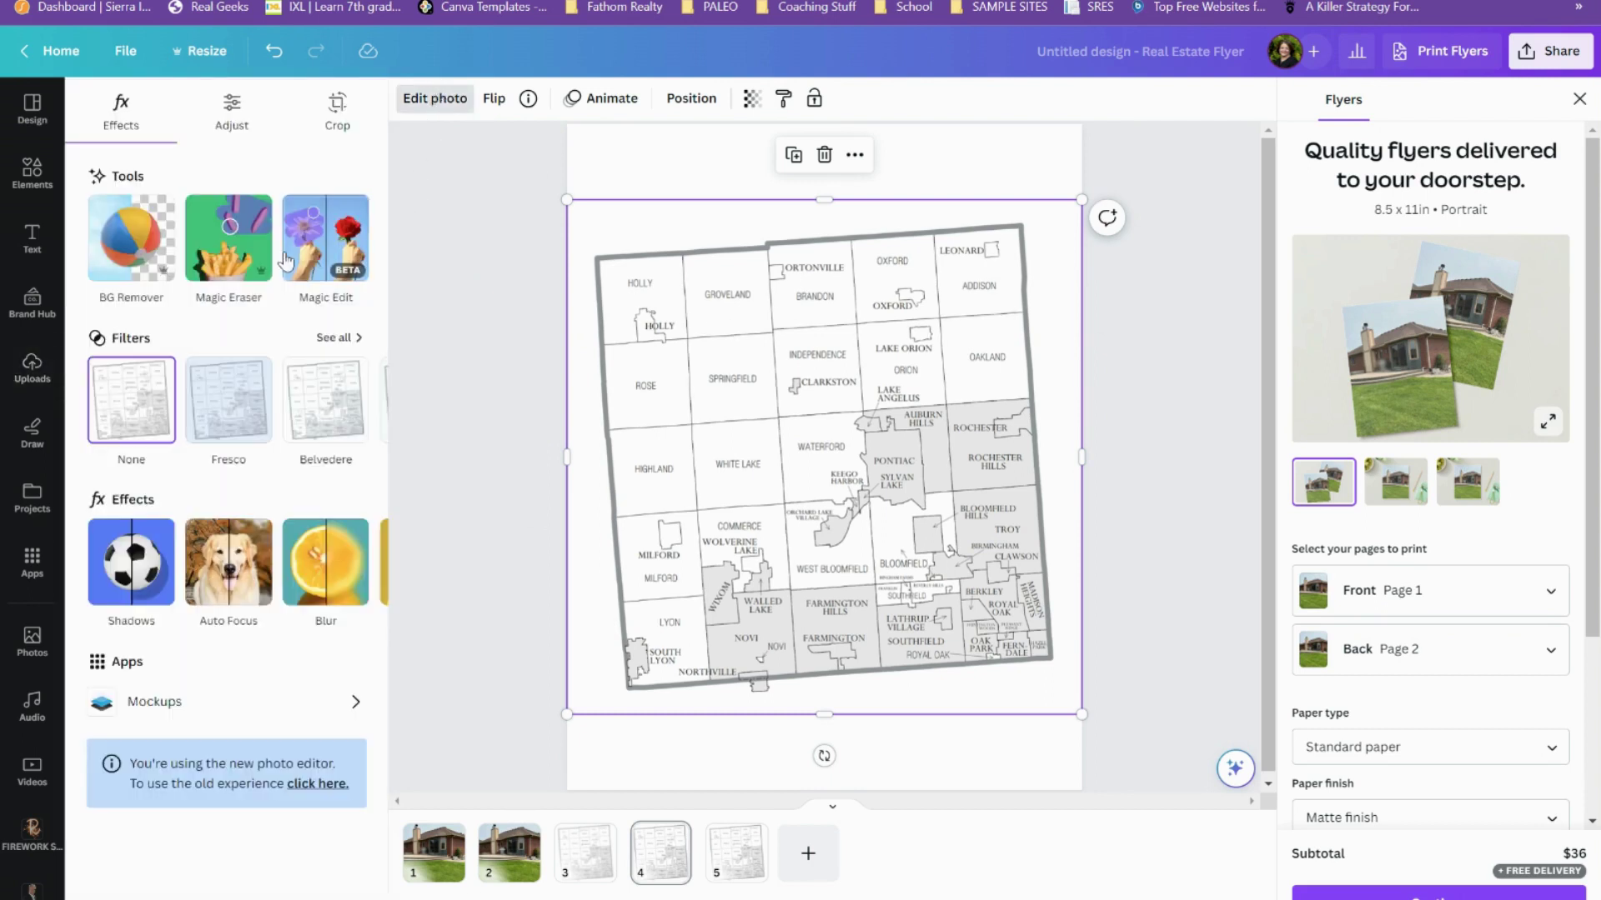
Magic-erase the GROVELAND, upper HOLLY and SPRINGFIELD labels at brush size 20.
left_click(229, 236)
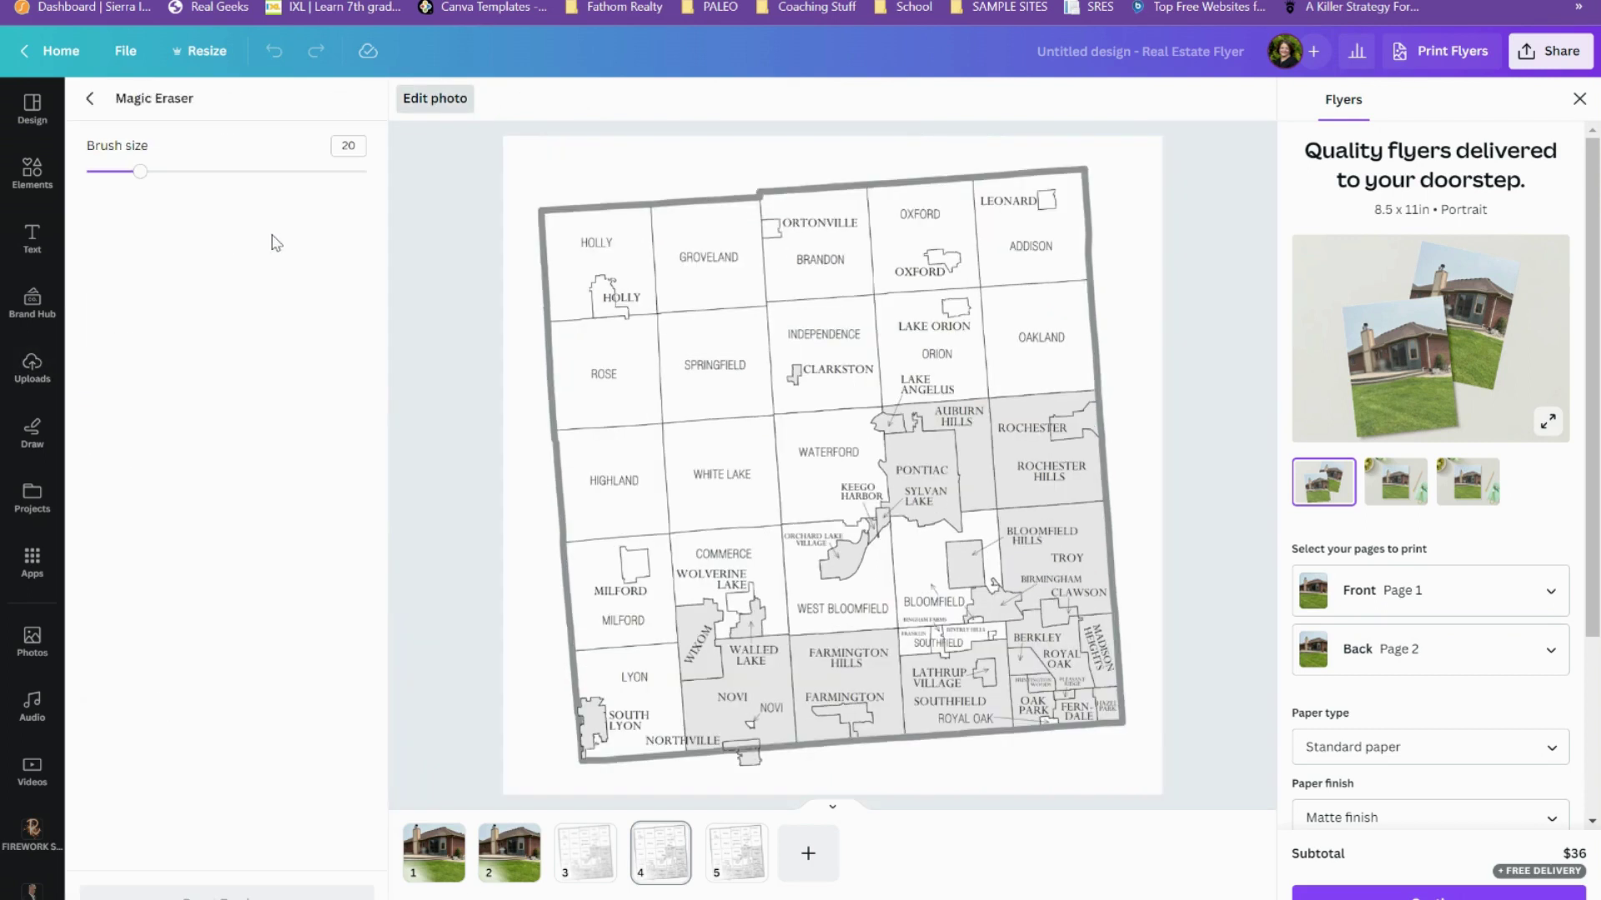
left_click_drag(685, 259, 733, 259)
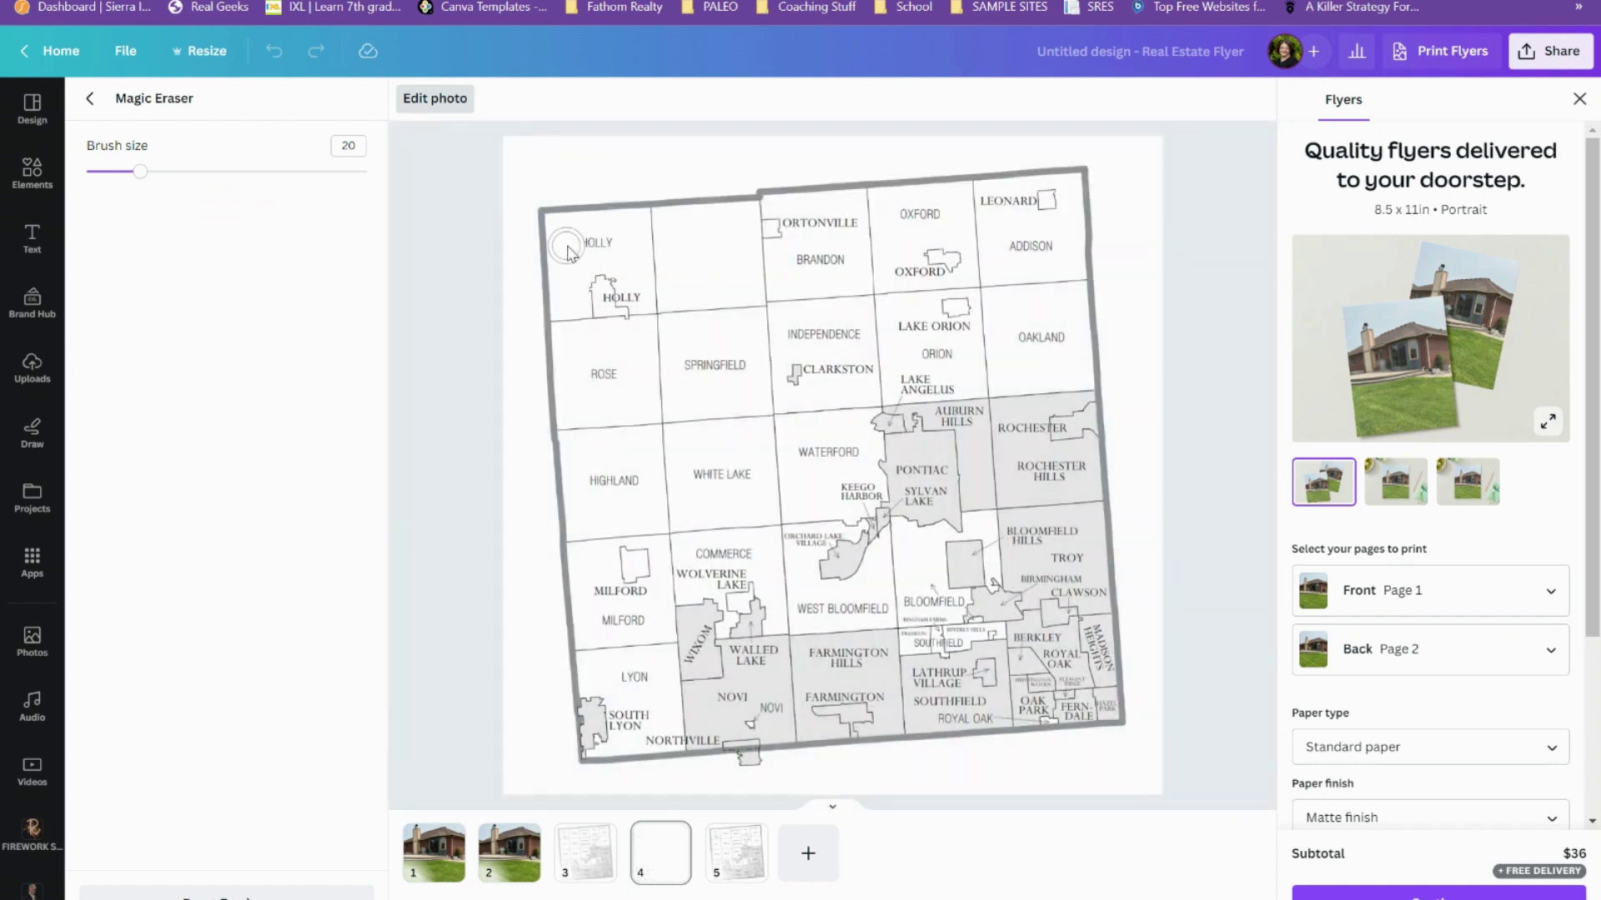
left_click_drag(566, 250, 612, 245)
mouse_move(683, 365)
left_mouse_down()
mouse_move(750, 354)
mouse_move(727, 368)
left_mouse_up()
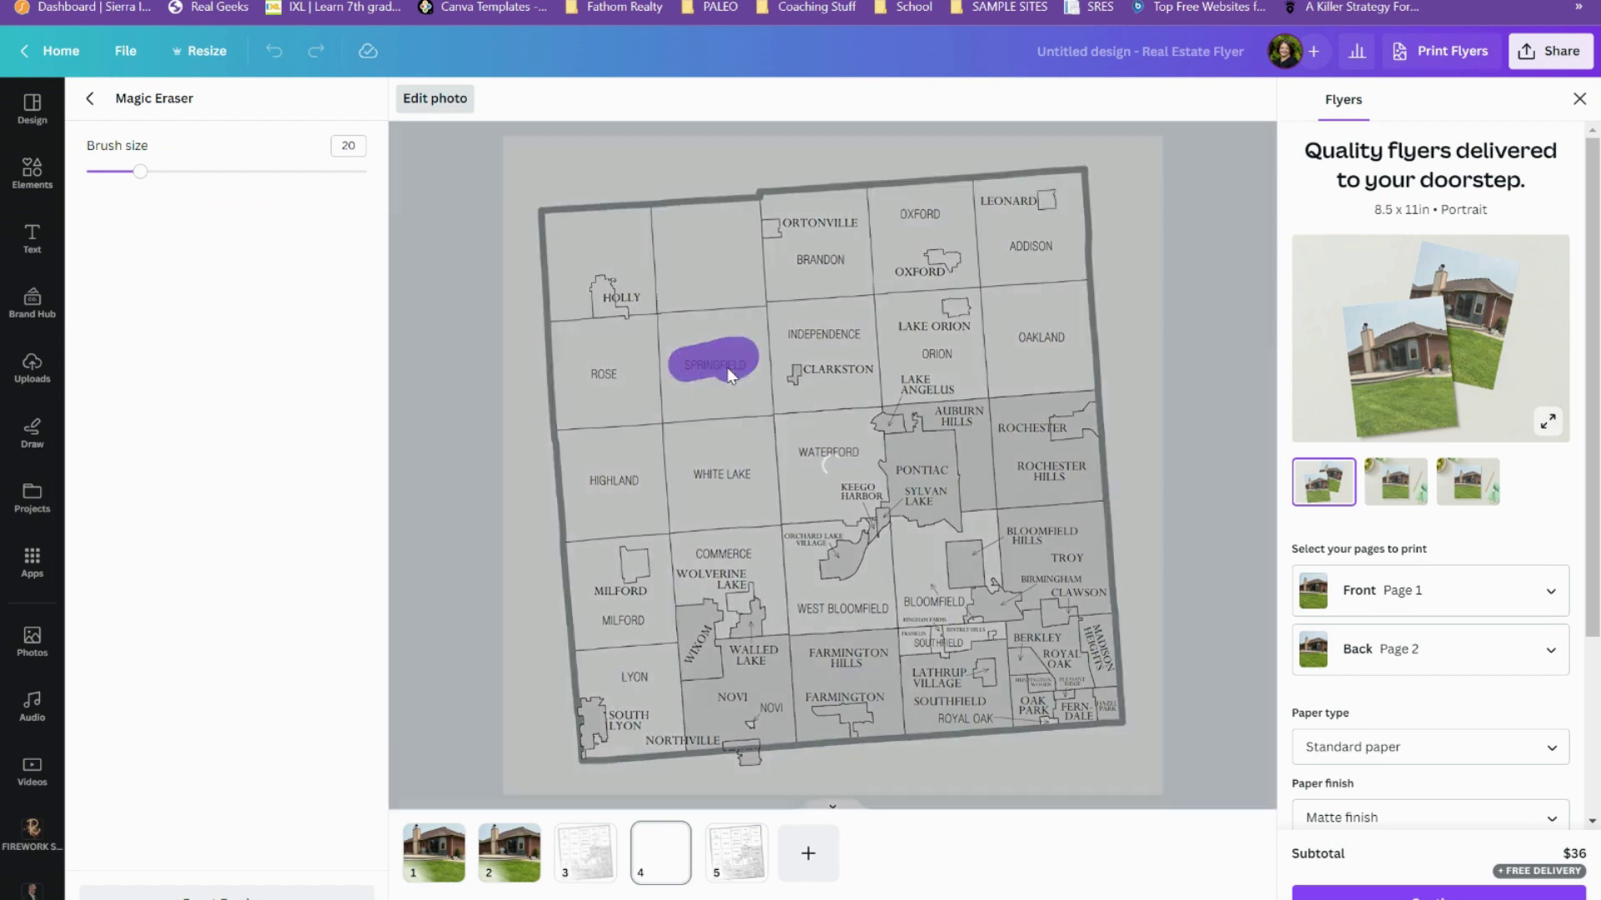